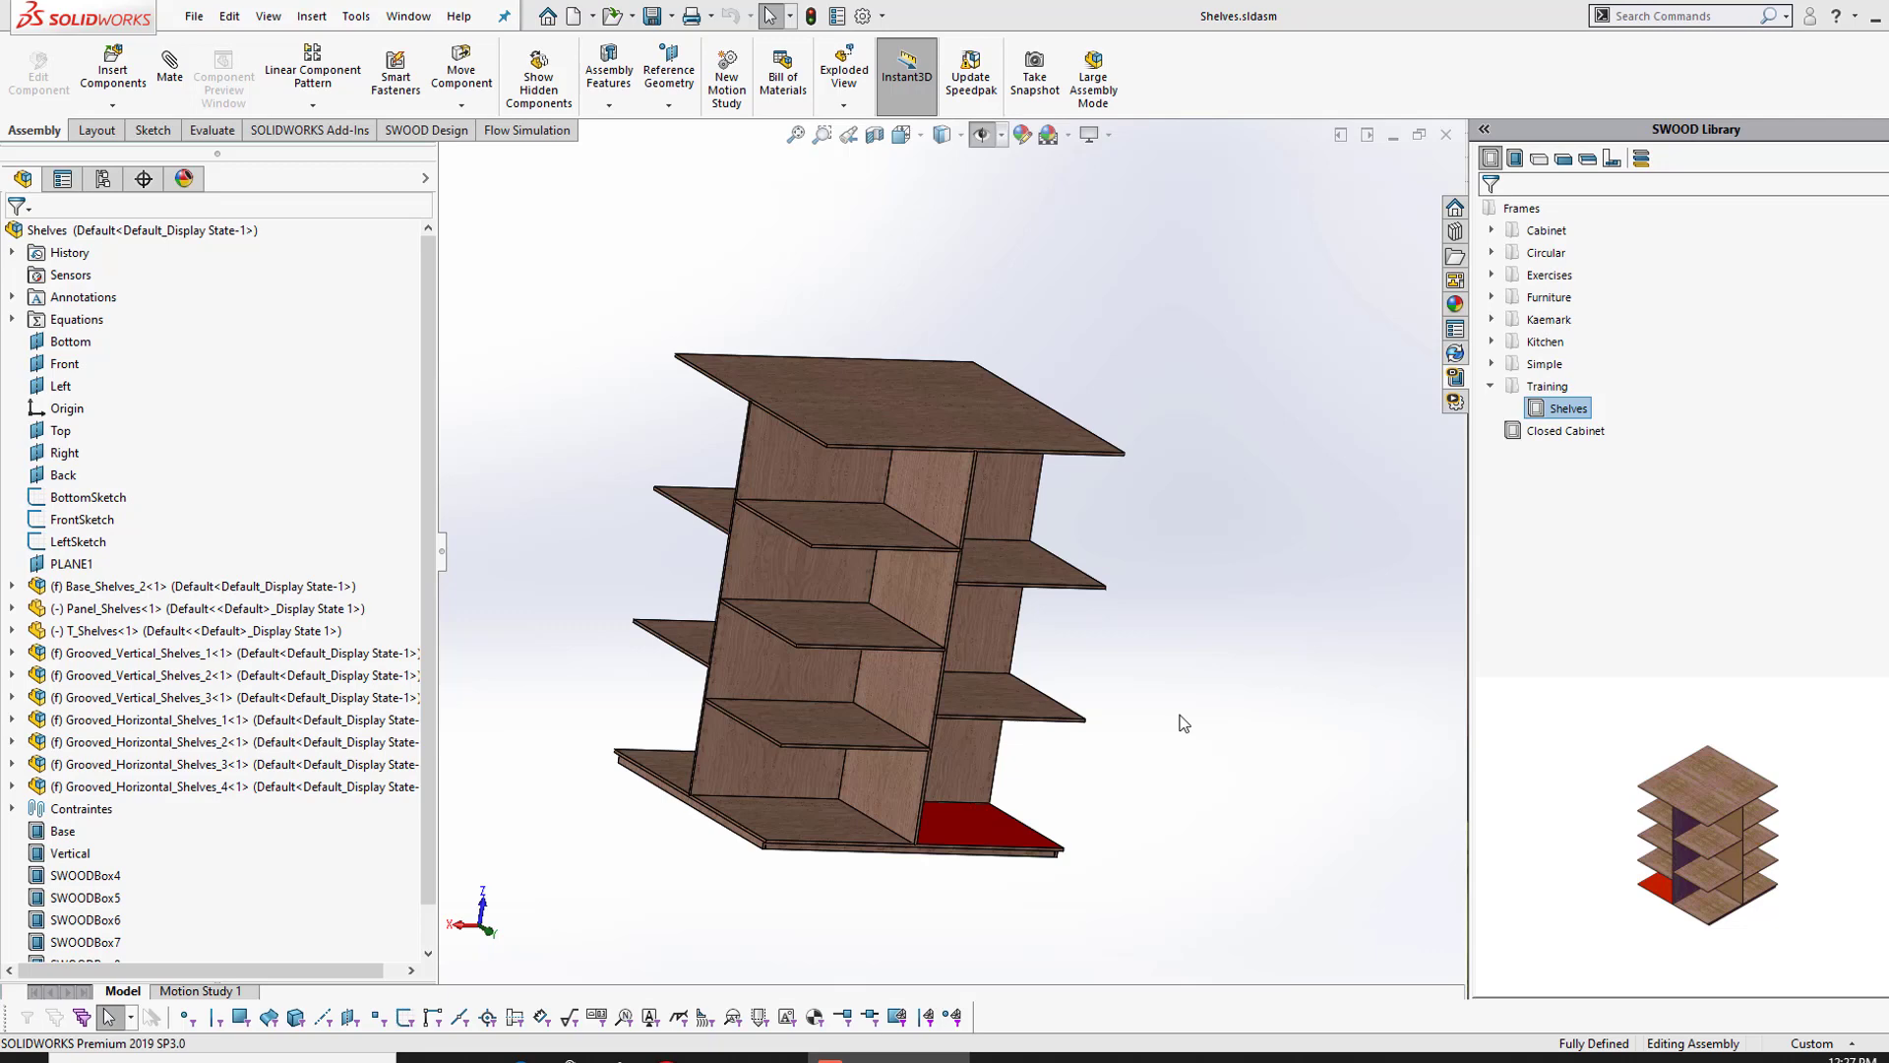
# Step: Orbit the existing shelving cabinet and select a grooved horizontal shelf to inspect it
pyautogui.moveTo(1190, 720); pyautogui.dragTo(738, 527, button='middle')
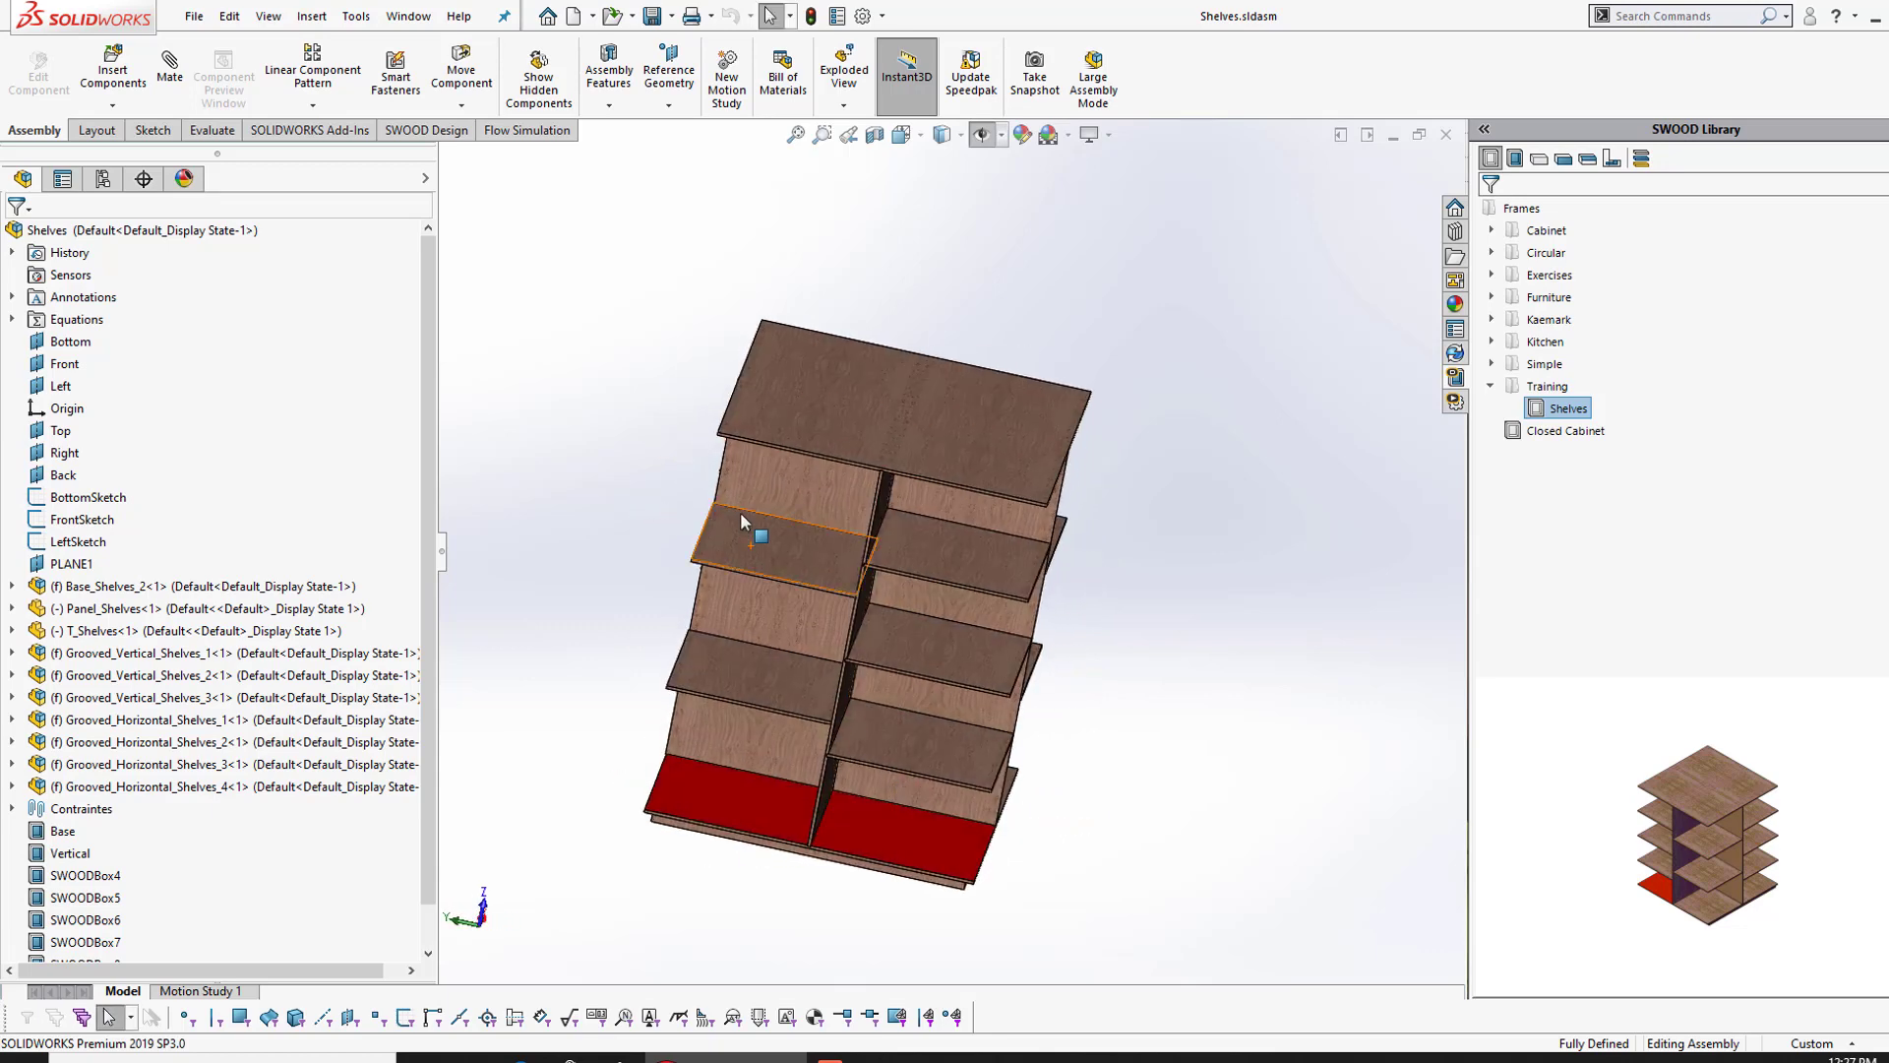
pyautogui.click(738, 521)
pyautogui.click(955, 543)
pyautogui.moveTo(955, 543); pyautogui.dragTo(831, 497, button='middle')
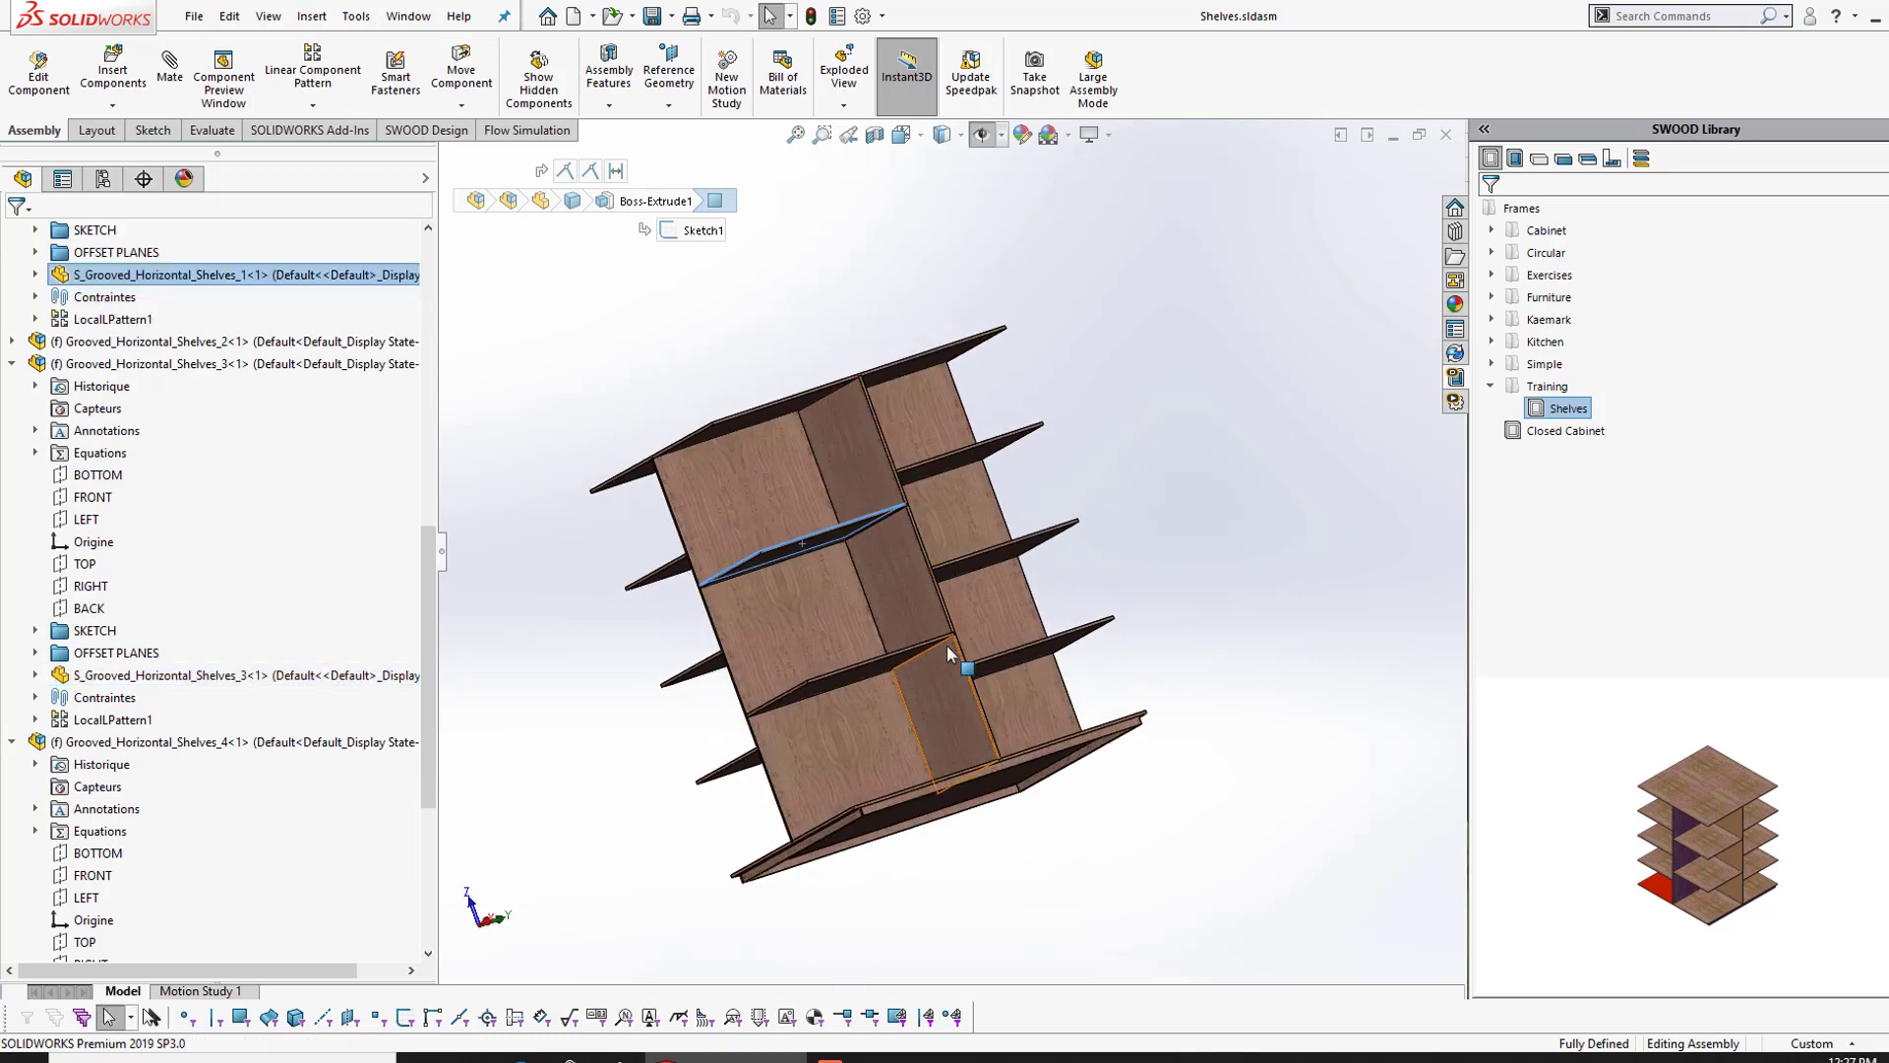
pyautogui.moveTo(811, 574); pyautogui.dragTo(1083, 542, button='middle')
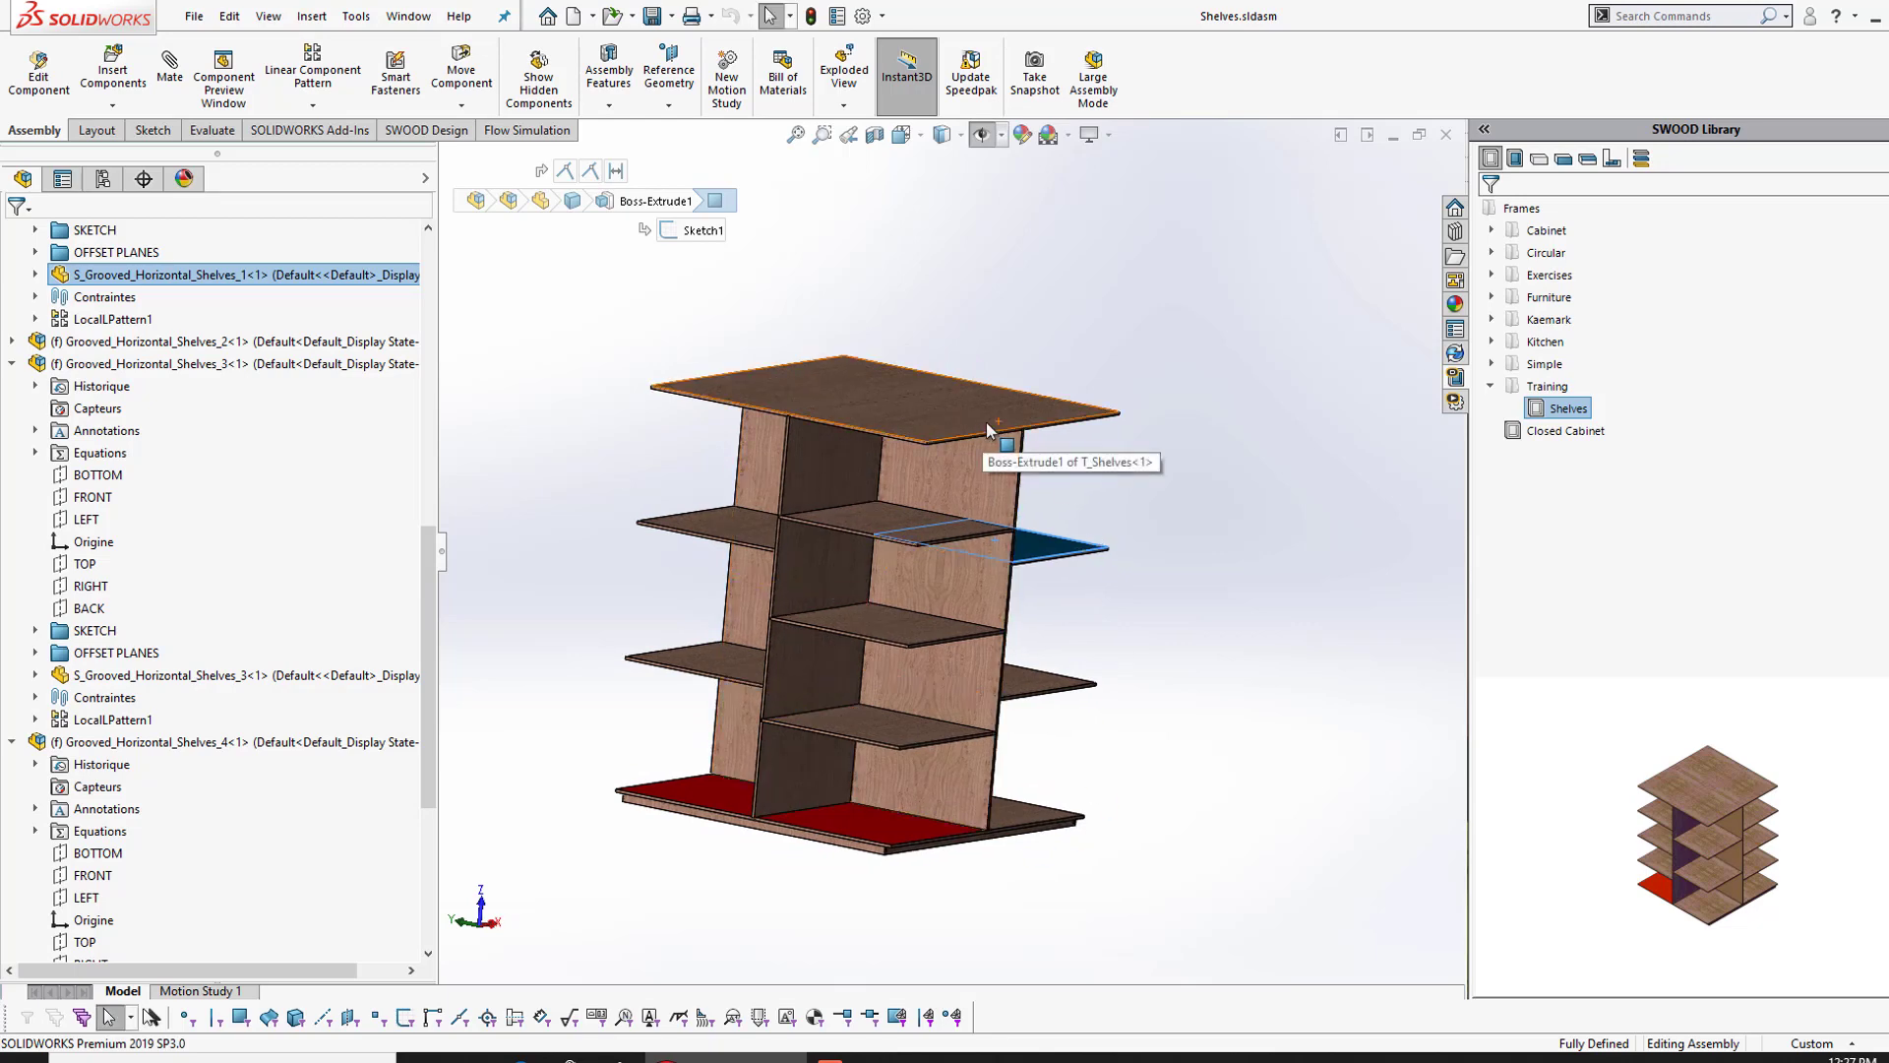
# Step: Switch the SWOOD Library to SWOODBox and expand Training > Supplement > Grooved
pyautogui.click(1493, 365)
pyautogui.click(1492, 364)
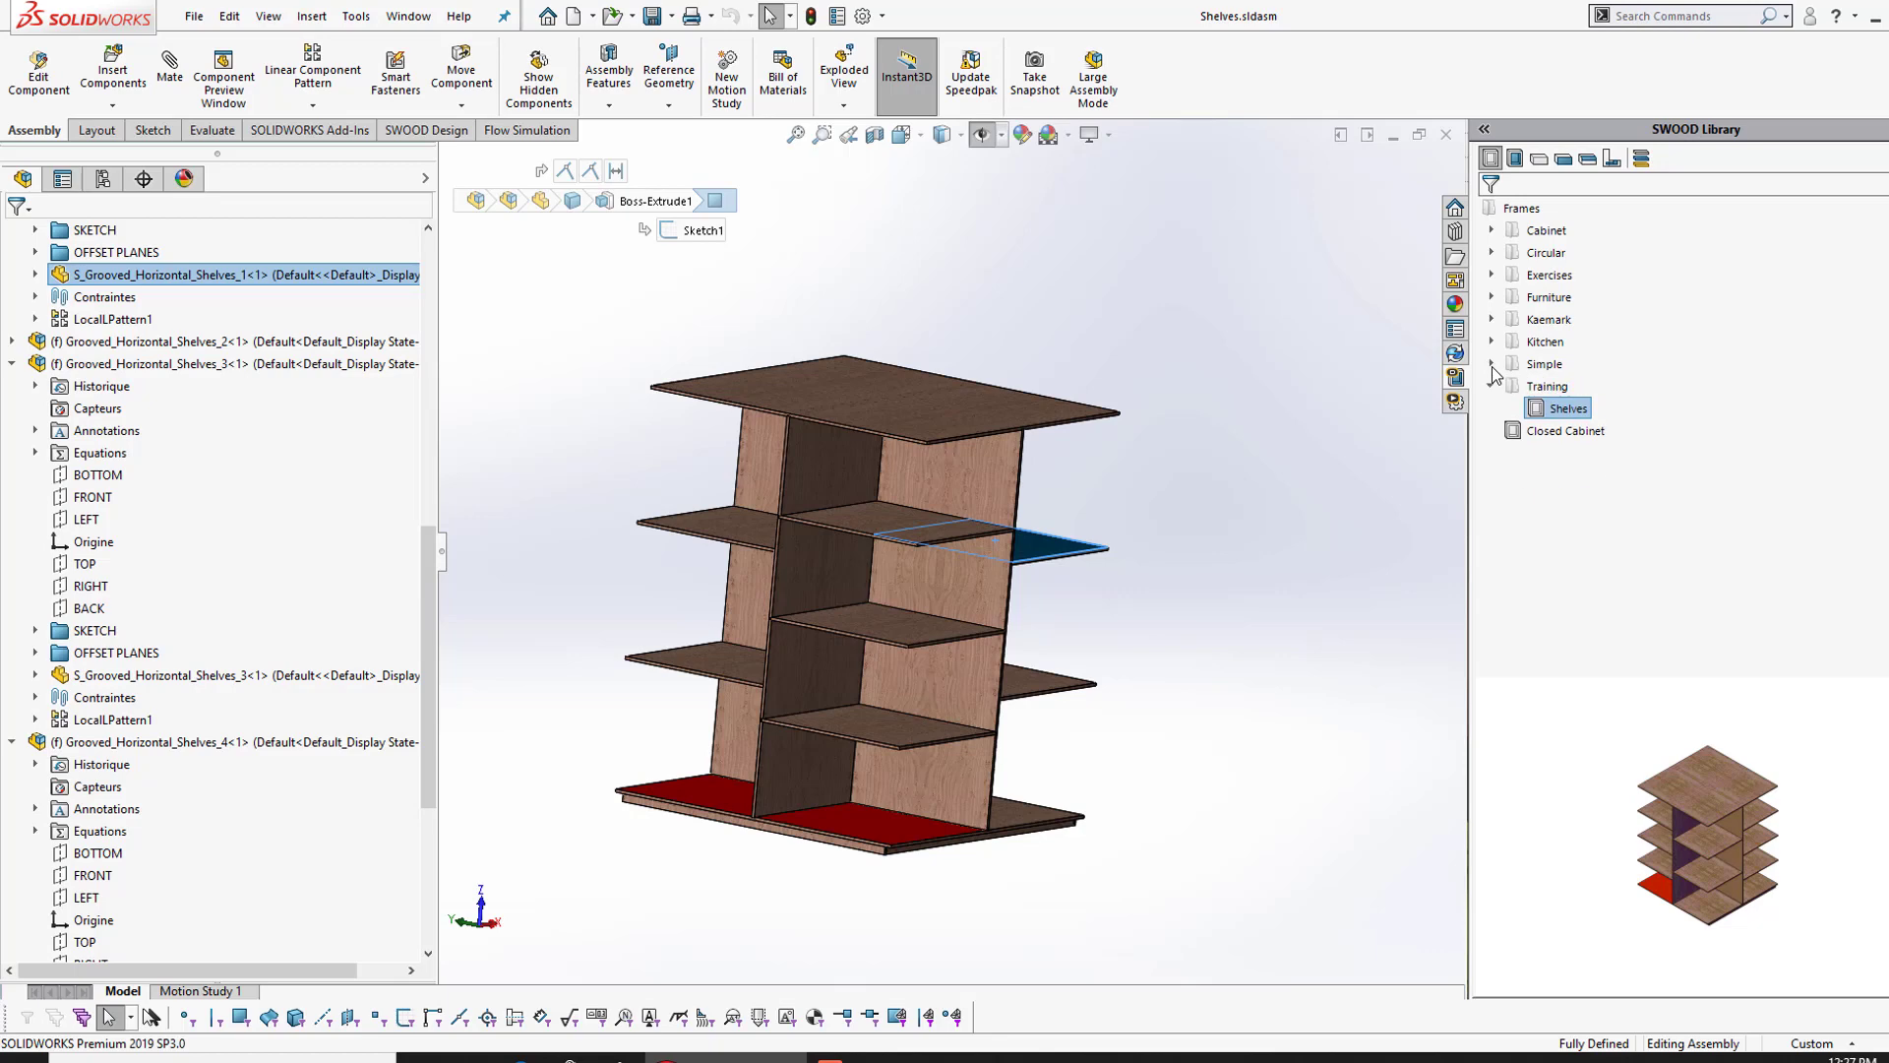
pyautogui.click(1514, 159)
pyautogui.click(1492, 566)
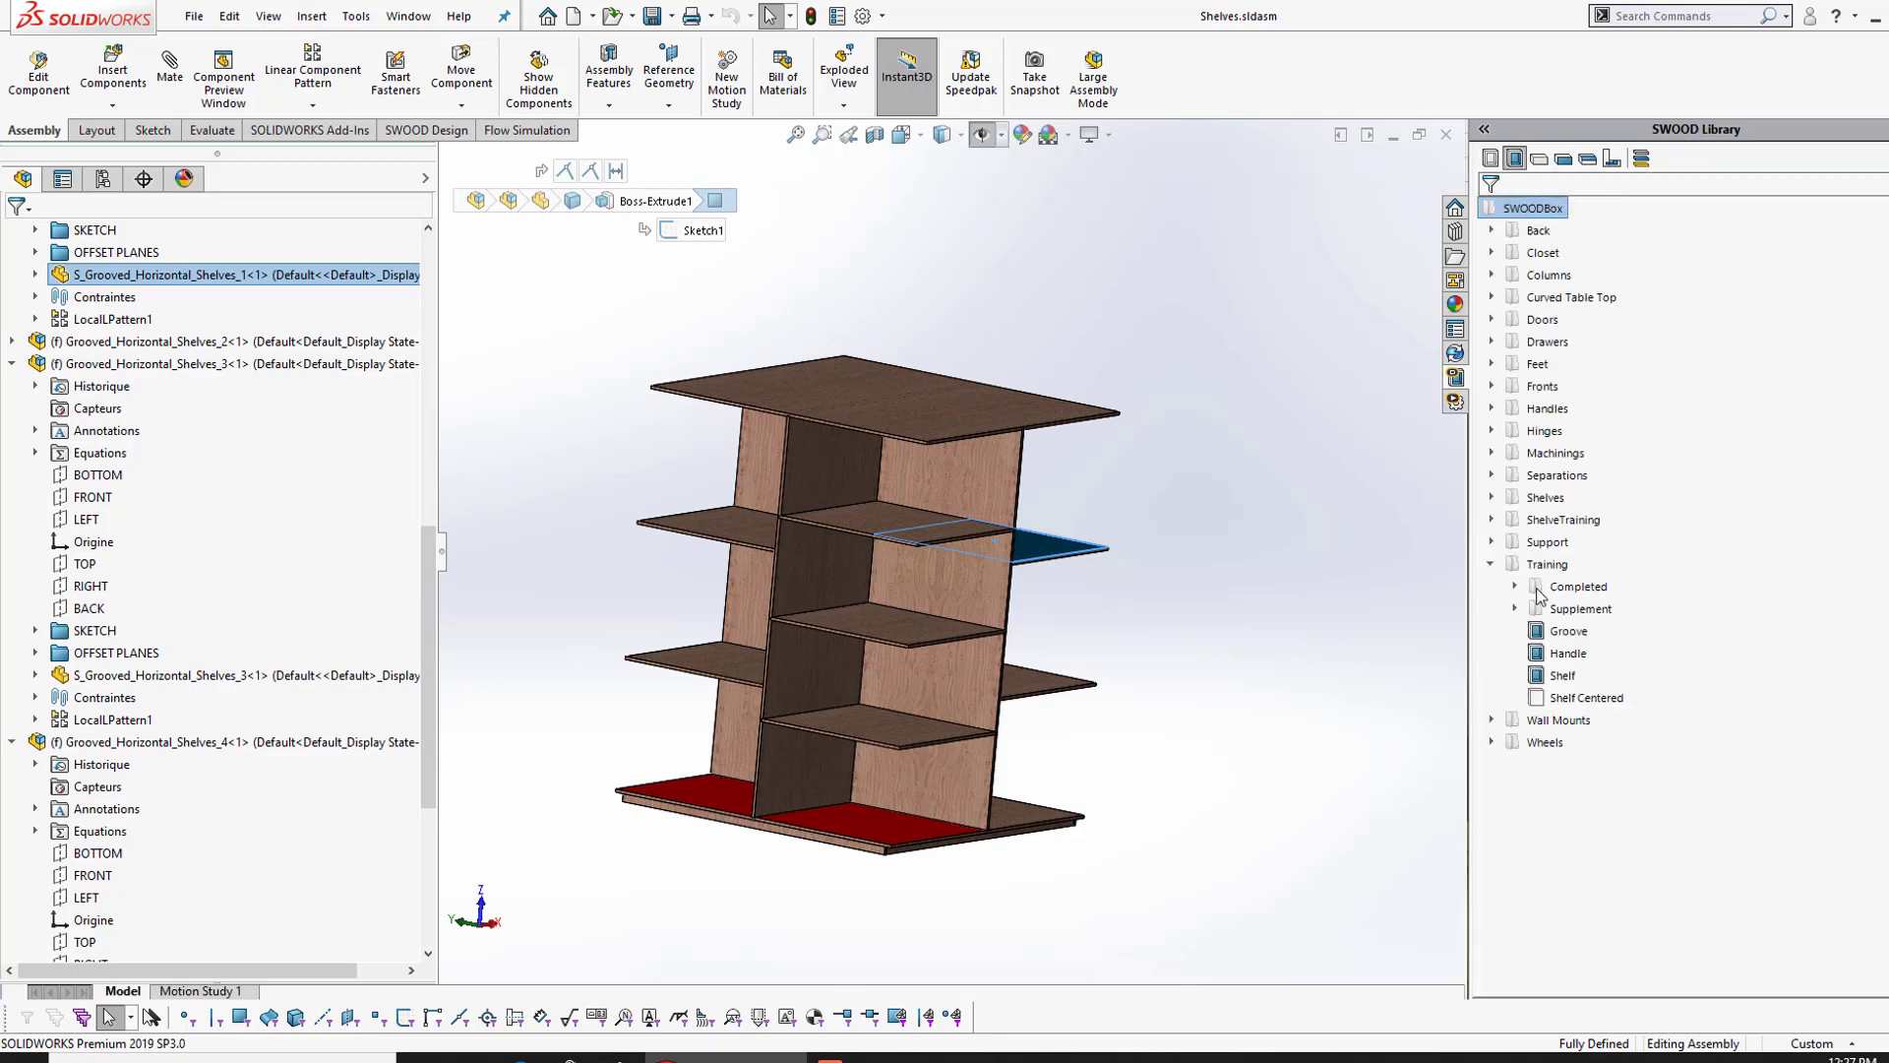
pyautogui.click(1516, 610)
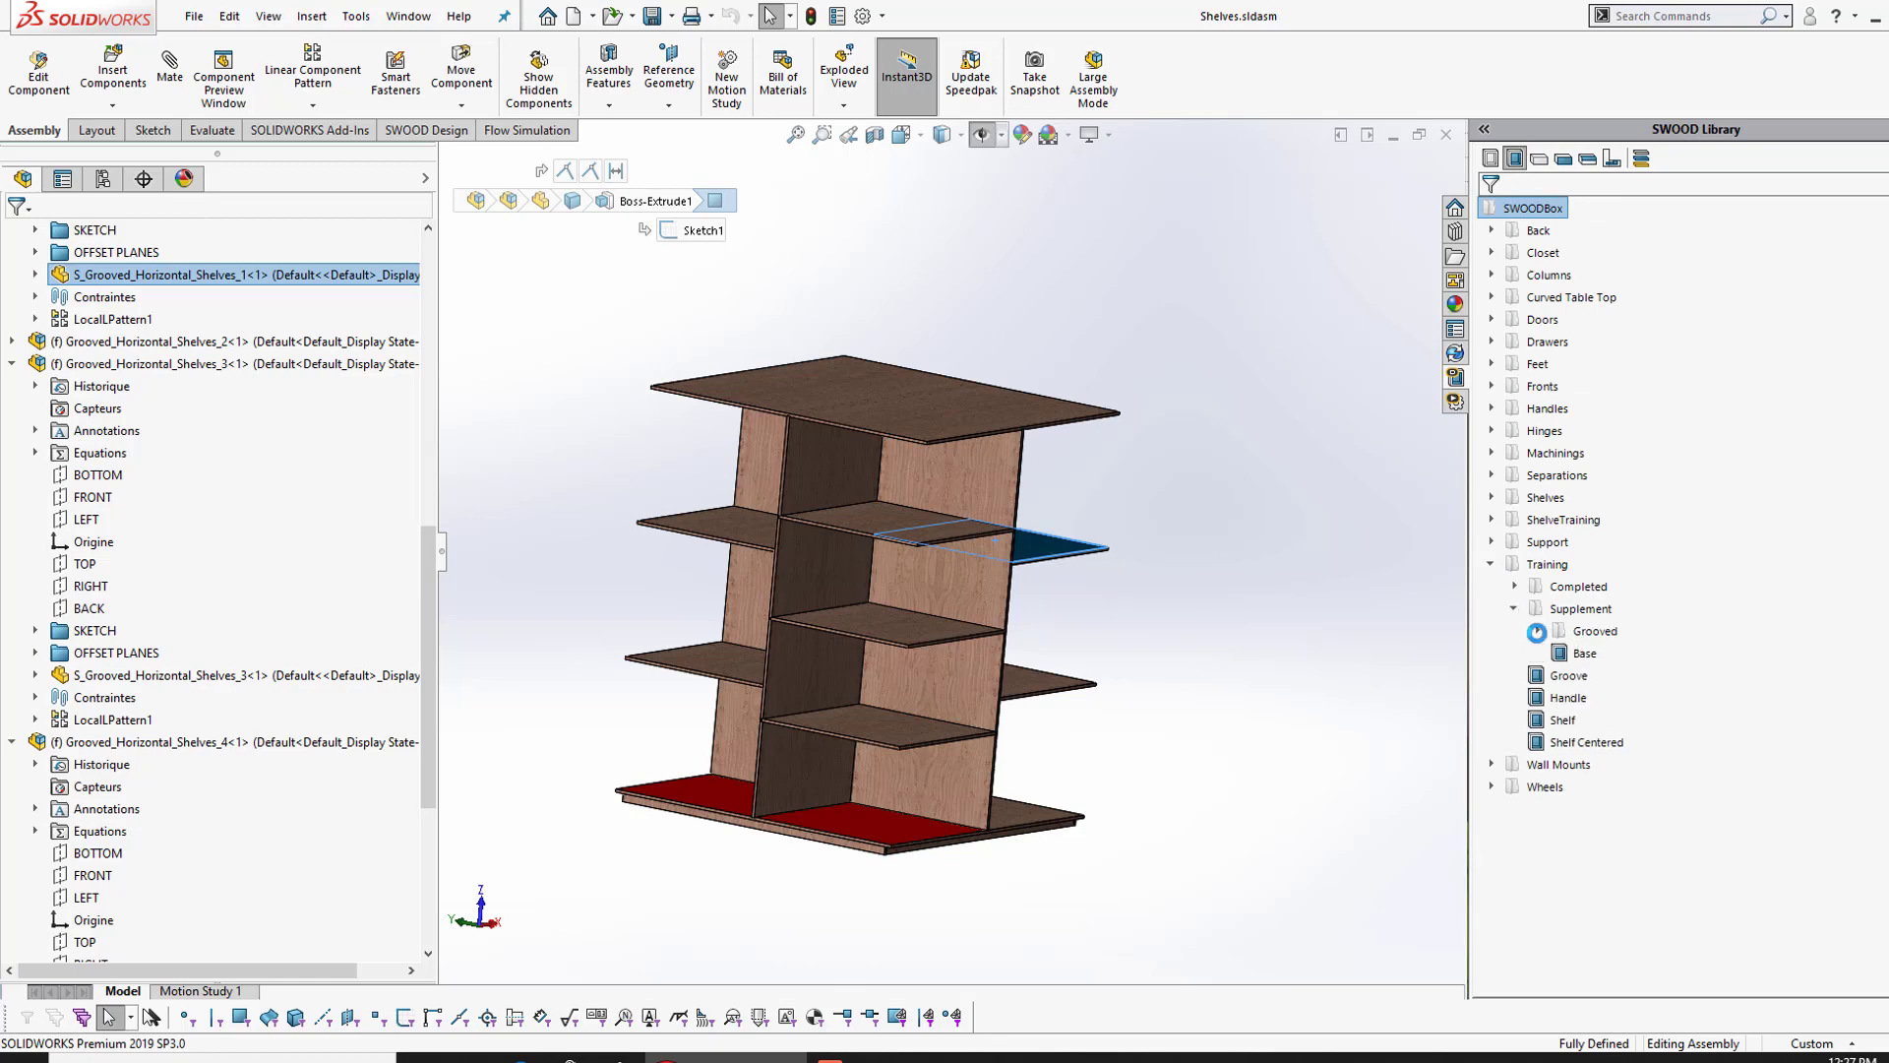
pyautogui.click(1538, 631)
# Step: Preview Grooved_Horizontal and Grooved_Vertical, bringing Grooved_Vertical into the graphics area with SWBR open
pyautogui.click(1640, 696)
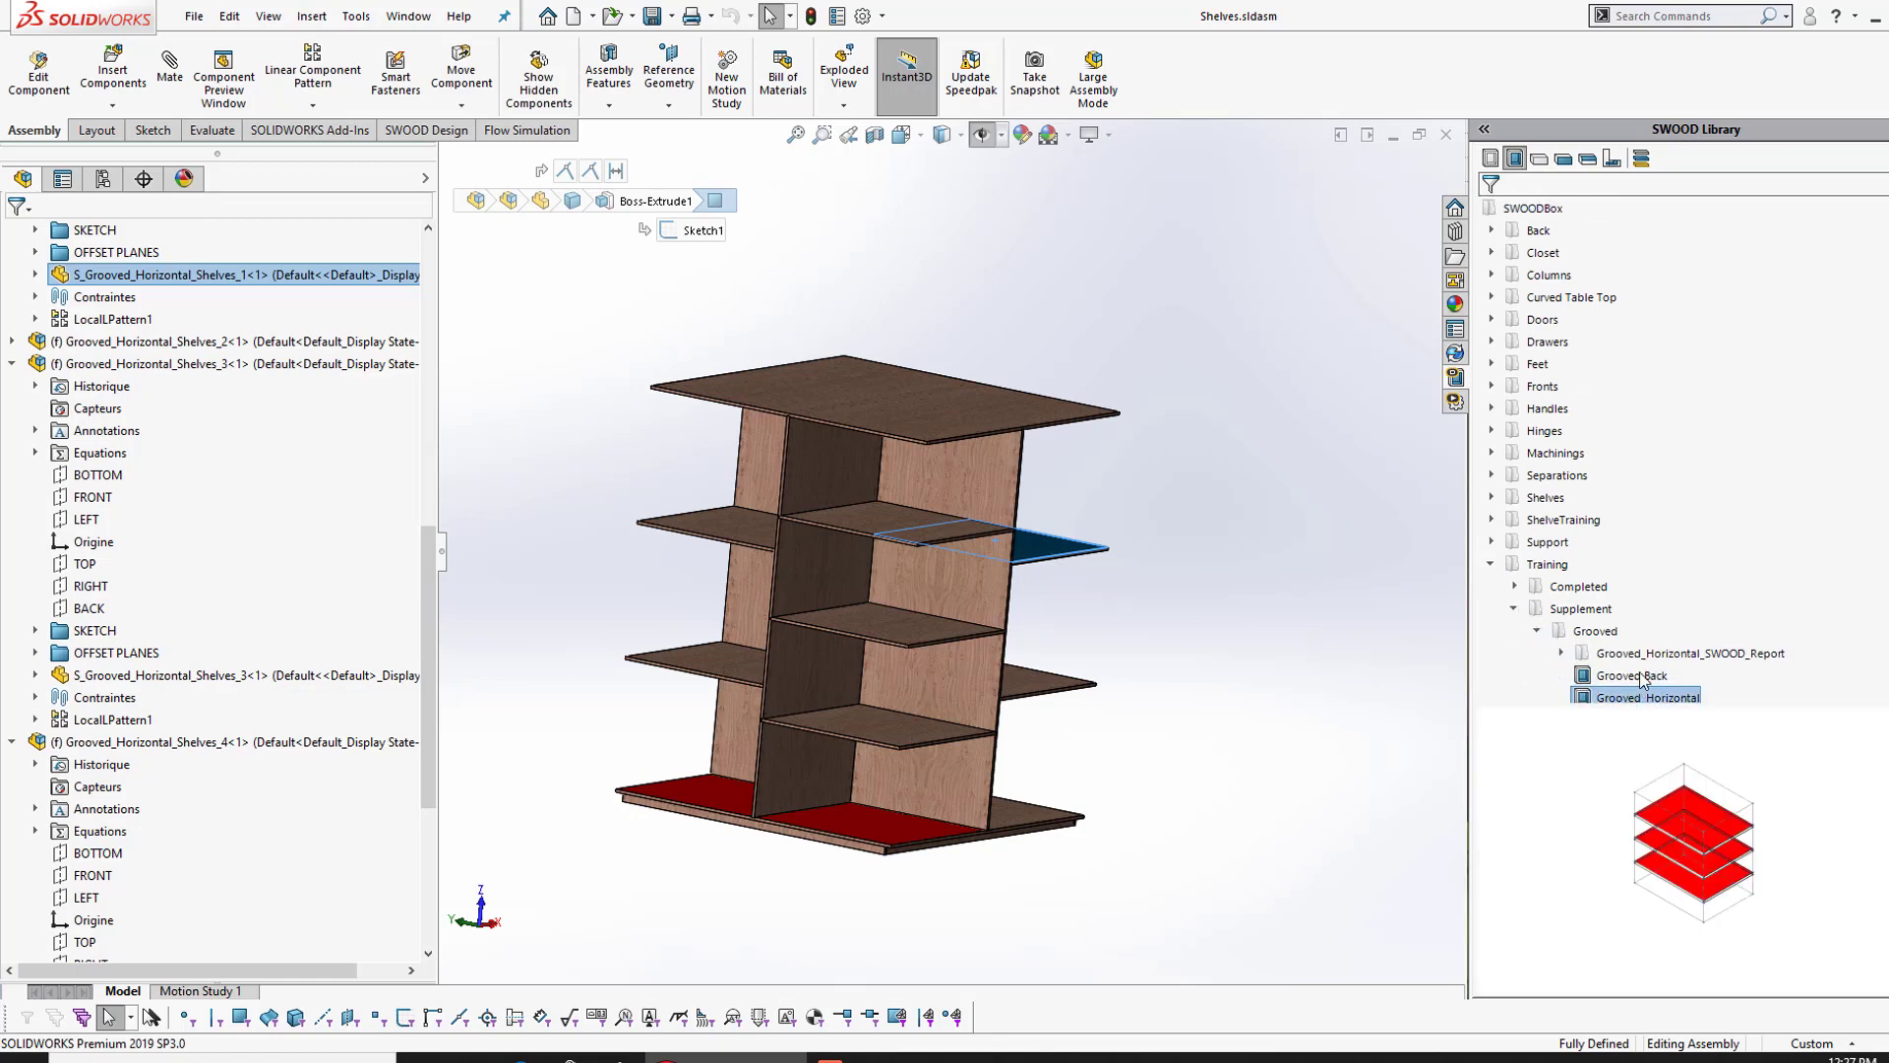
pyautogui.scroll(-3, 1641, 591)
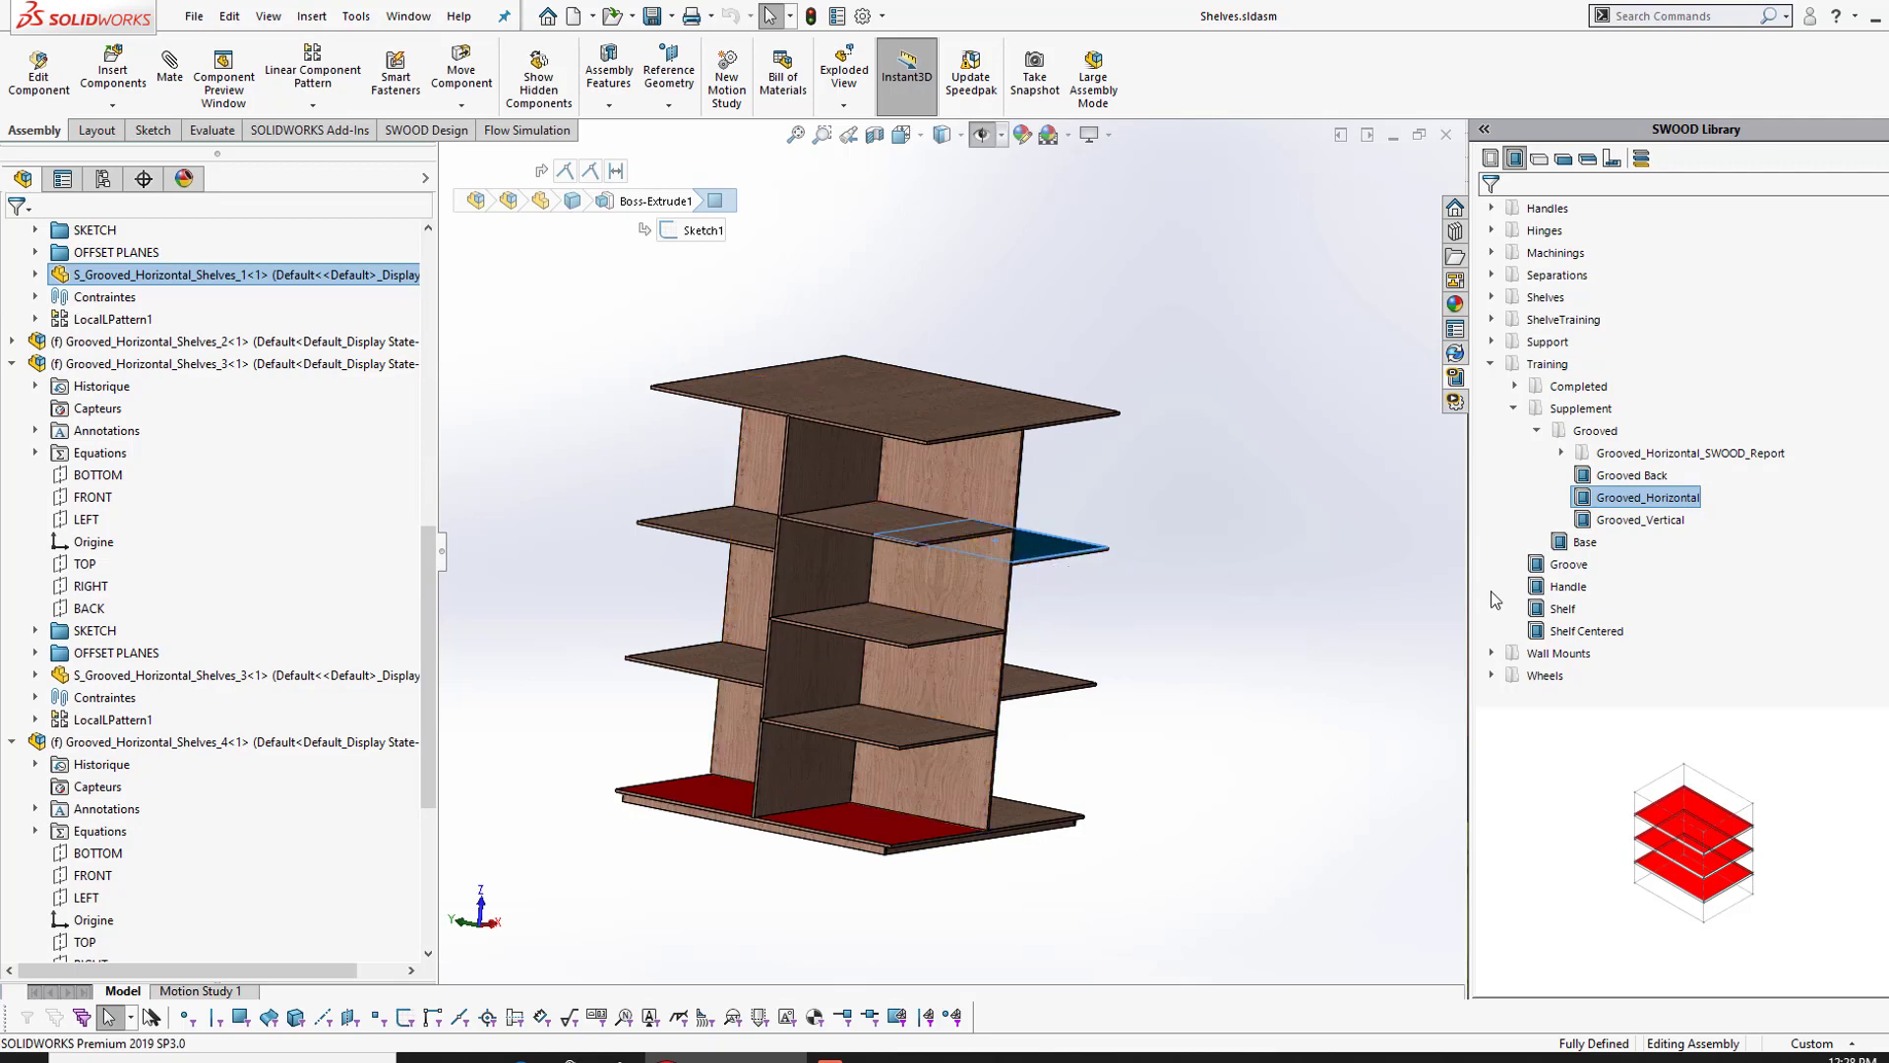
pyautogui.click(1661, 529)
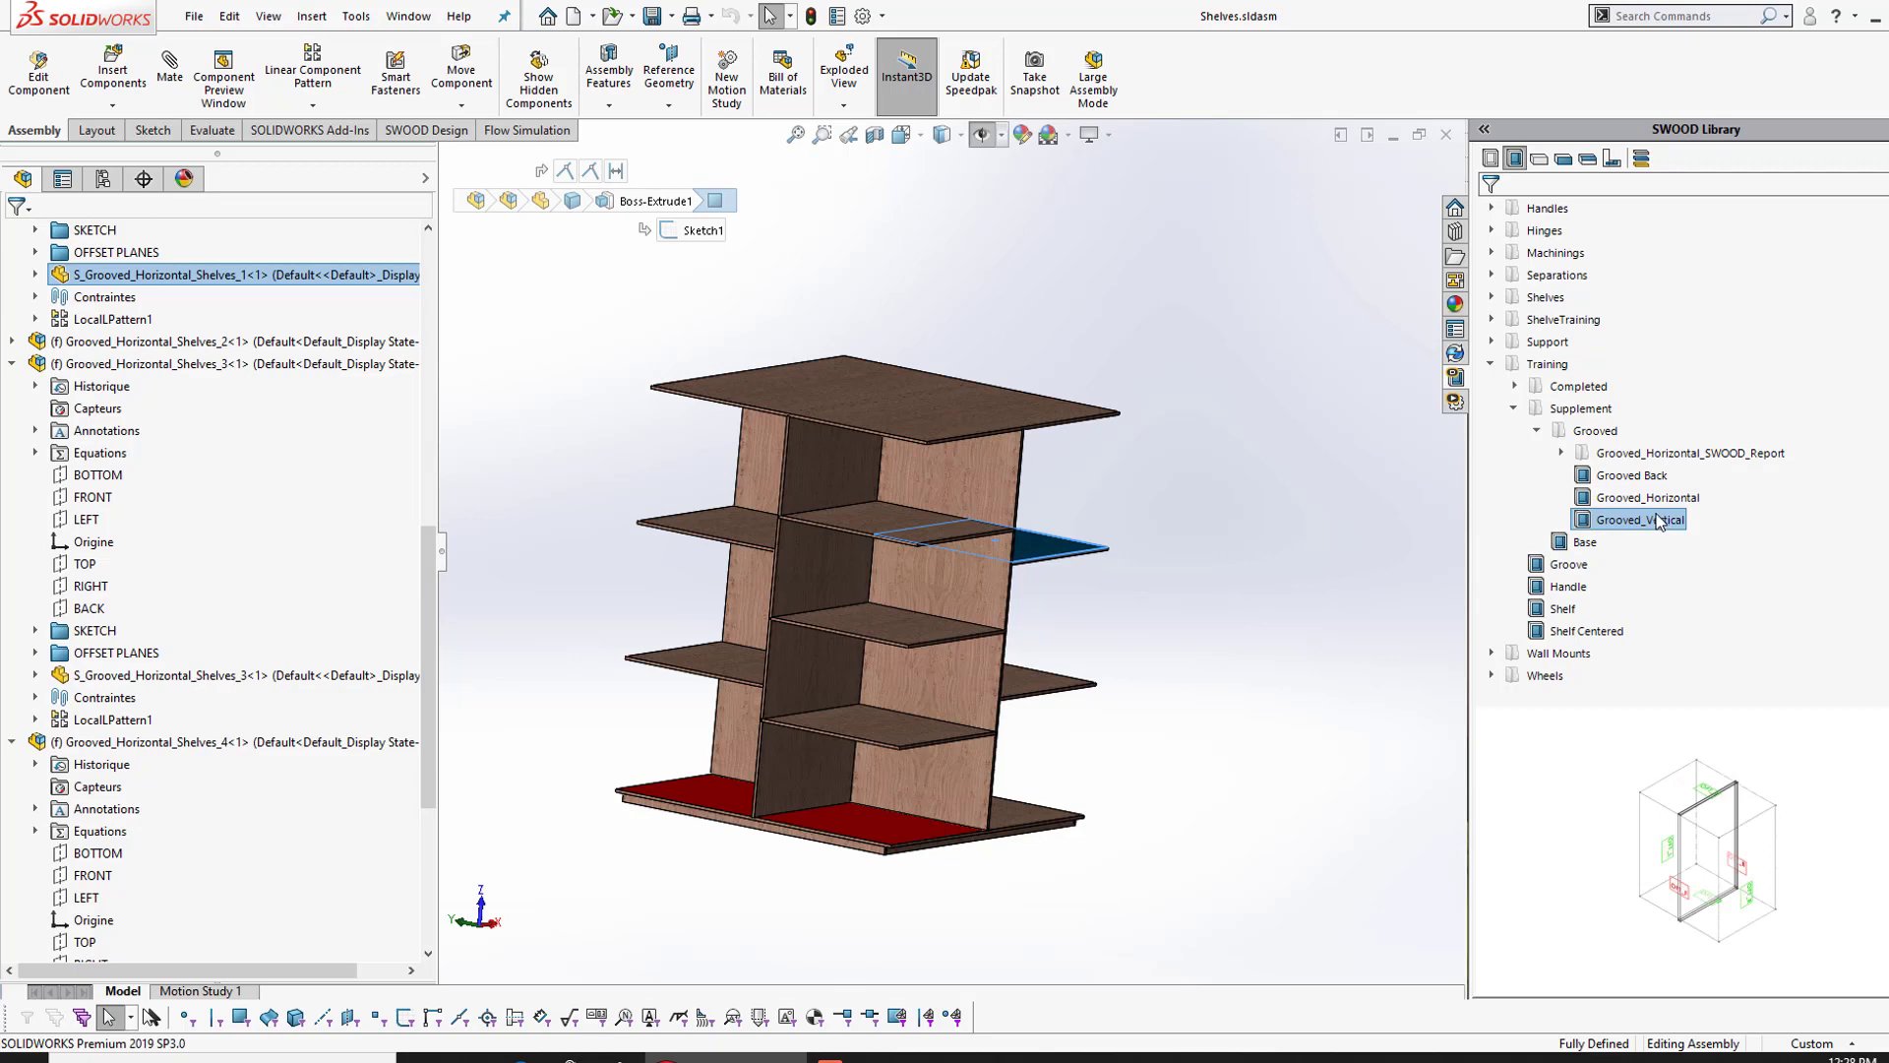
pyautogui.moveTo(1622, 522); pyautogui.dragTo(717, 620)
# Step: Drag the Base box from Training > Supplement into SWBR, creating Base_SWBR_1 with SWOODBox1
pyautogui.moveTo(999, 509)
pyautogui.mouseDown(button='middle')
pyautogui.moveTo(1025, 477)
pyautogui.moveTo(983, 476)
pyautogui.moveTo(1014, 489)
pyautogui.mouseUp(button='middle')
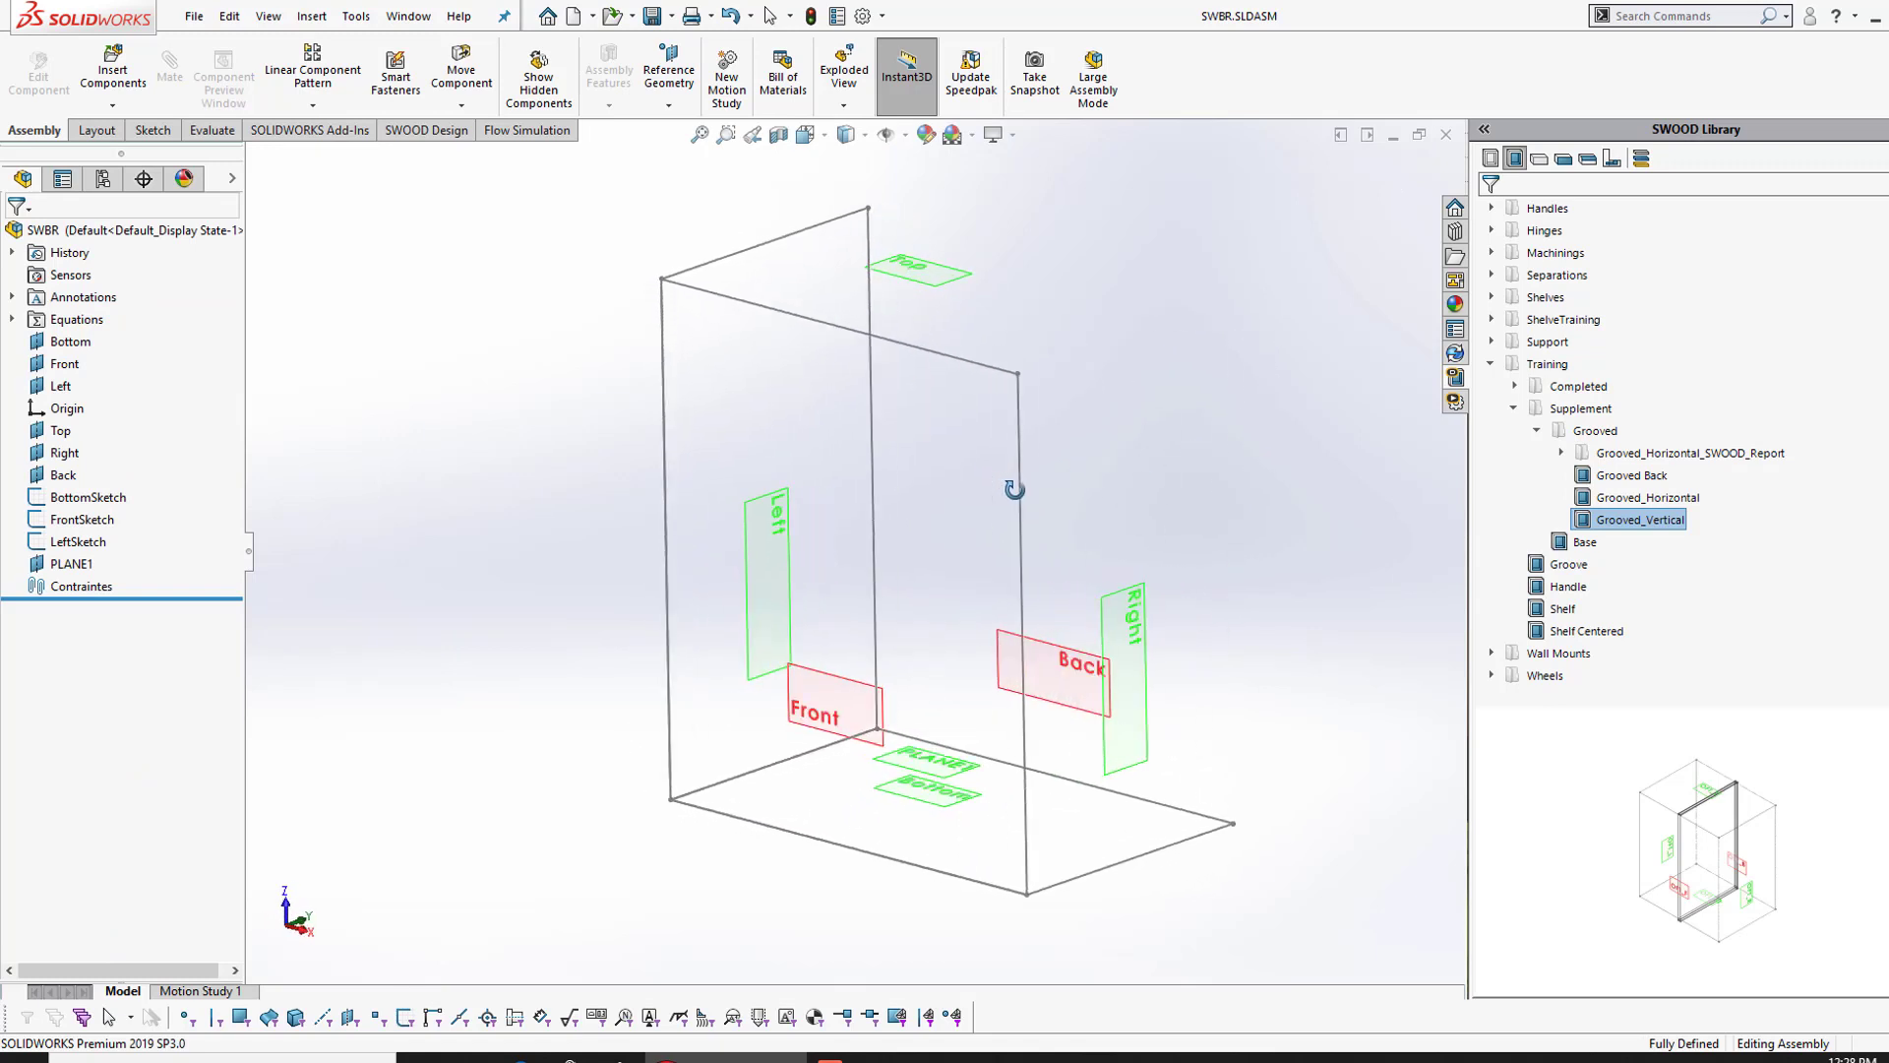
pyautogui.click(1586, 542)
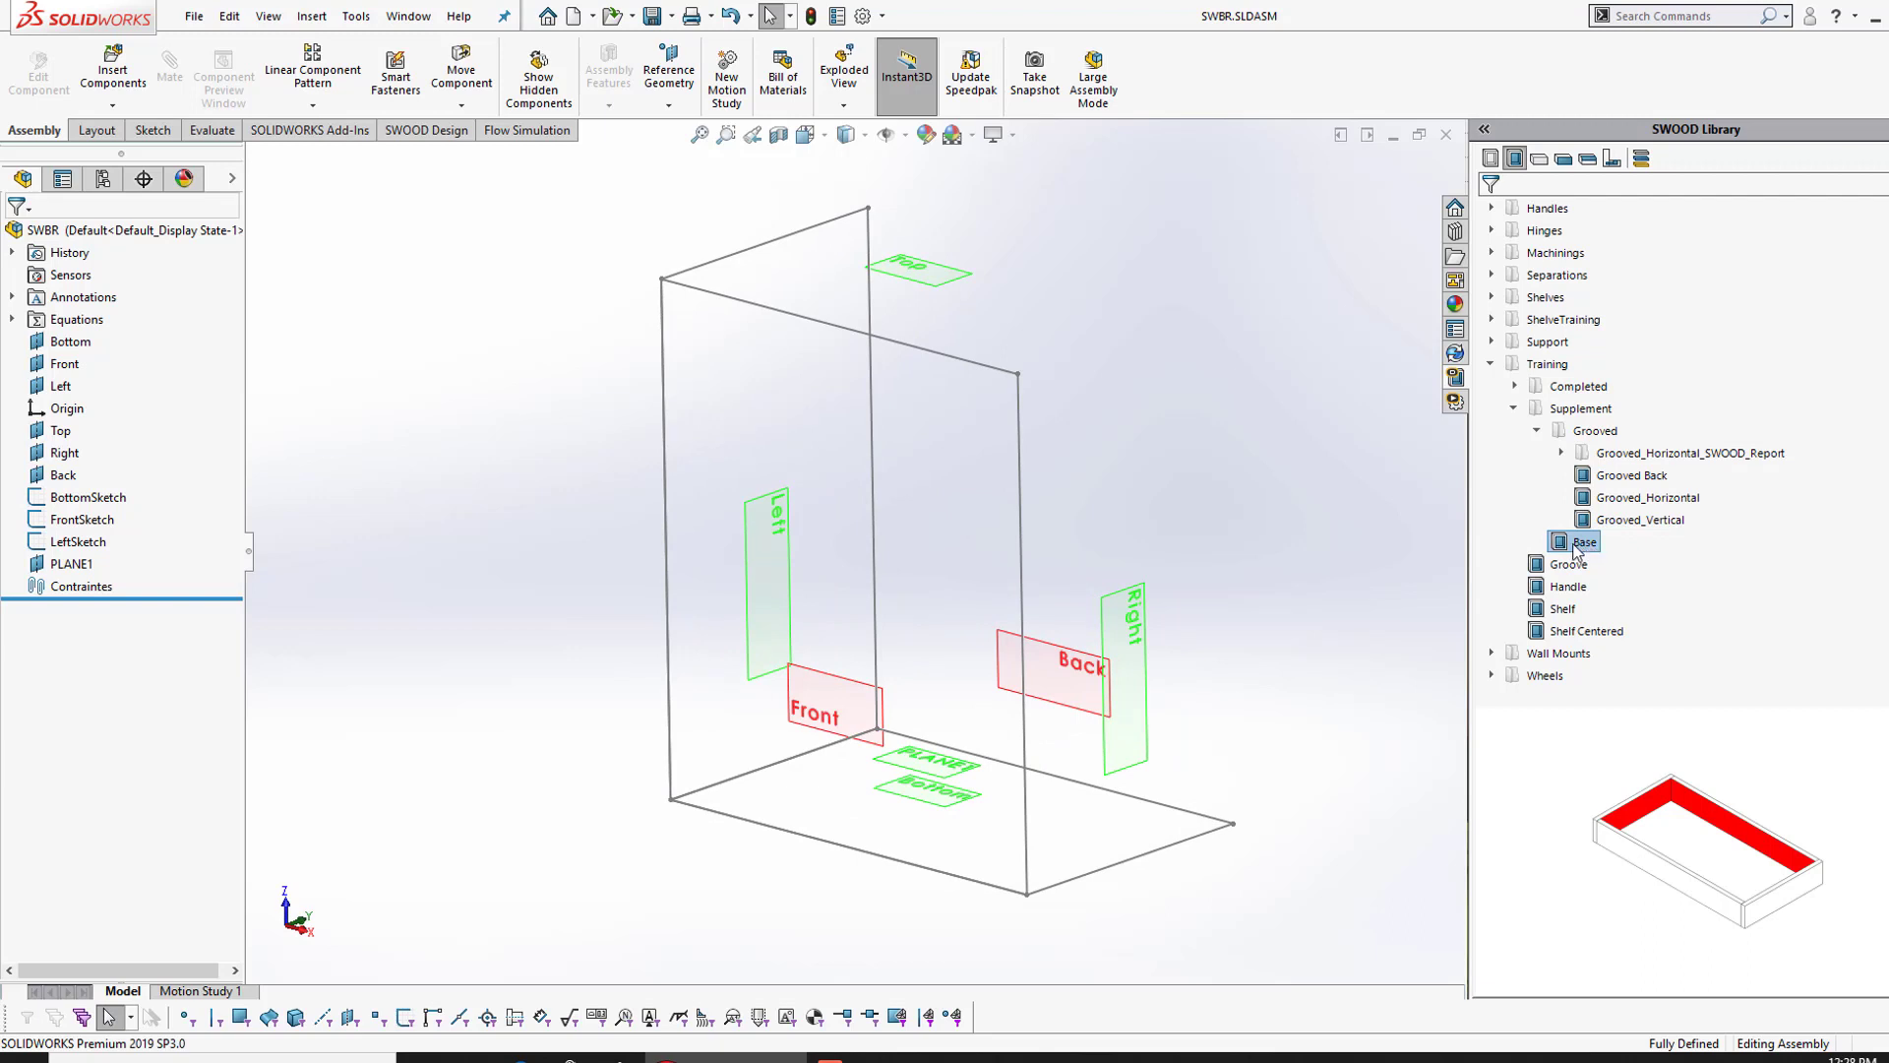
pyautogui.moveTo(1575, 549); pyautogui.dragTo(938, 528)
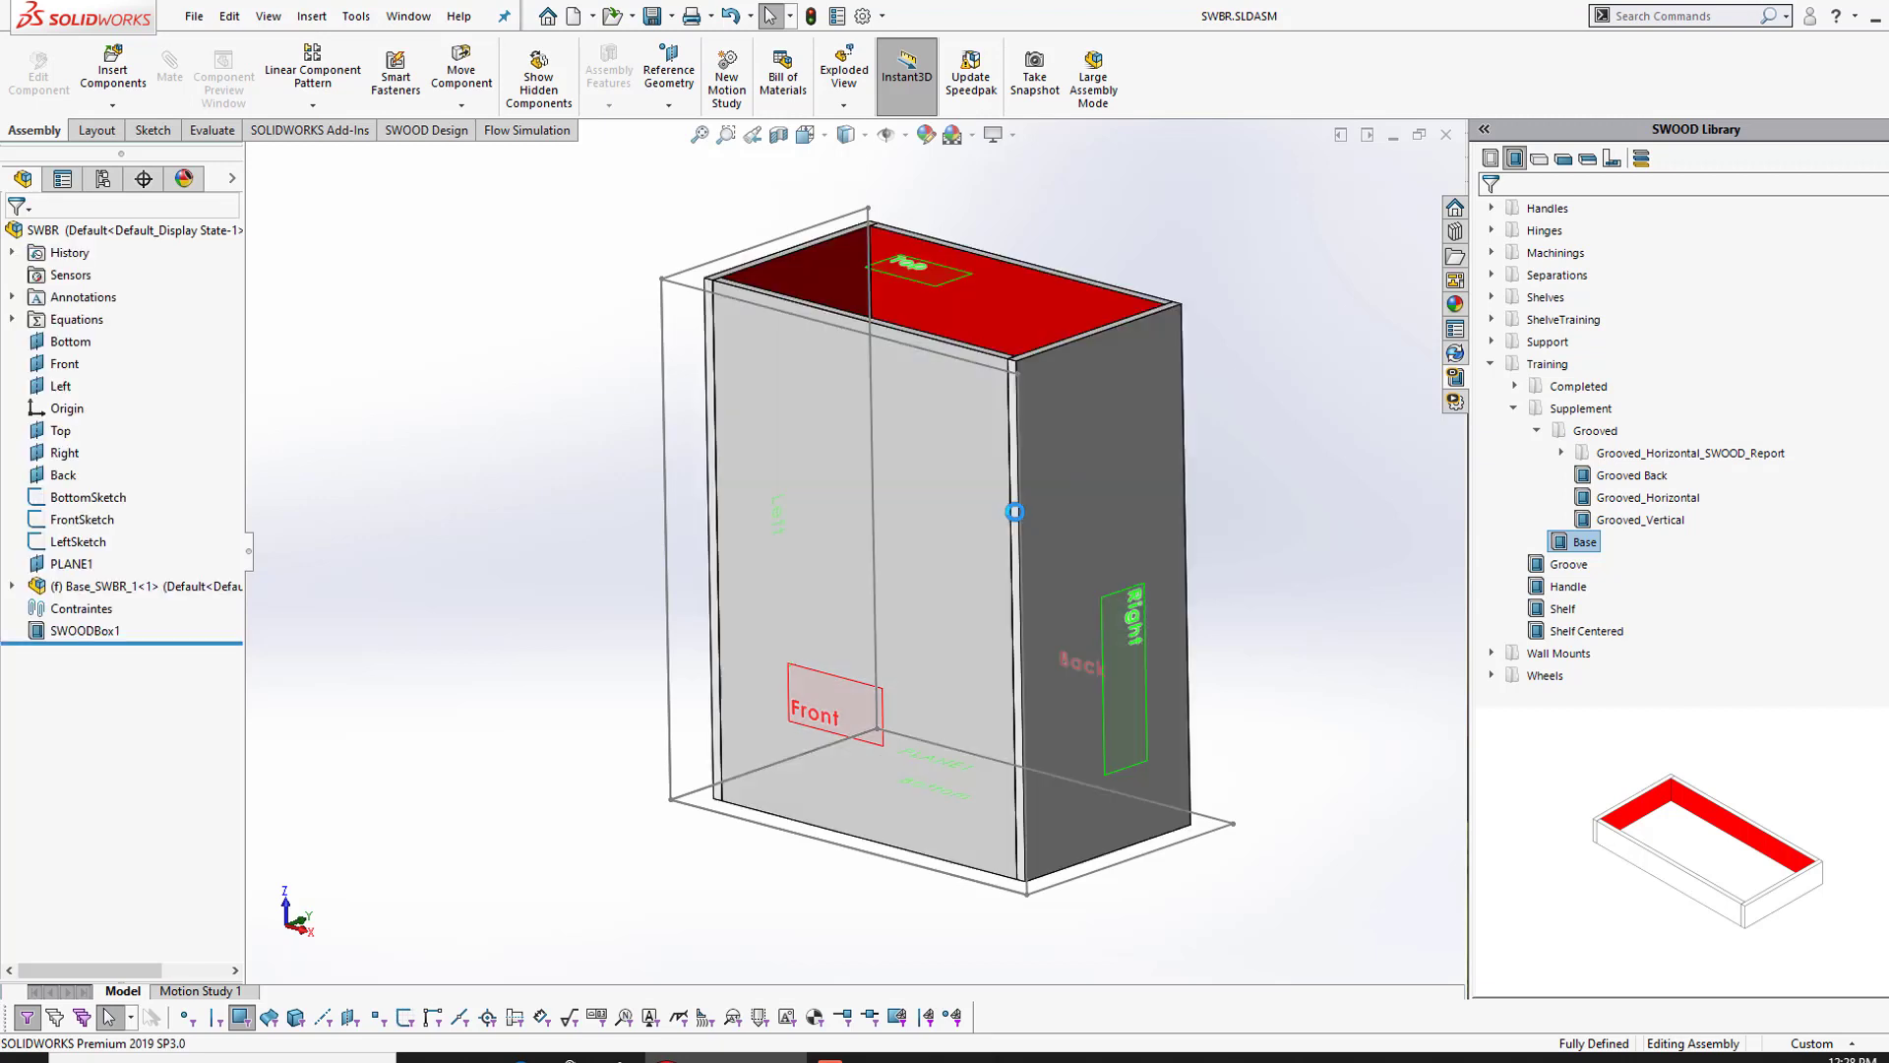
# Step: Edit SWOODBox1 so its height stops at PLANE1, giving a 50 mm plinth
pyautogui.rightClick(87, 631)
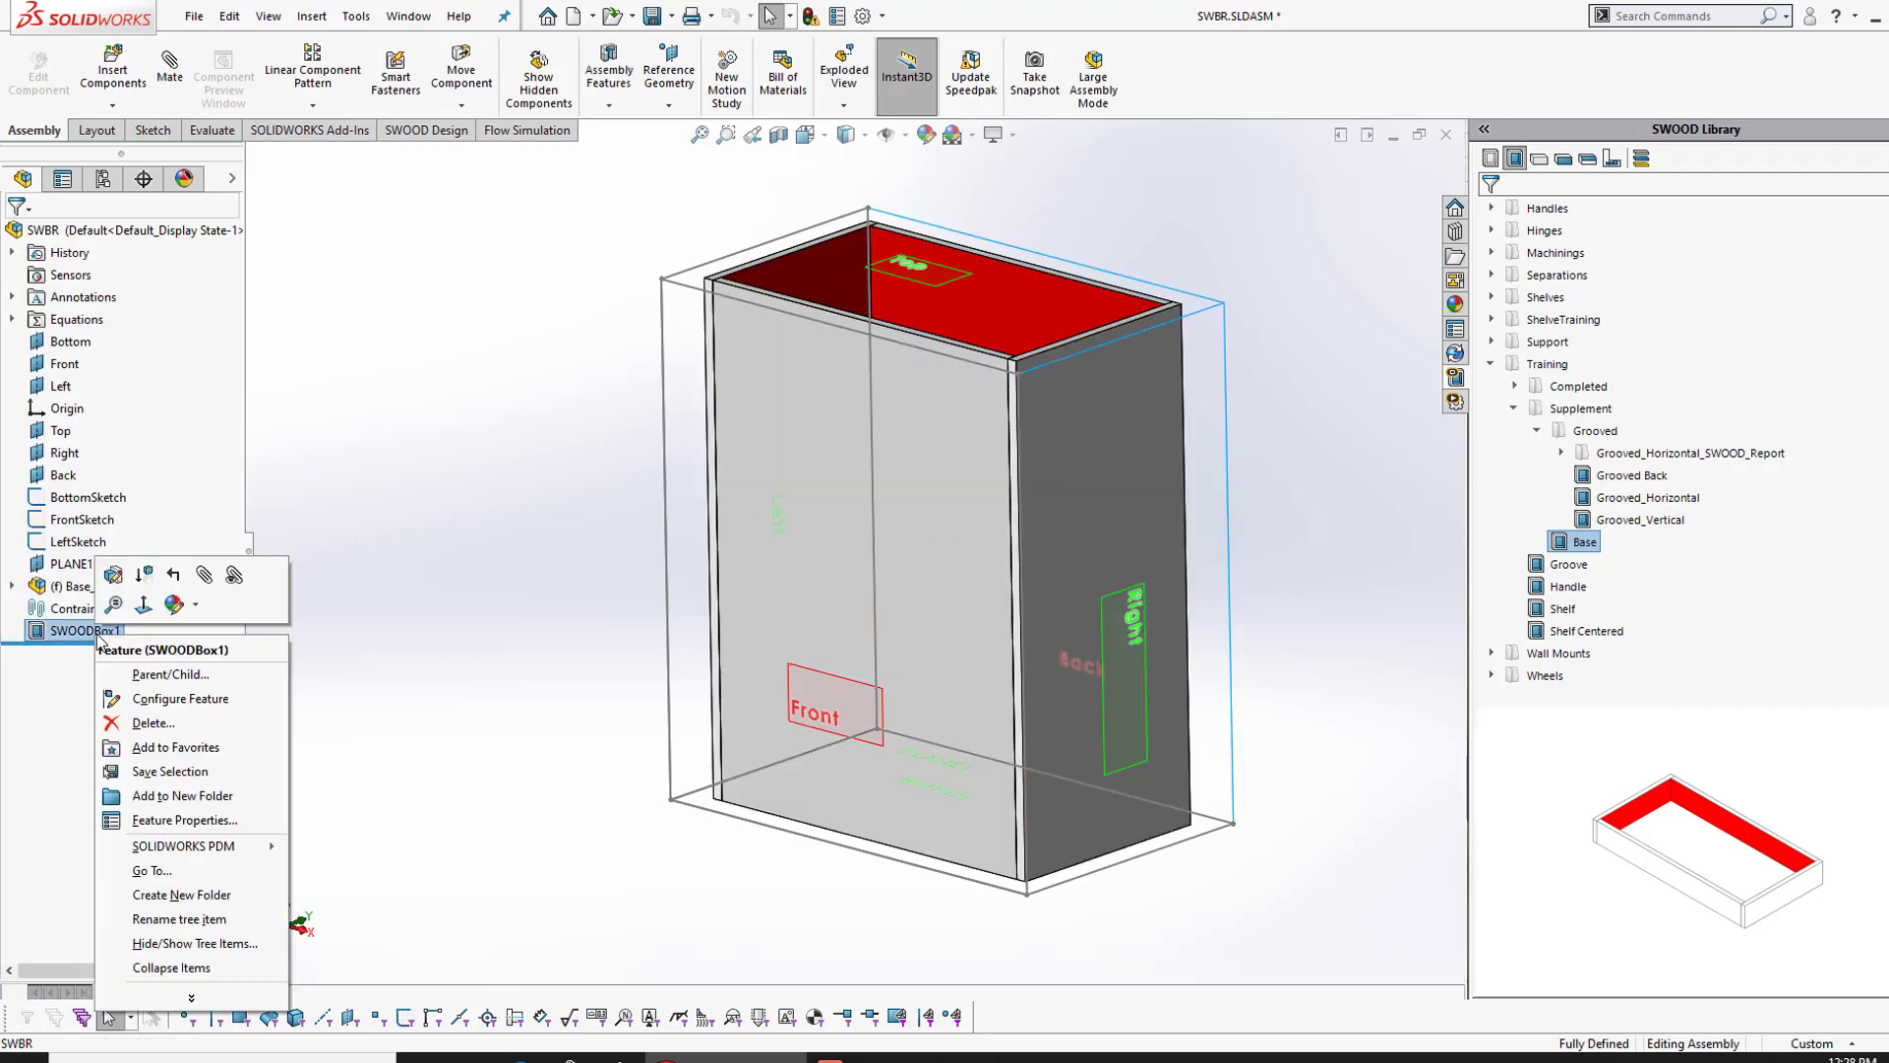
pyautogui.click(114, 577)
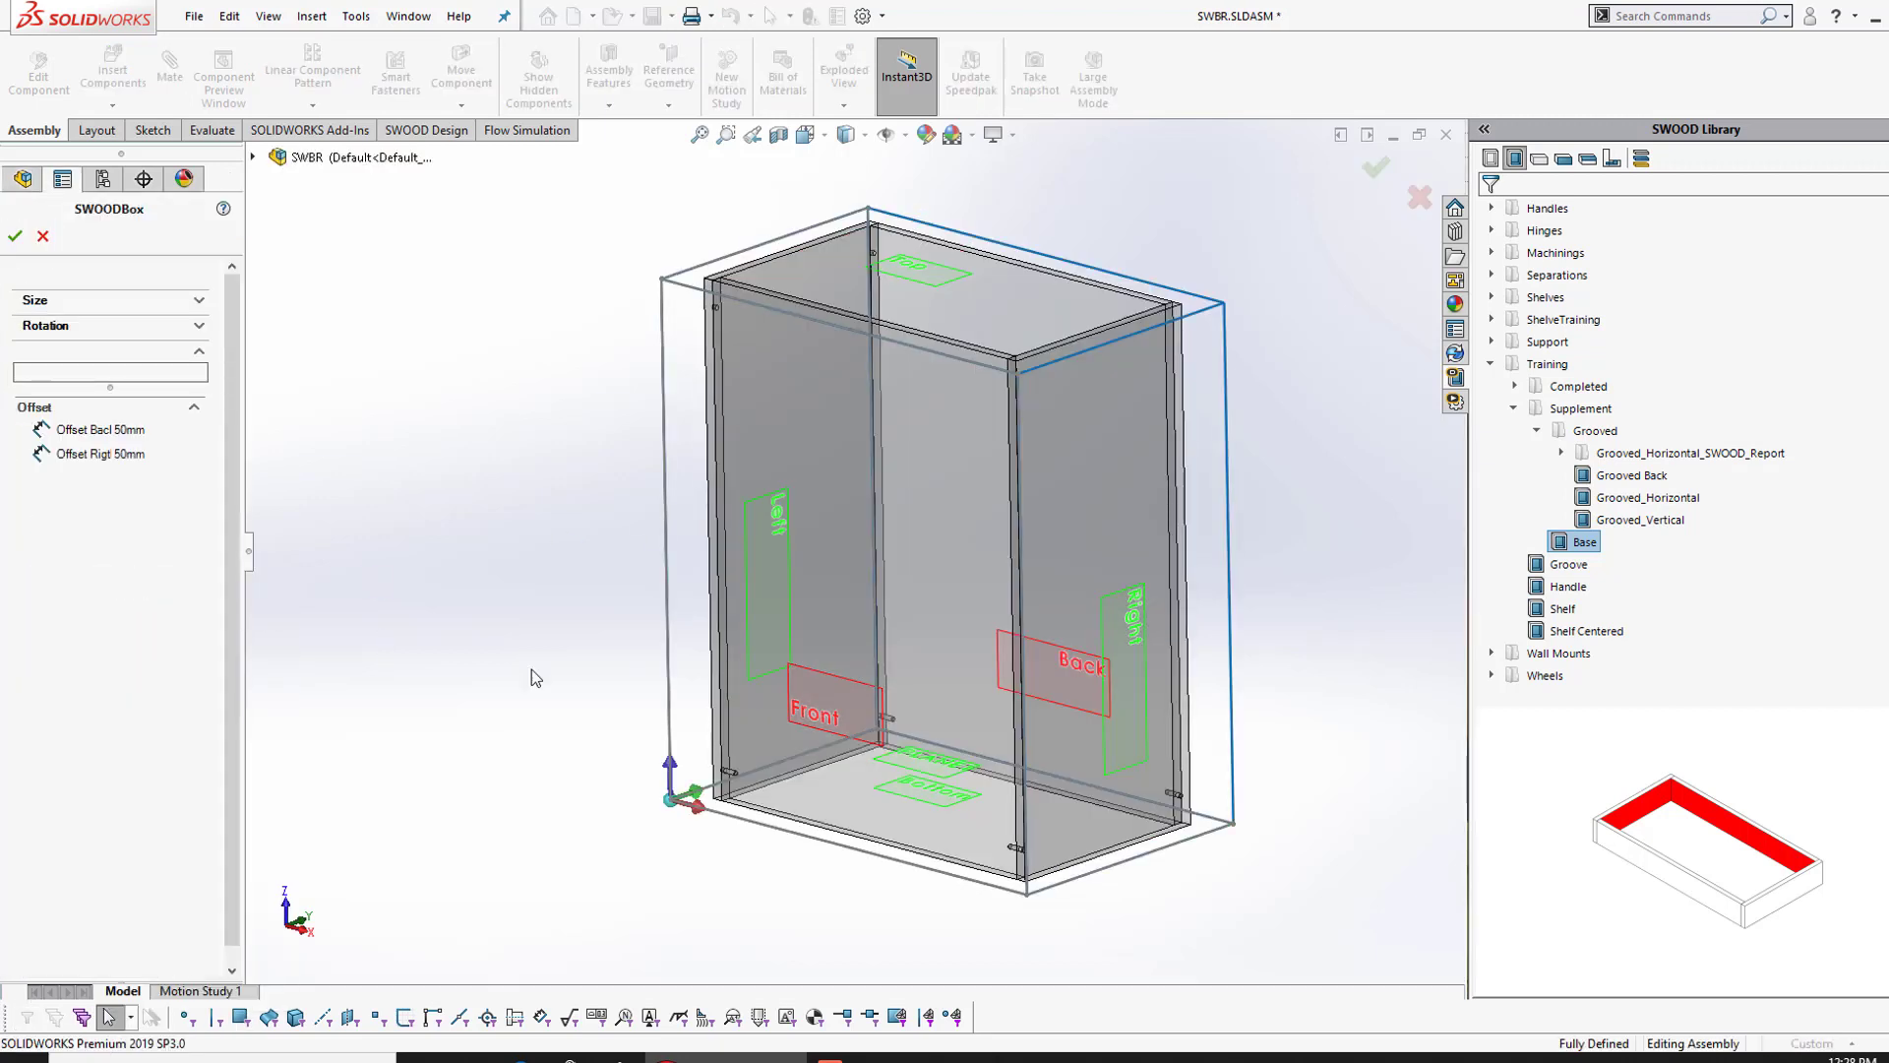
pyautogui.click(79, 301)
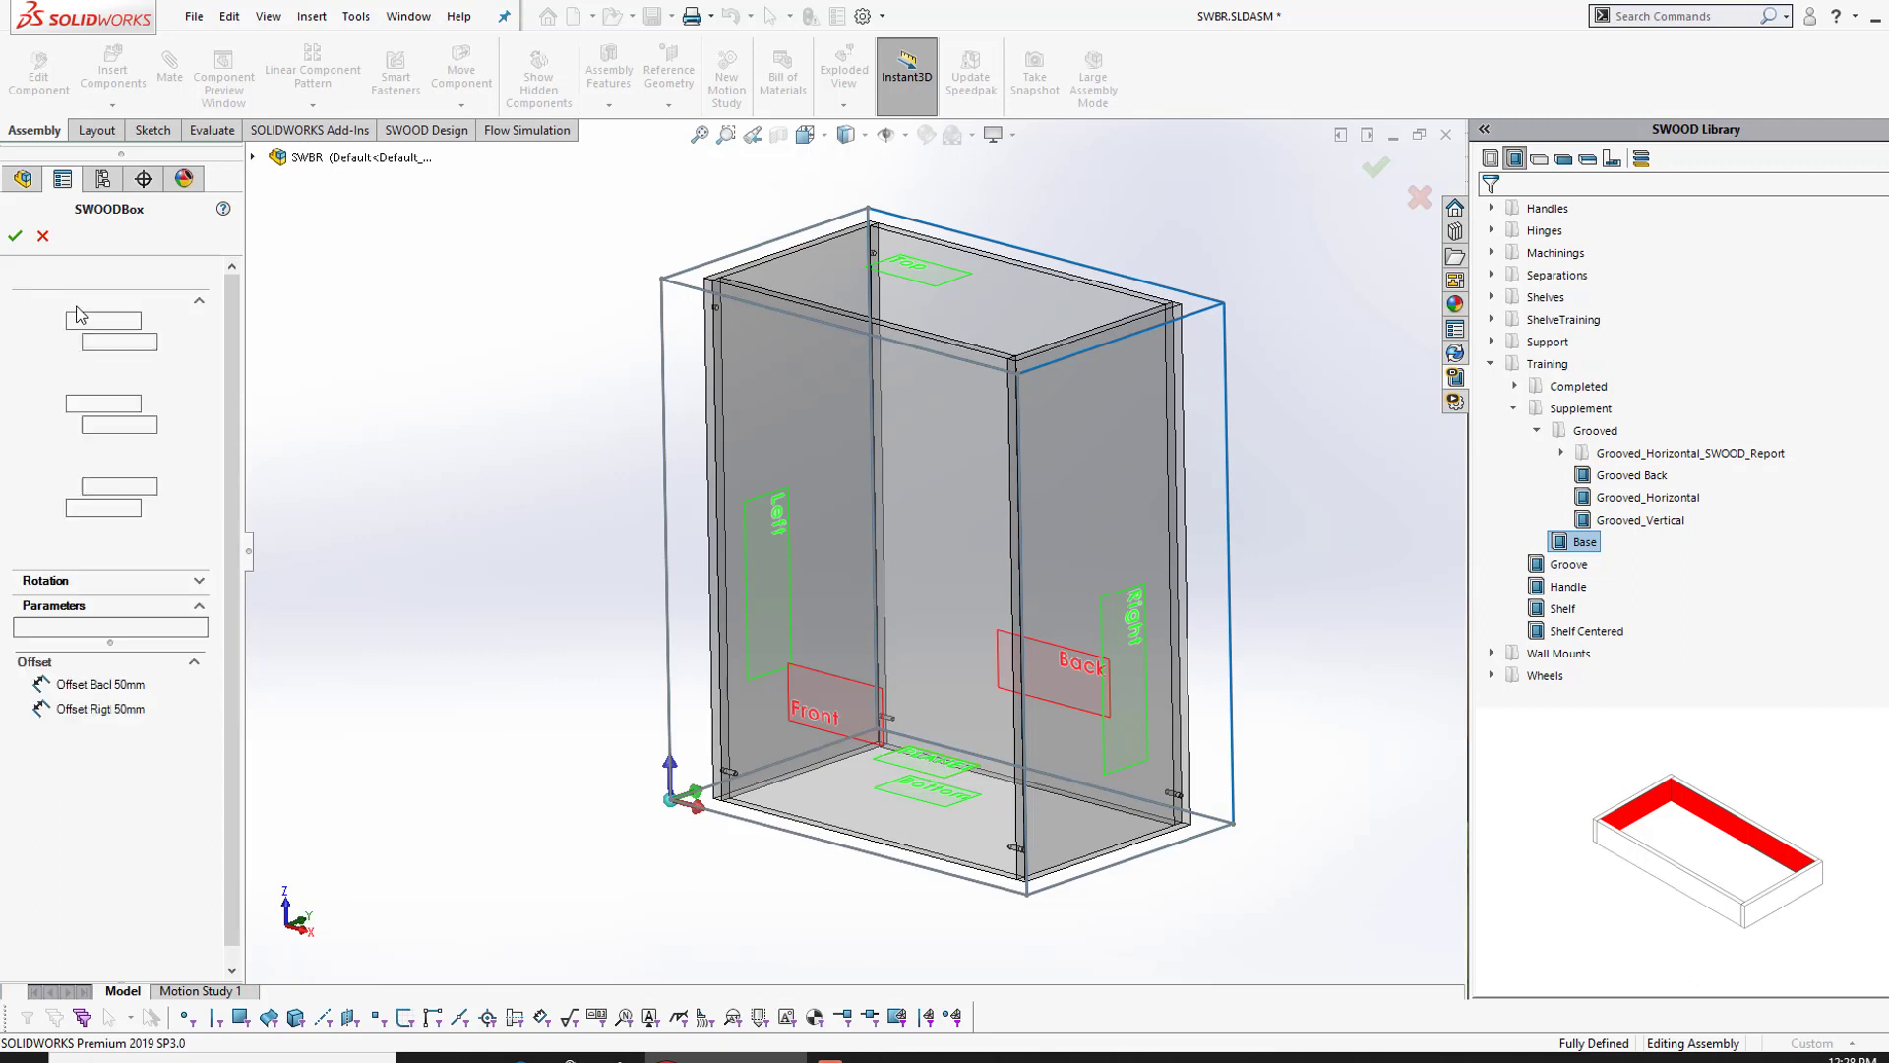
pyautogui.click(119, 486)
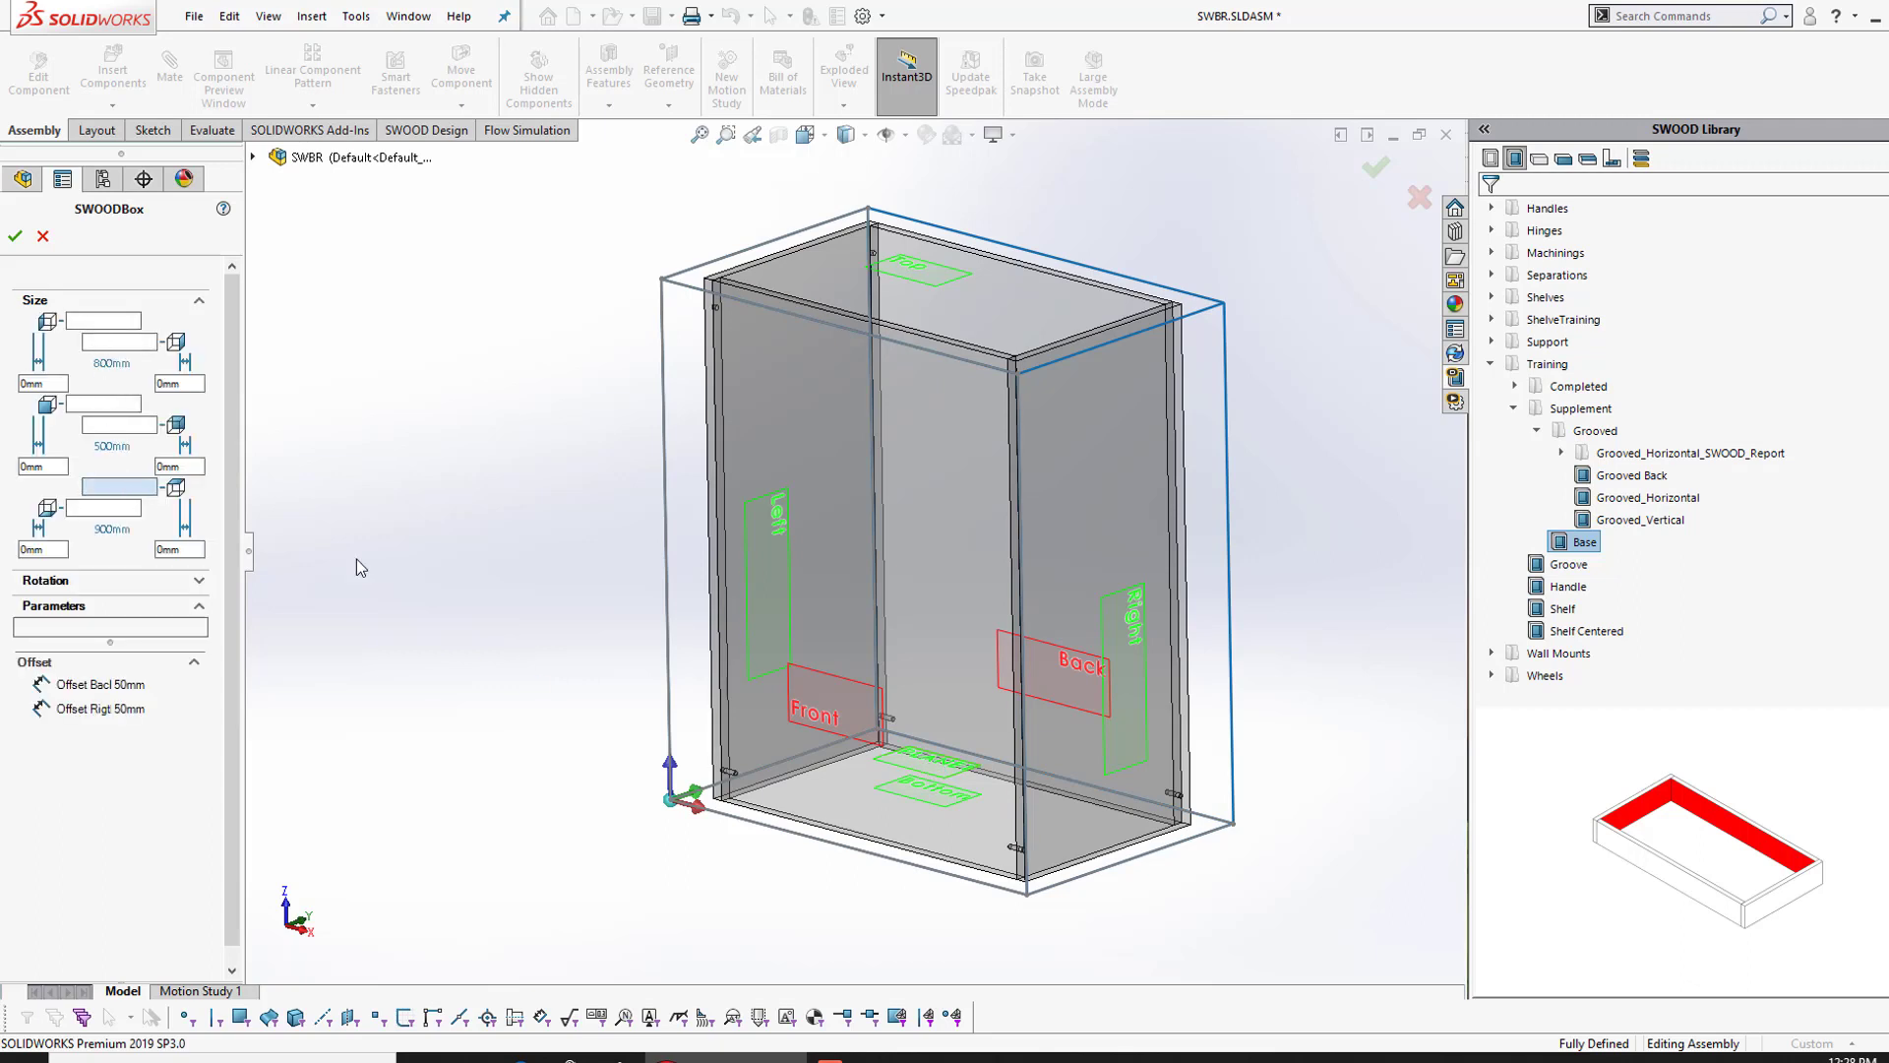
pyautogui.click(889, 758)
pyautogui.moveTo(905, 768); pyautogui.dragTo(984, 770, button='middle')
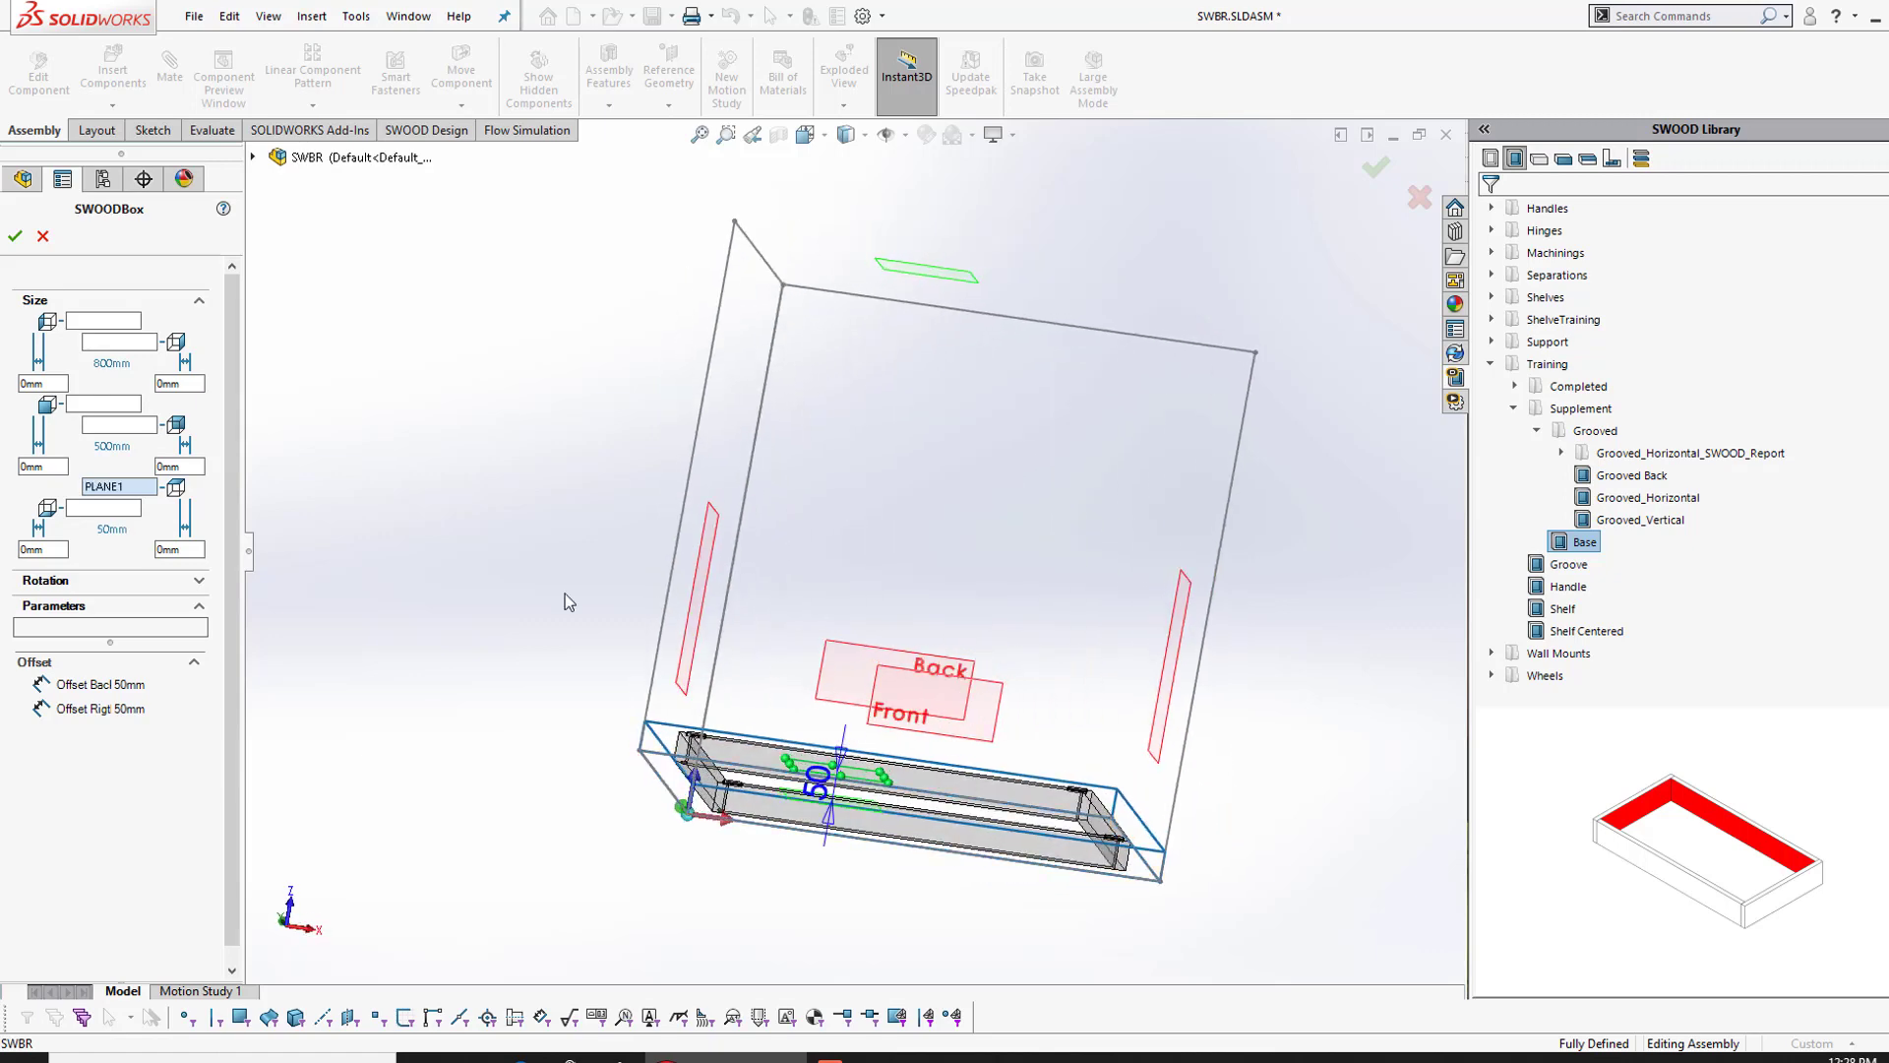
pyautogui.click(15, 236)
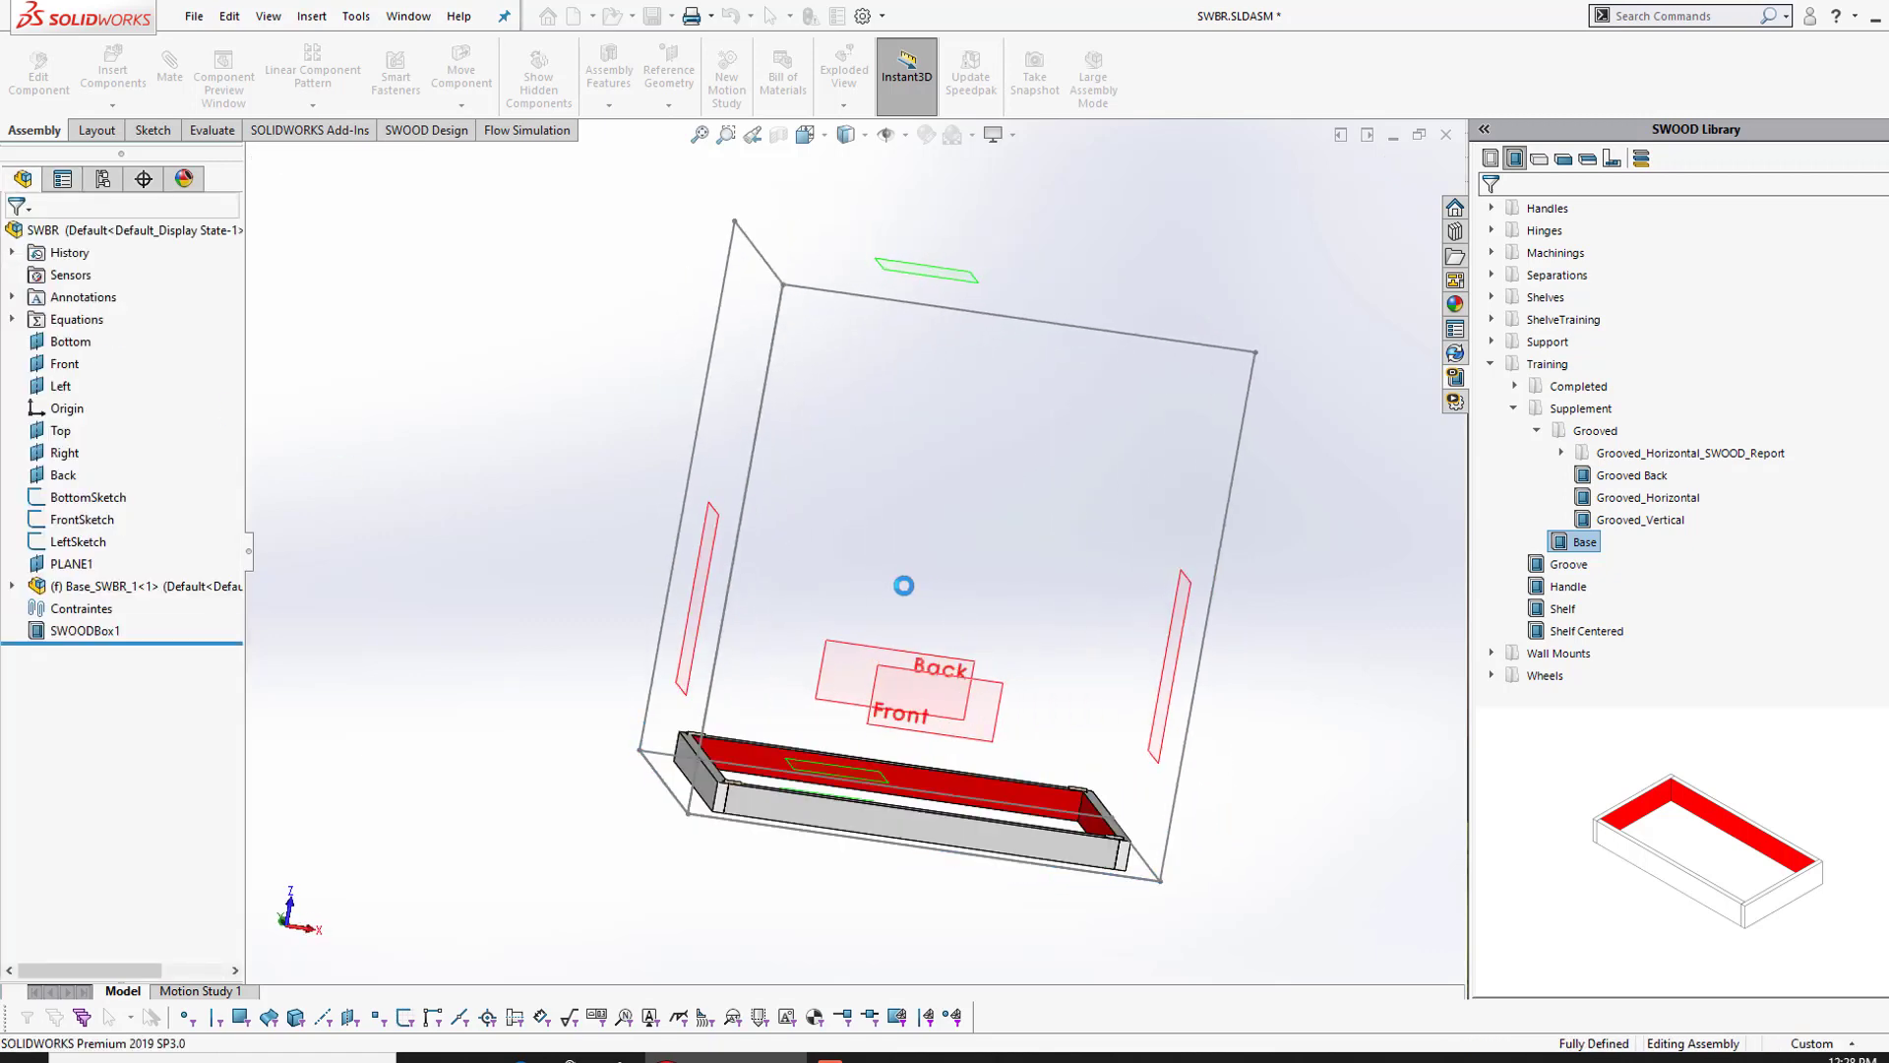
# Step: Start a new SWOOD panel and add the top T_SWBR and bottom B_SWBR positions
pyautogui.click(428, 130)
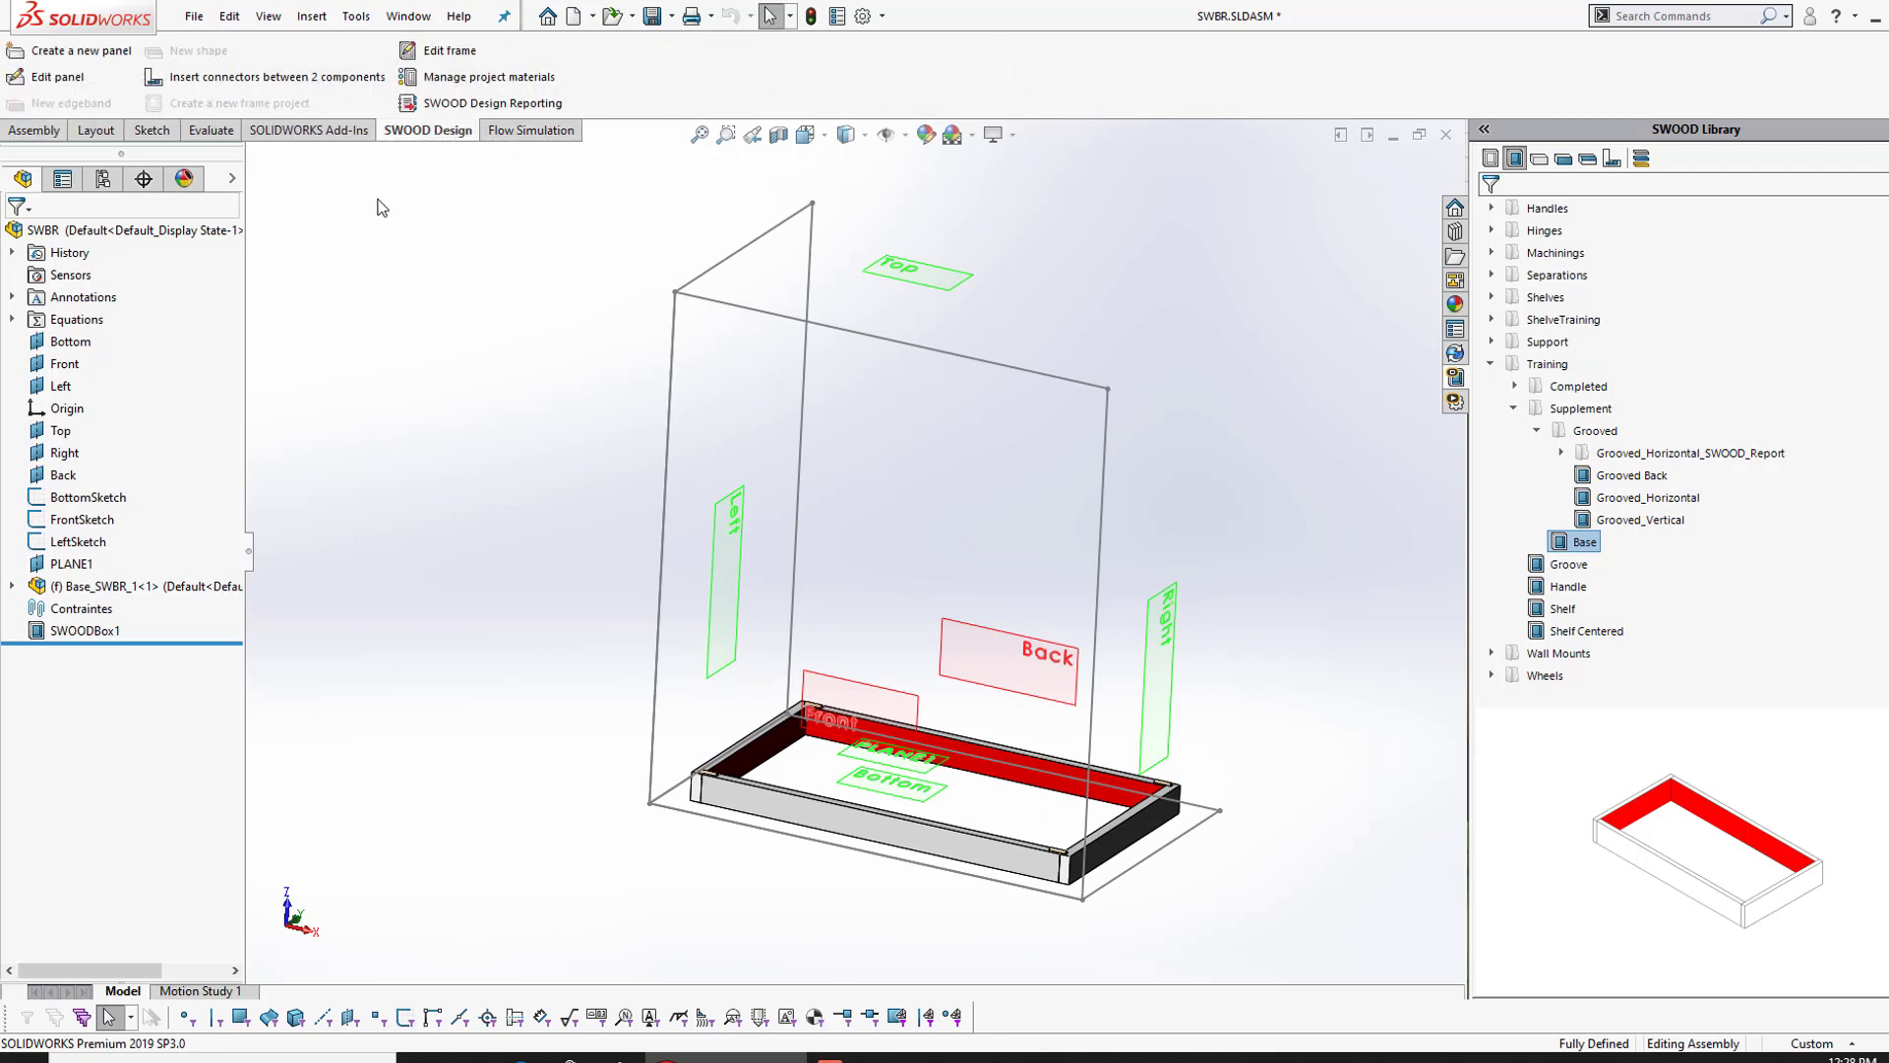
pyautogui.click(99, 54)
pyautogui.click(81, 331)
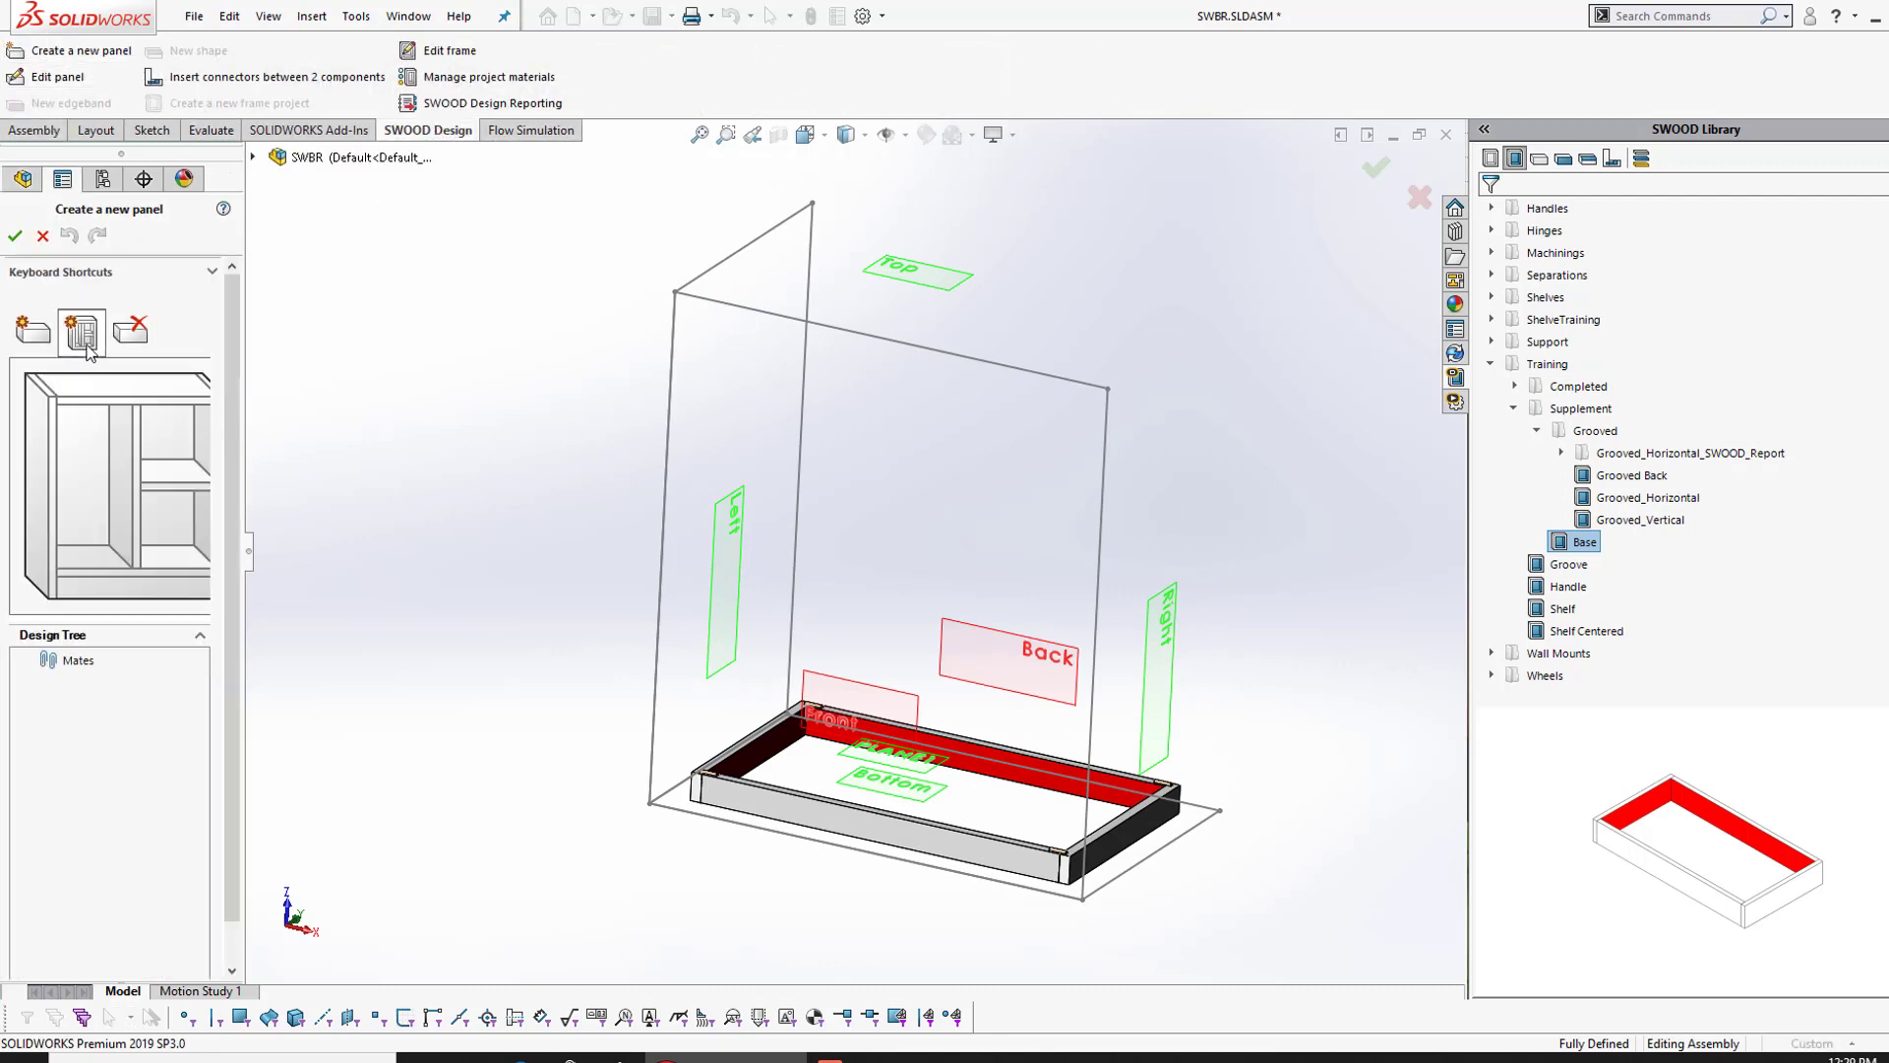
pyautogui.click(128, 386)
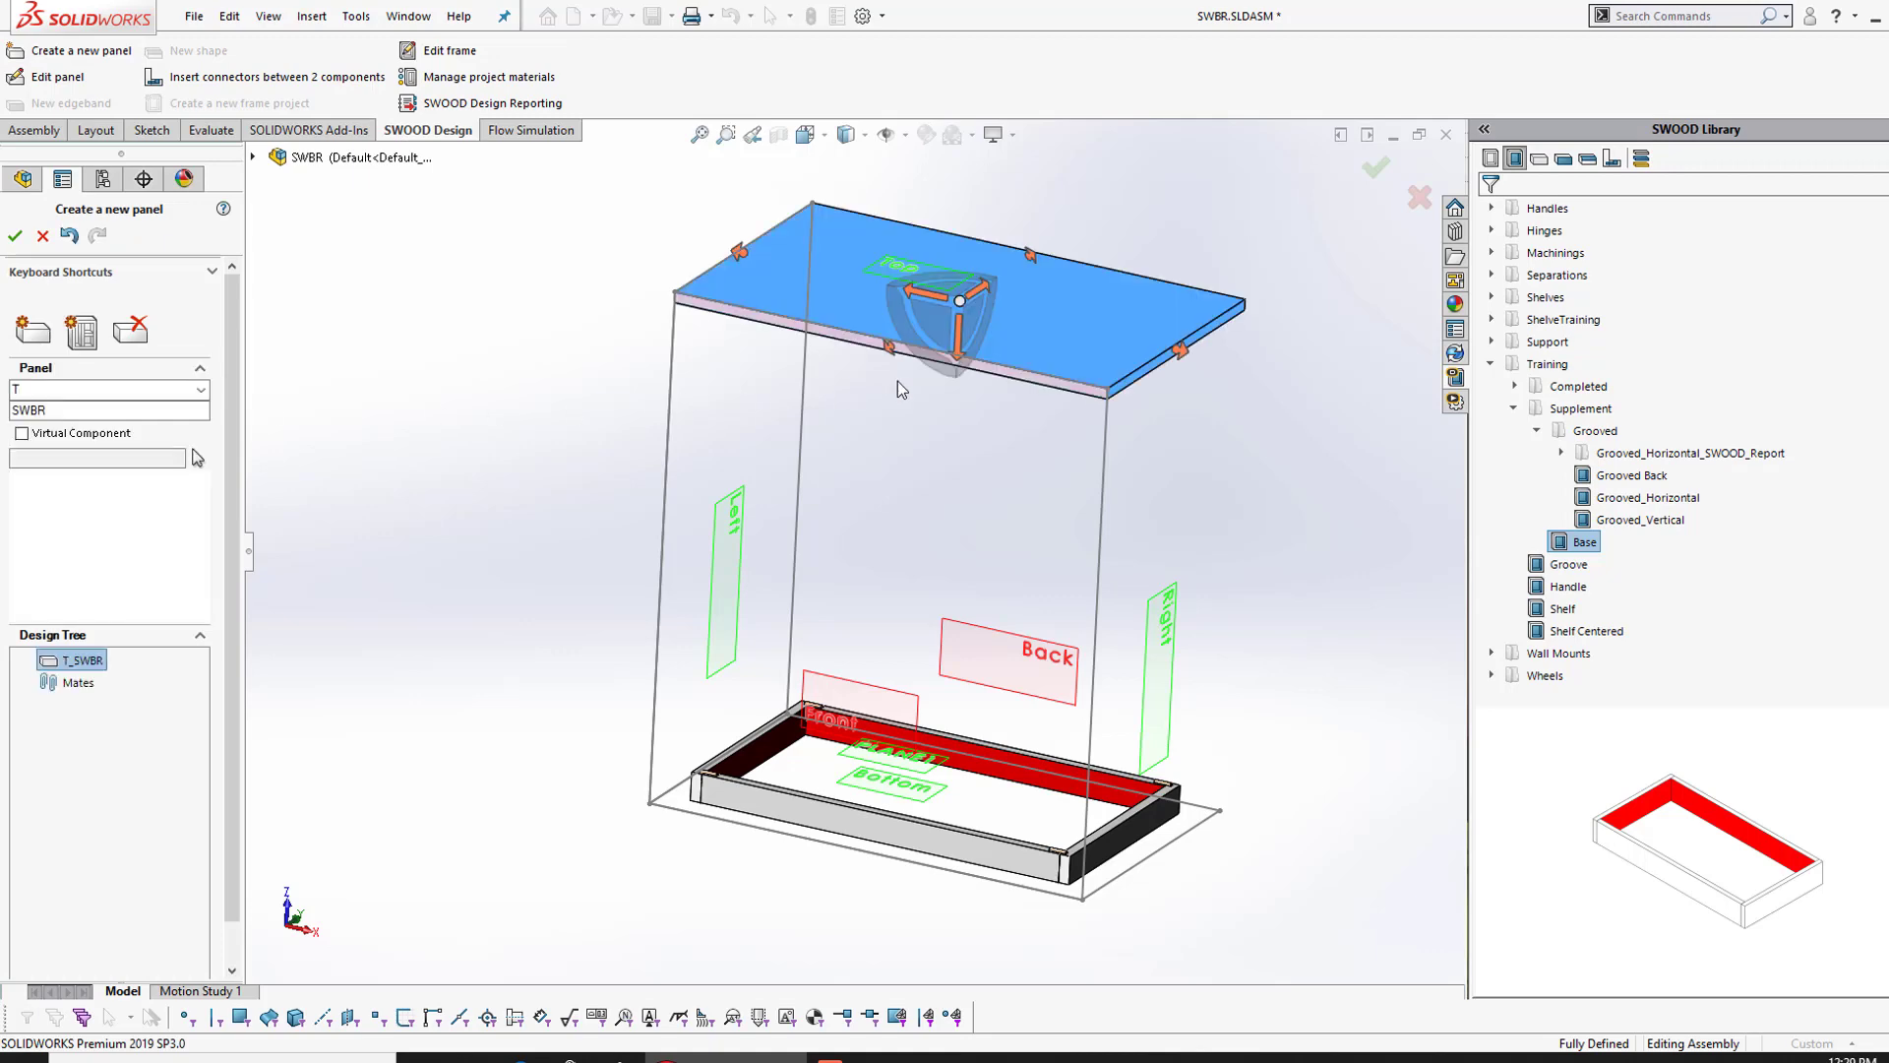
pyautogui.click(83, 334)
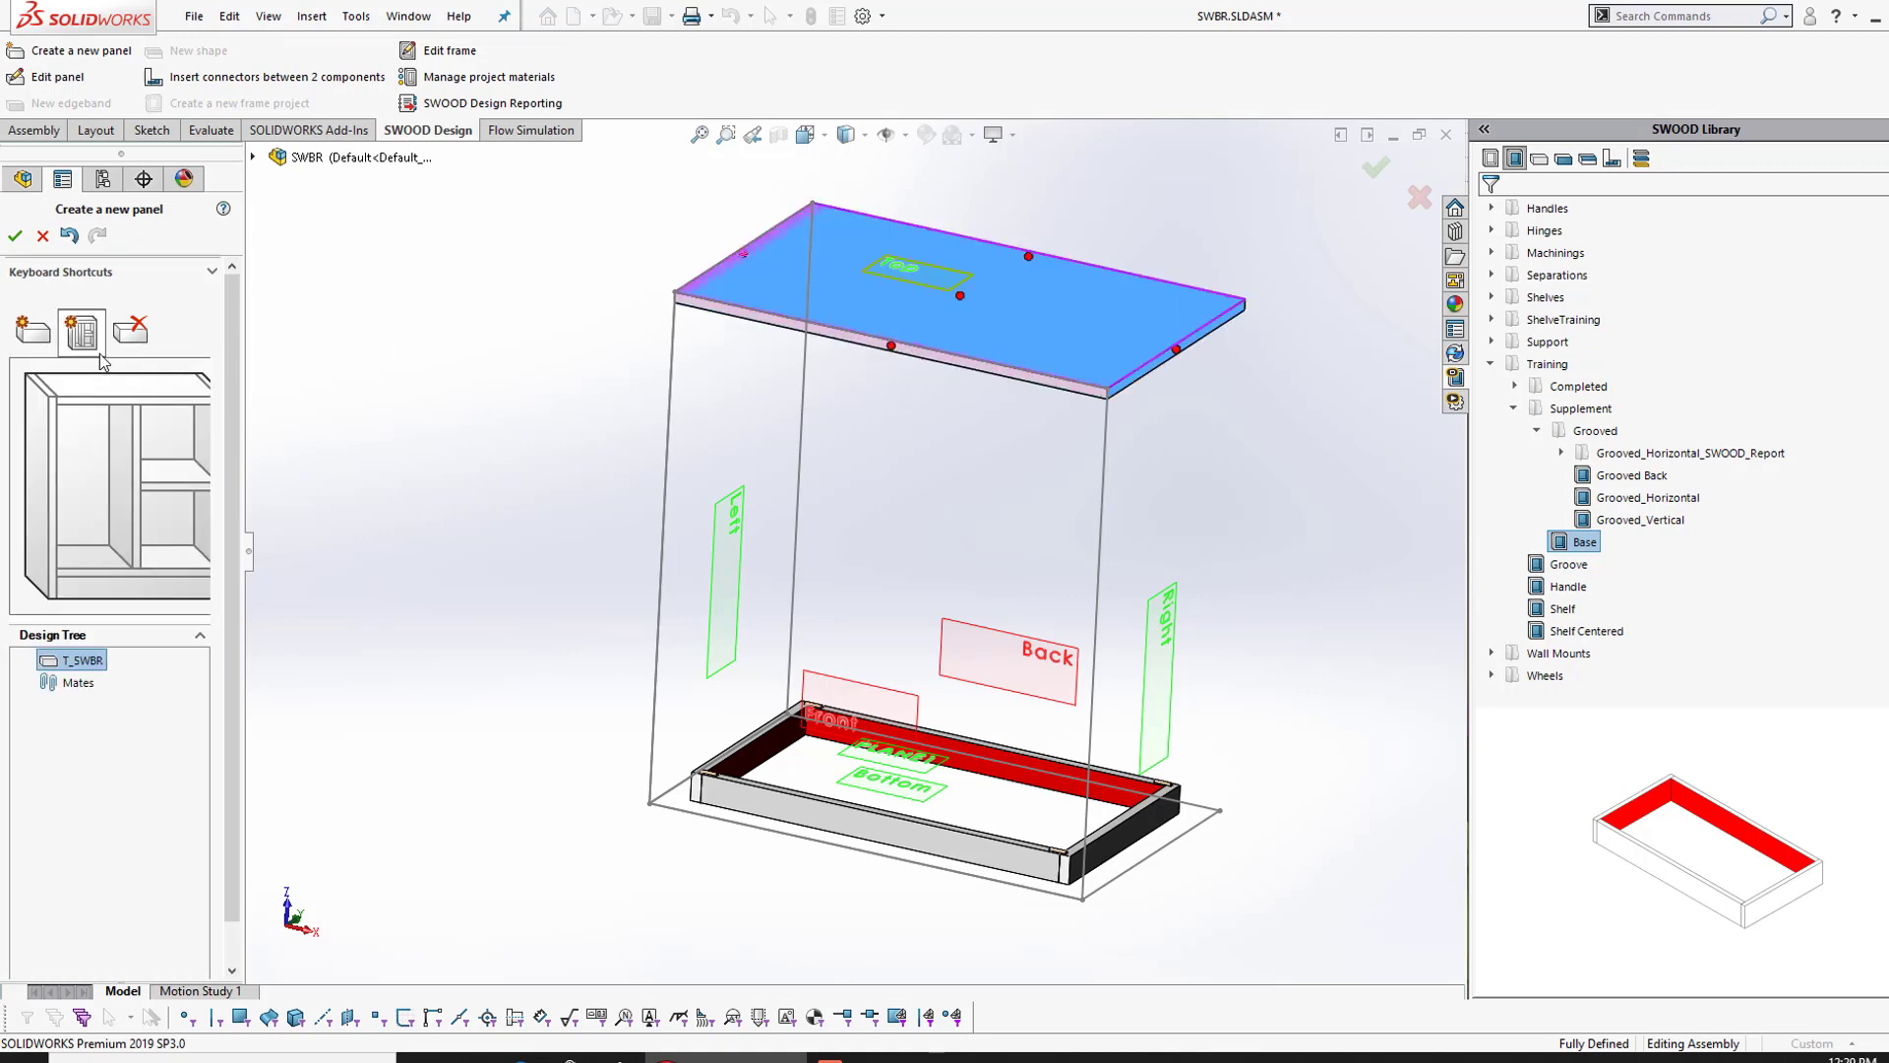
pyautogui.click(104, 561)
# Step: Settle the bottom panel onto PLANE1 and confirm both cabinet panels
pyautogui.moveTo(936, 727); pyautogui.dragTo(839, 797, button='middle')
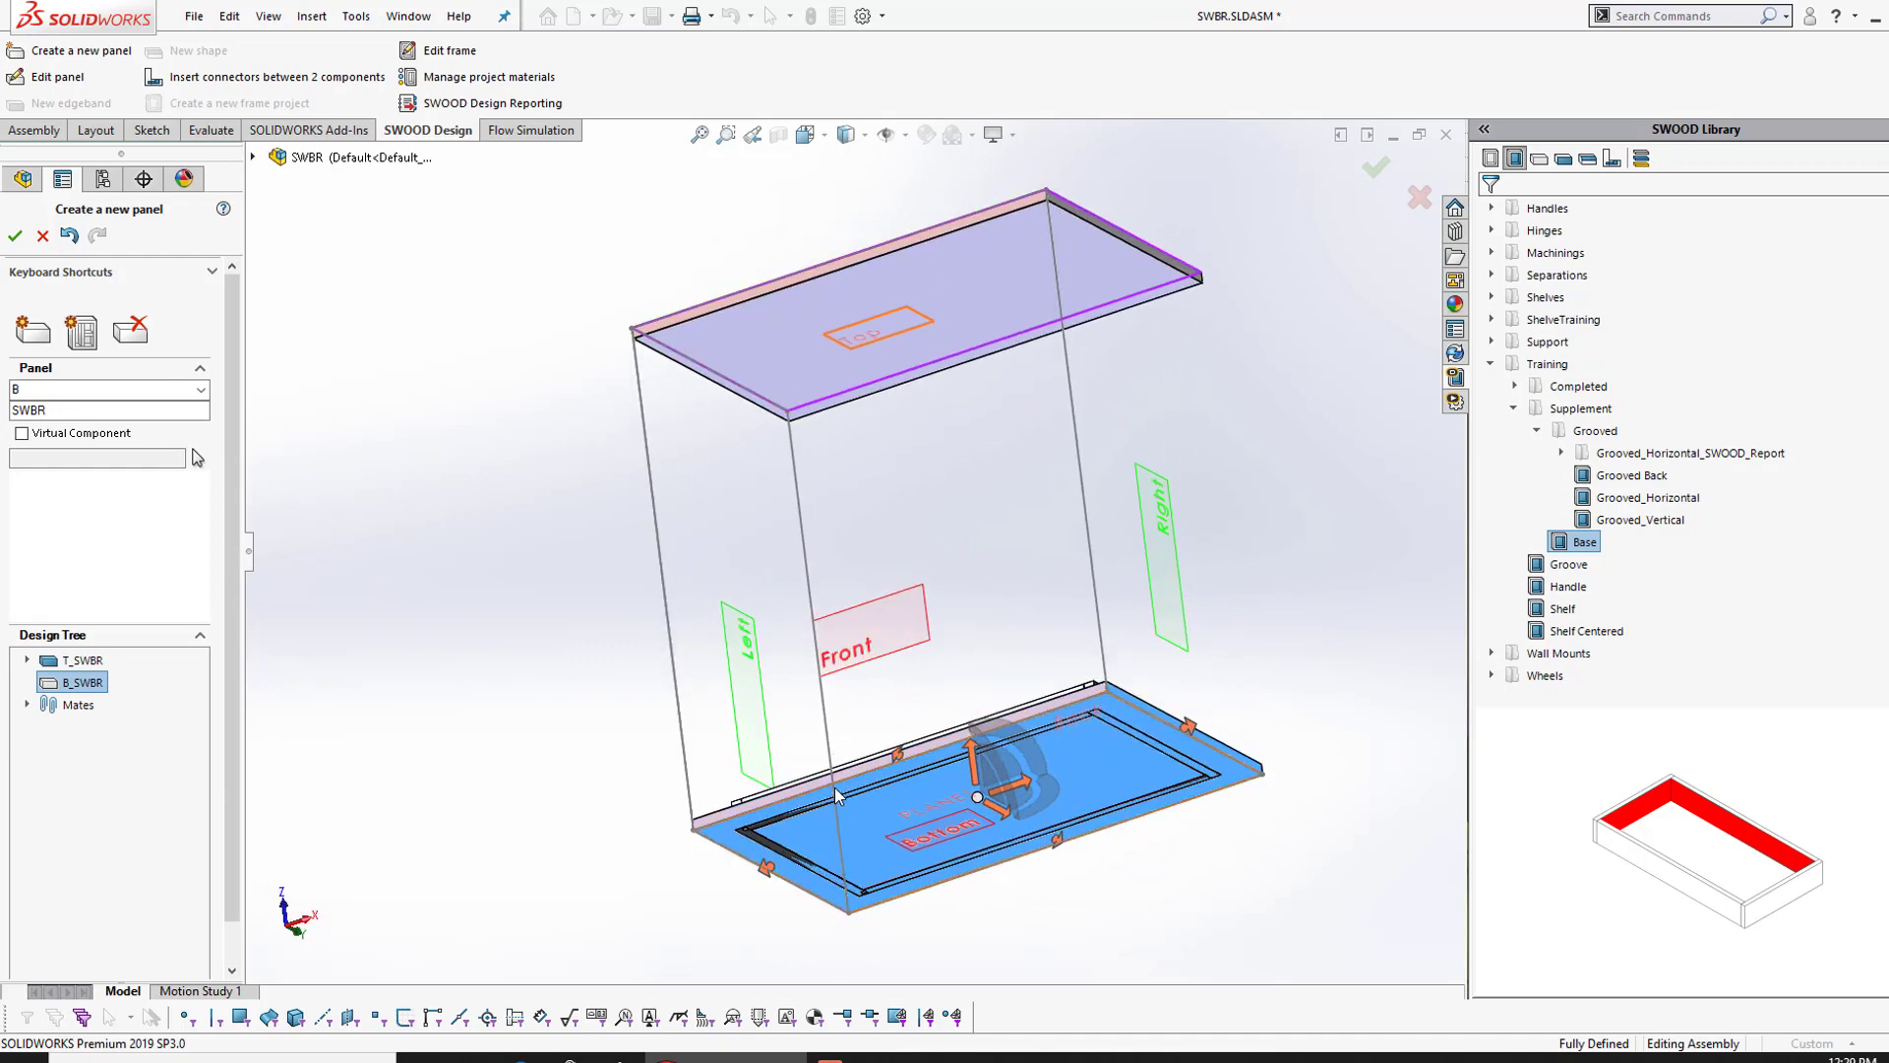
pyautogui.moveTo(834, 795); pyautogui.dragTo(961, 802)
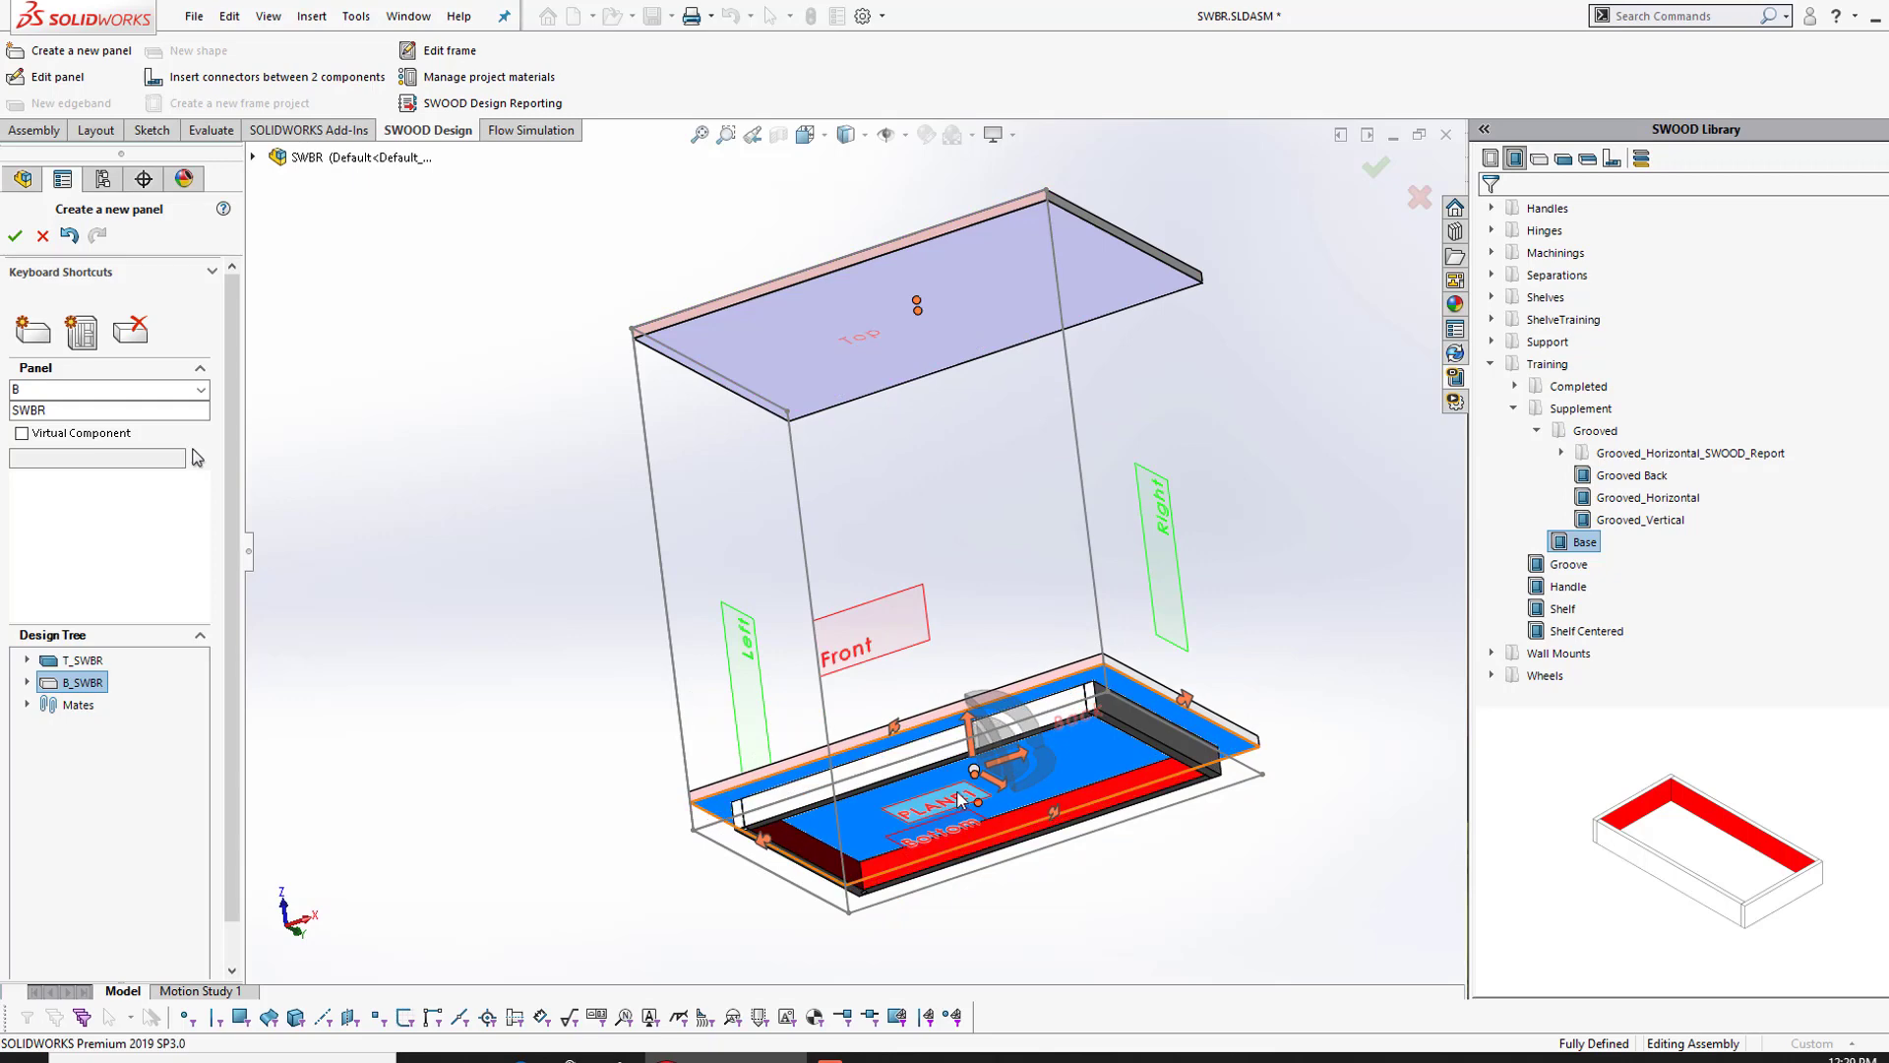
pyautogui.moveTo(959, 792); pyautogui.dragTo(960, 793)
pyautogui.moveTo(910, 795); pyautogui.dragTo(979, 938, button='middle')
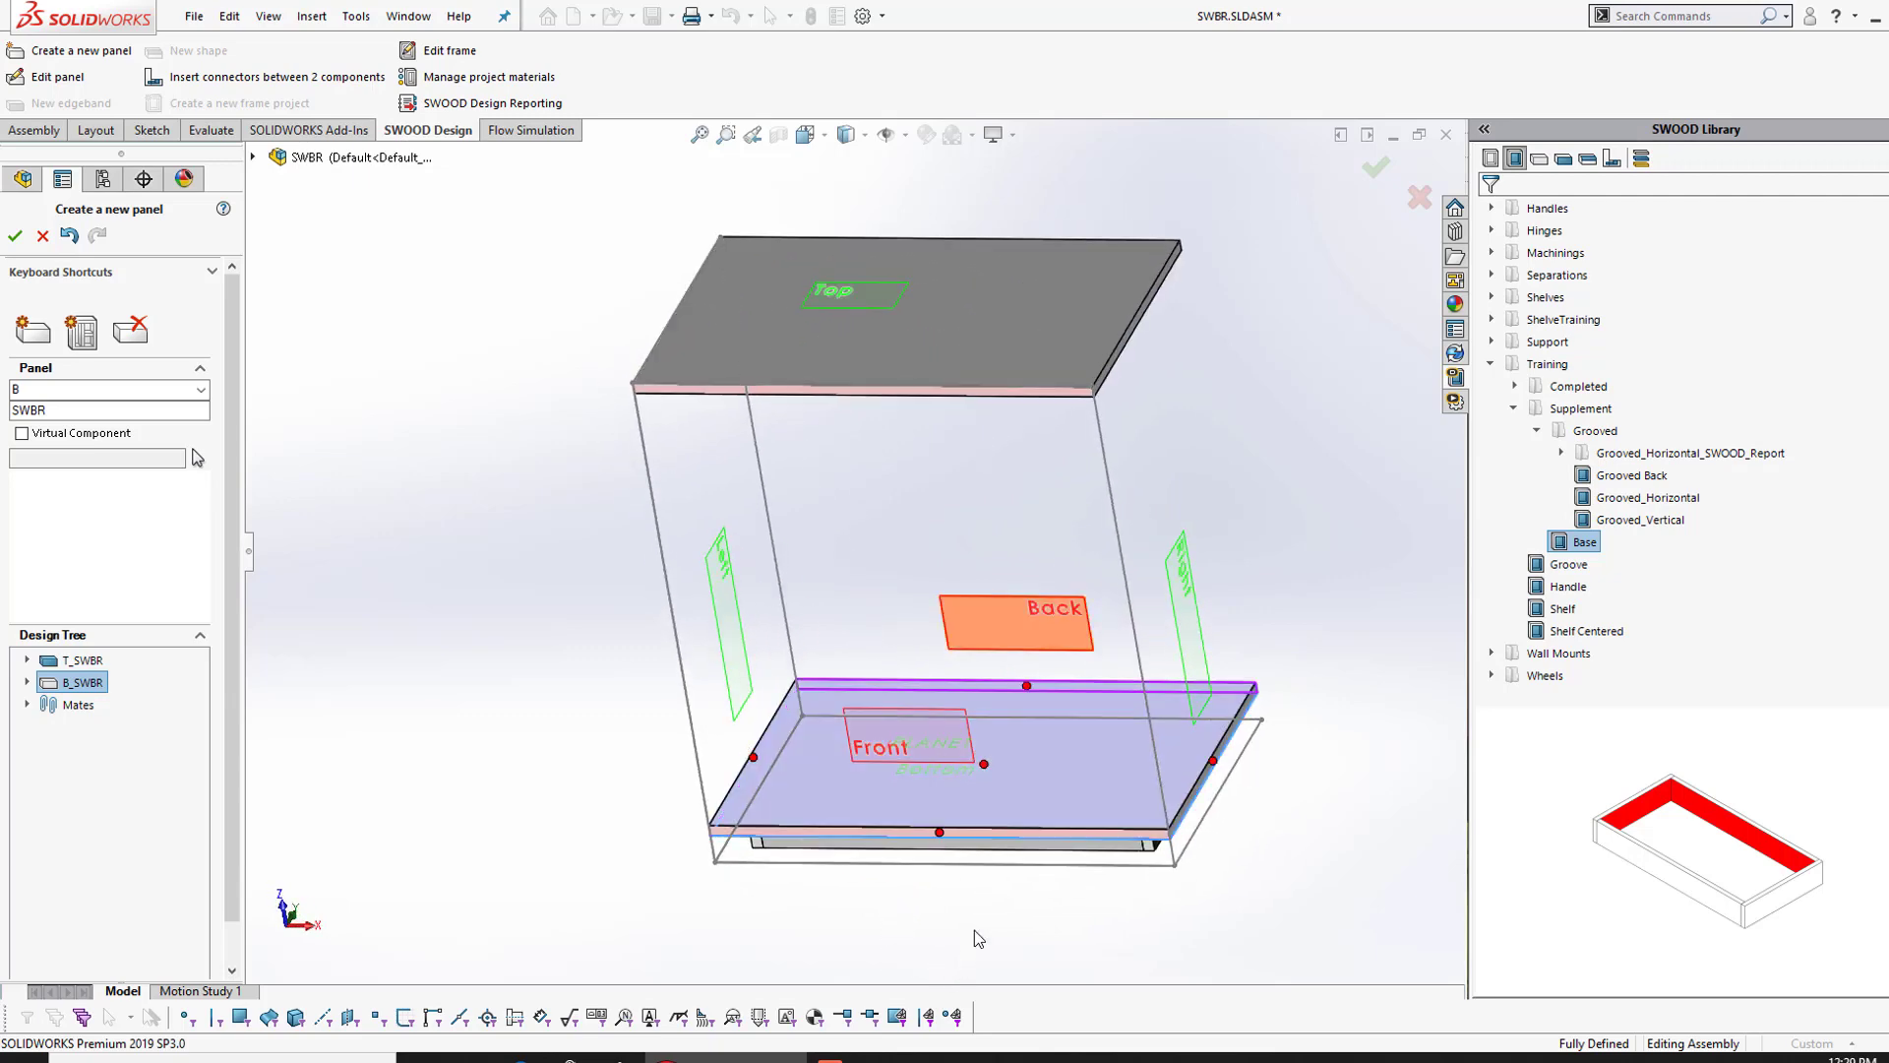
pyautogui.moveTo(966, 642); pyautogui.dragTo(921, 608, button='middle')
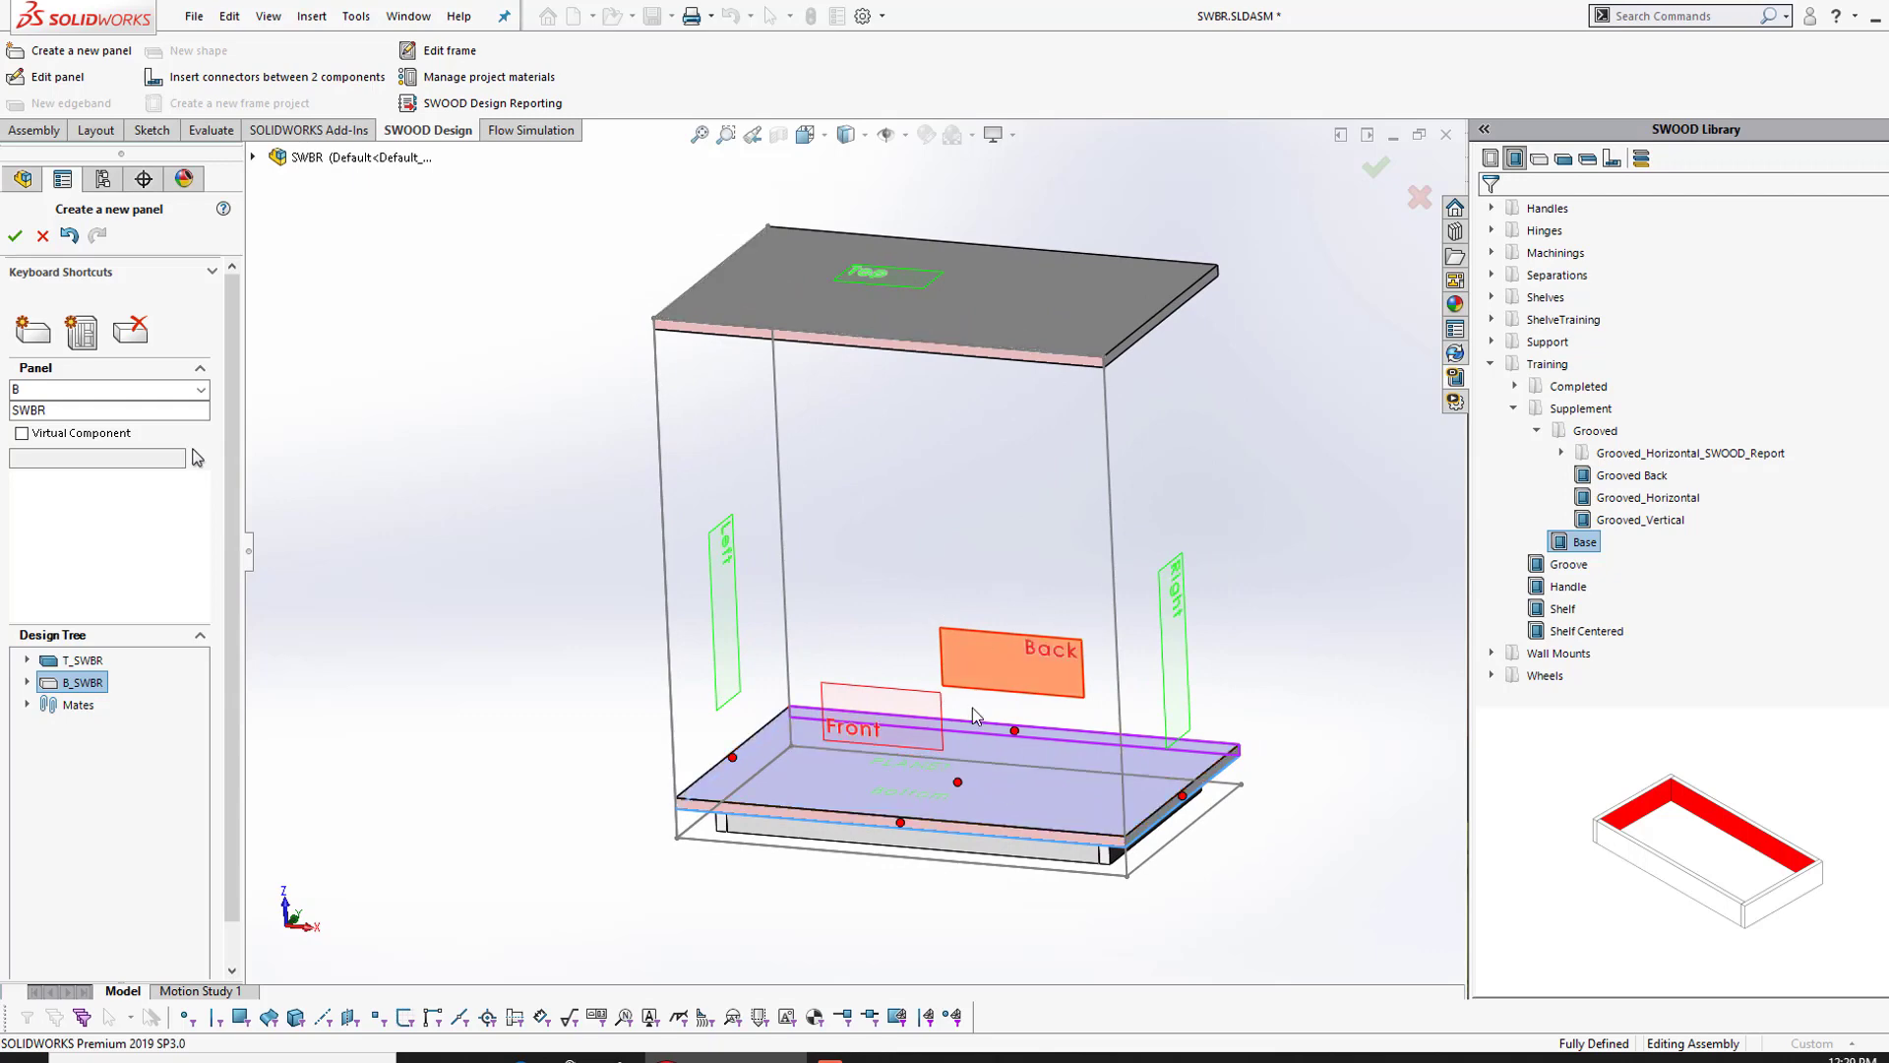
pyautogui.click(14, 235)
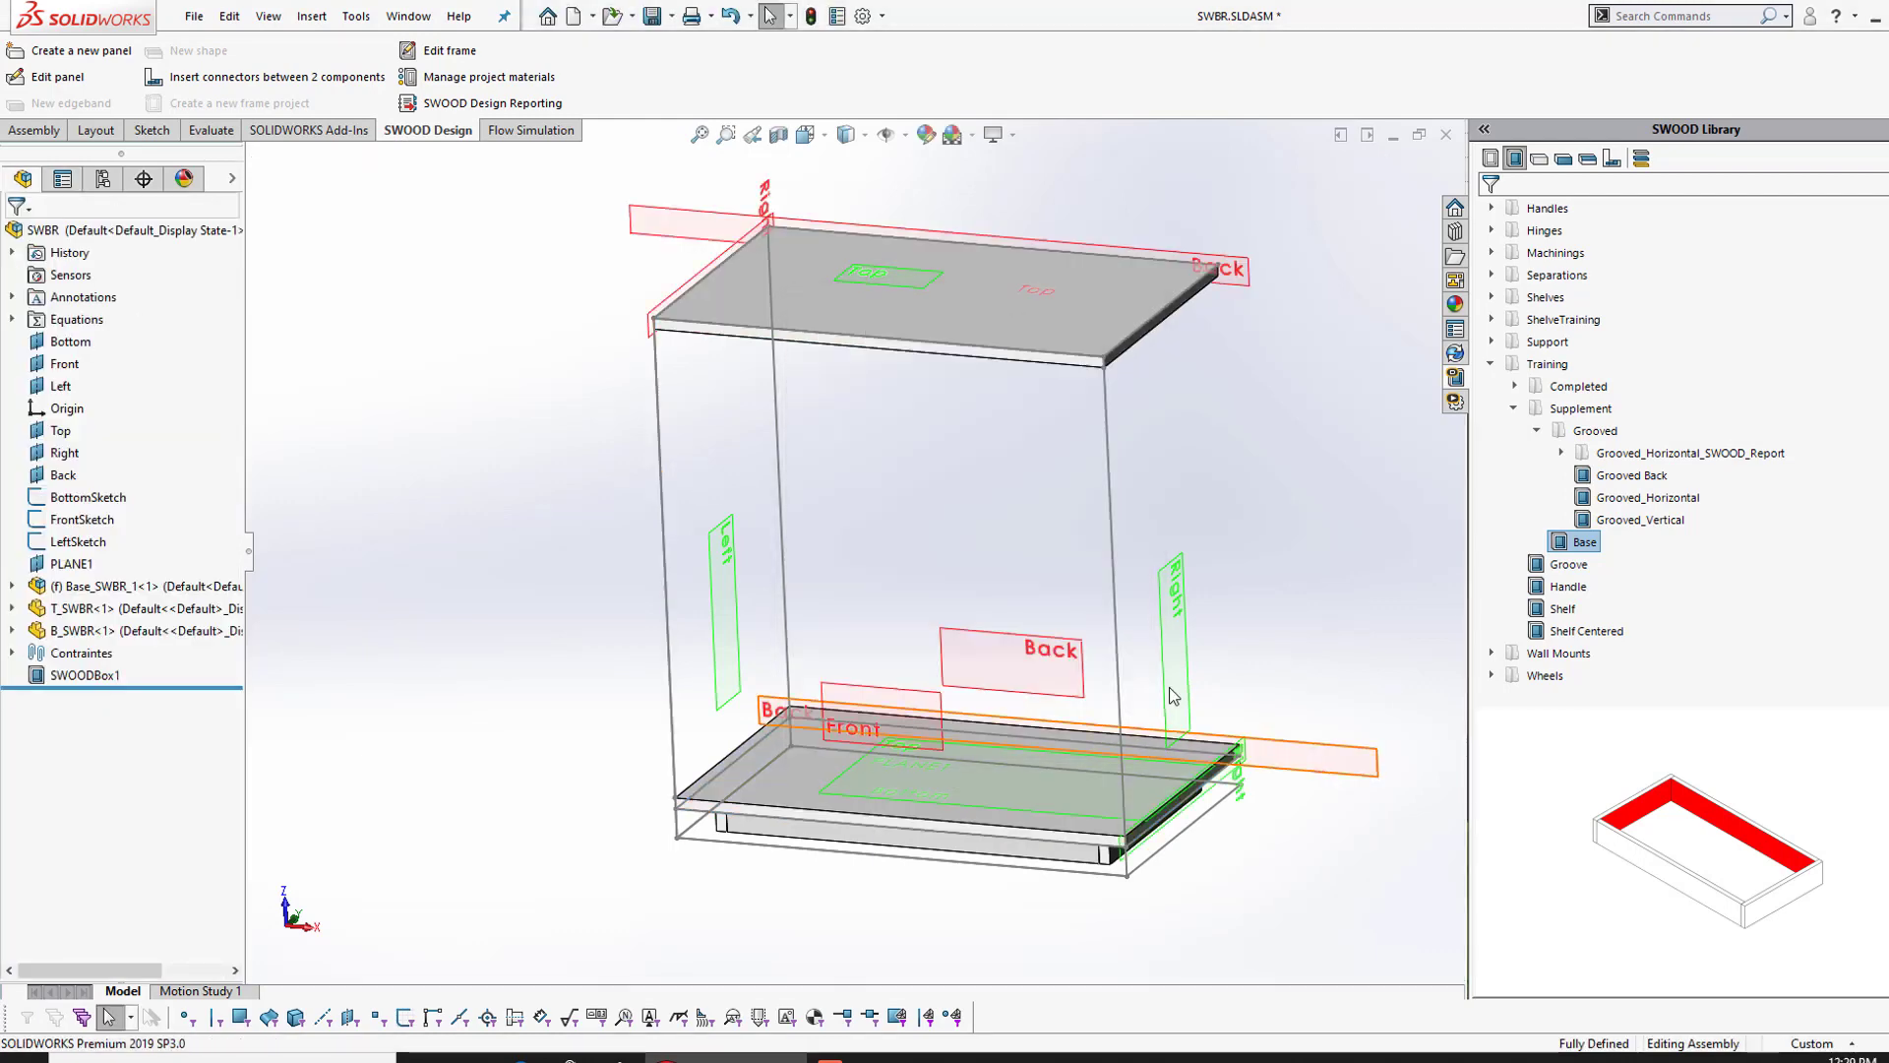
# Step: Insert a Grooved_Vertical SWOODBox spanning 812 mm between the top and bottom panels
pyautogui.scroll(-5, 1013, 662)
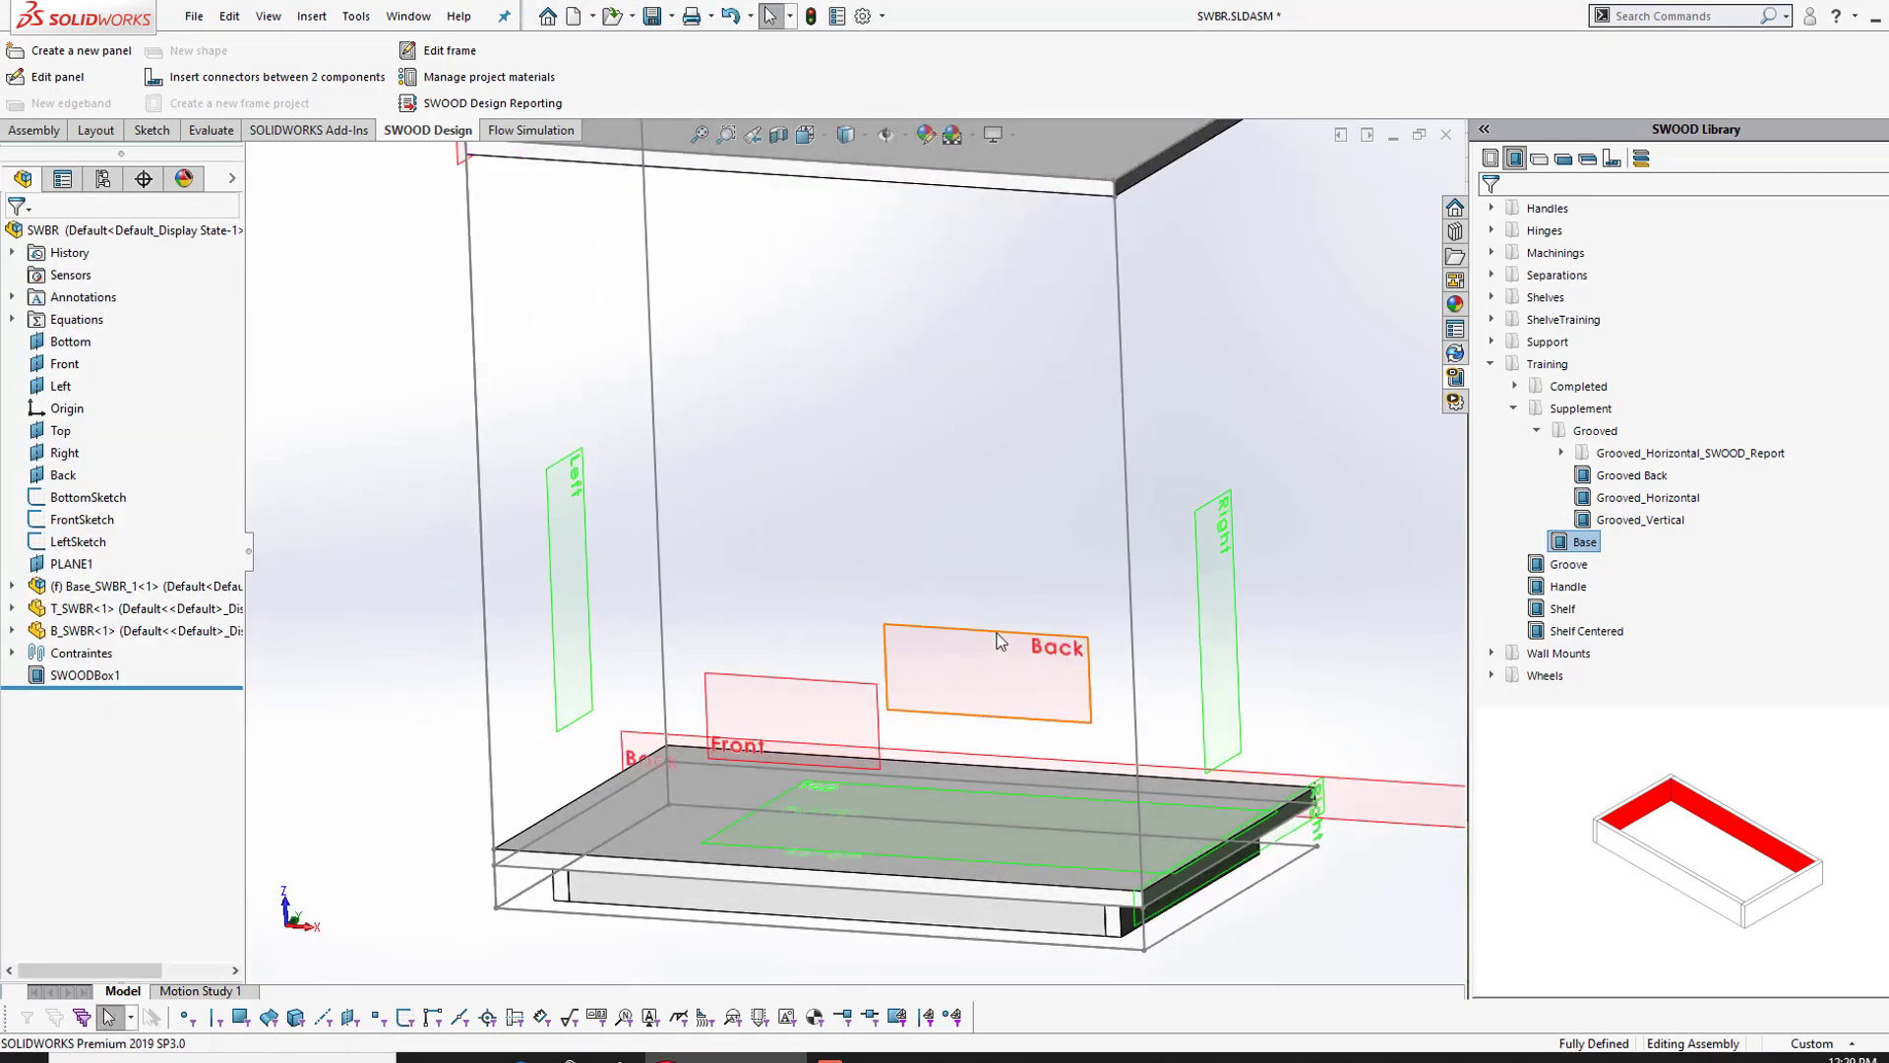
pyautogui.scroll(5, 935, 531)
pyautogui.rightClick(1639, 519)
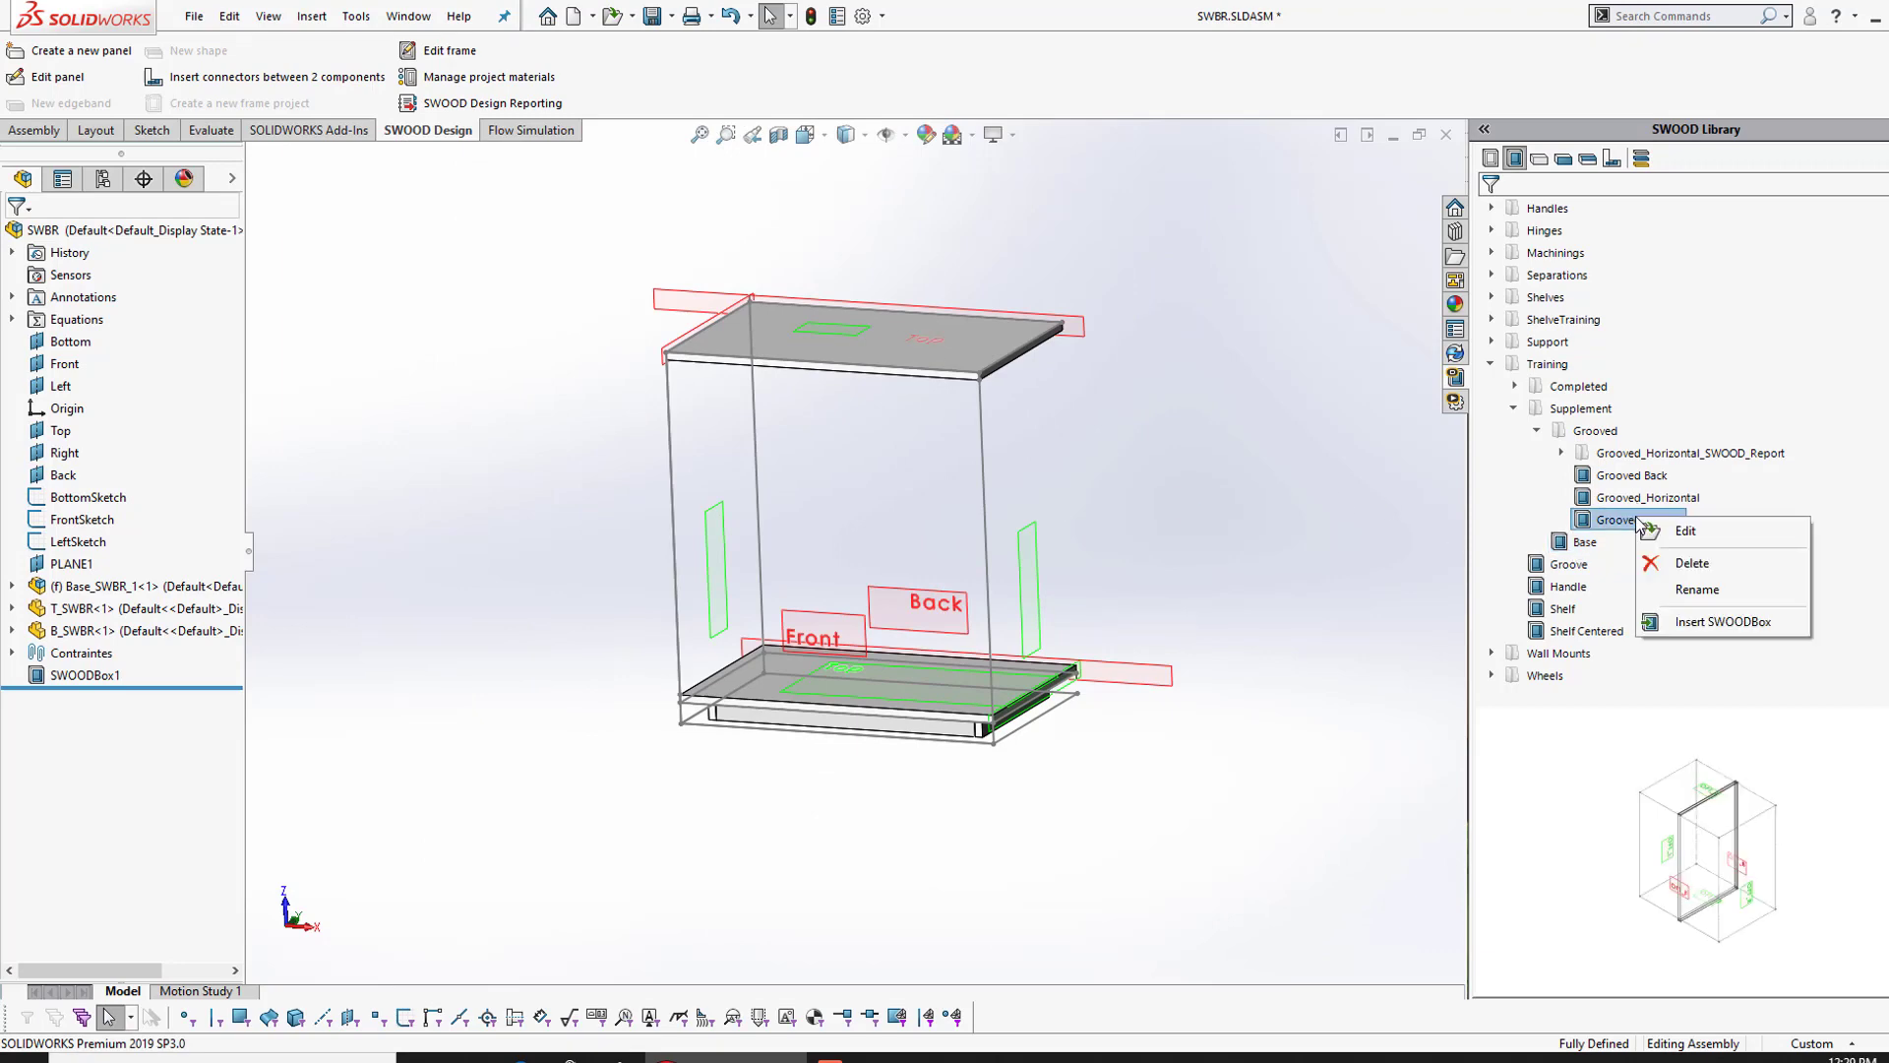
pyautogui.click(1689, 623)
pyautogui.scroll(-4, 761, 386)
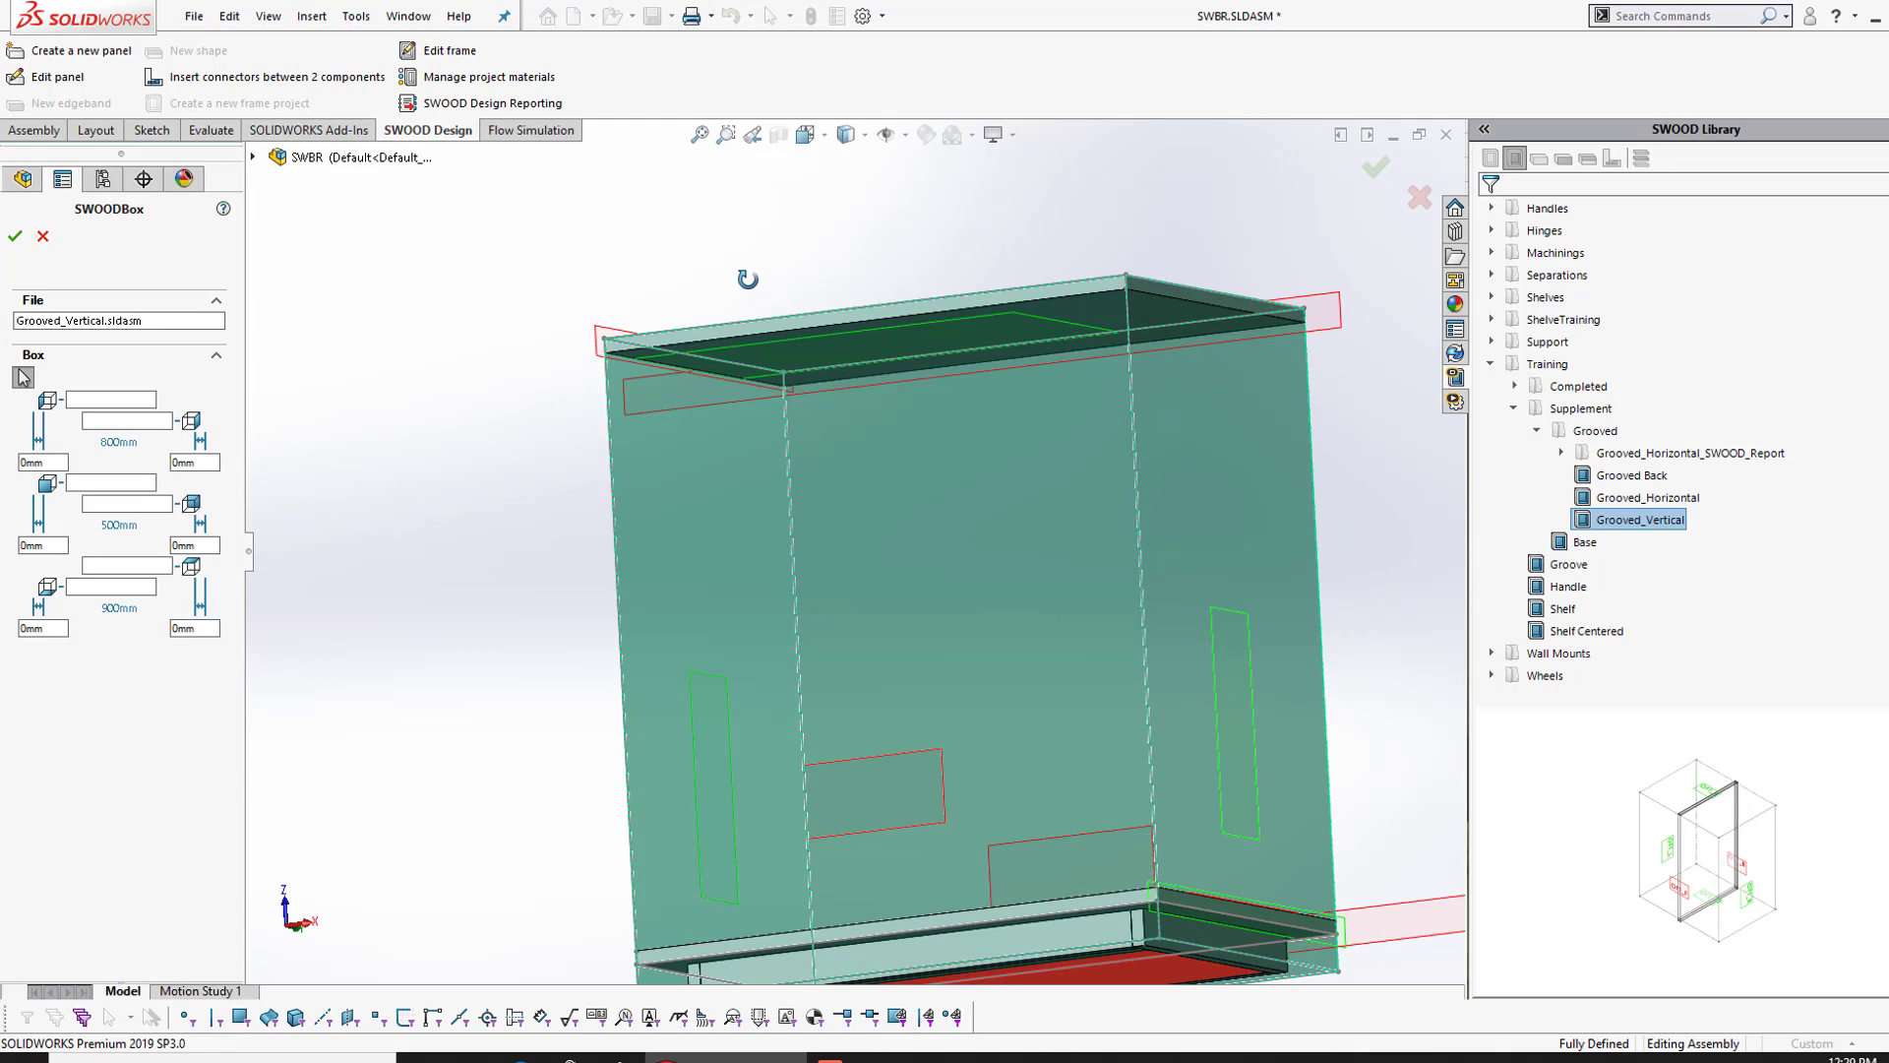
pyautogui.click(760, 336)
pyautogui.moveTo(868, 486); pyautogui.dragTo(935, 527, button='middle')
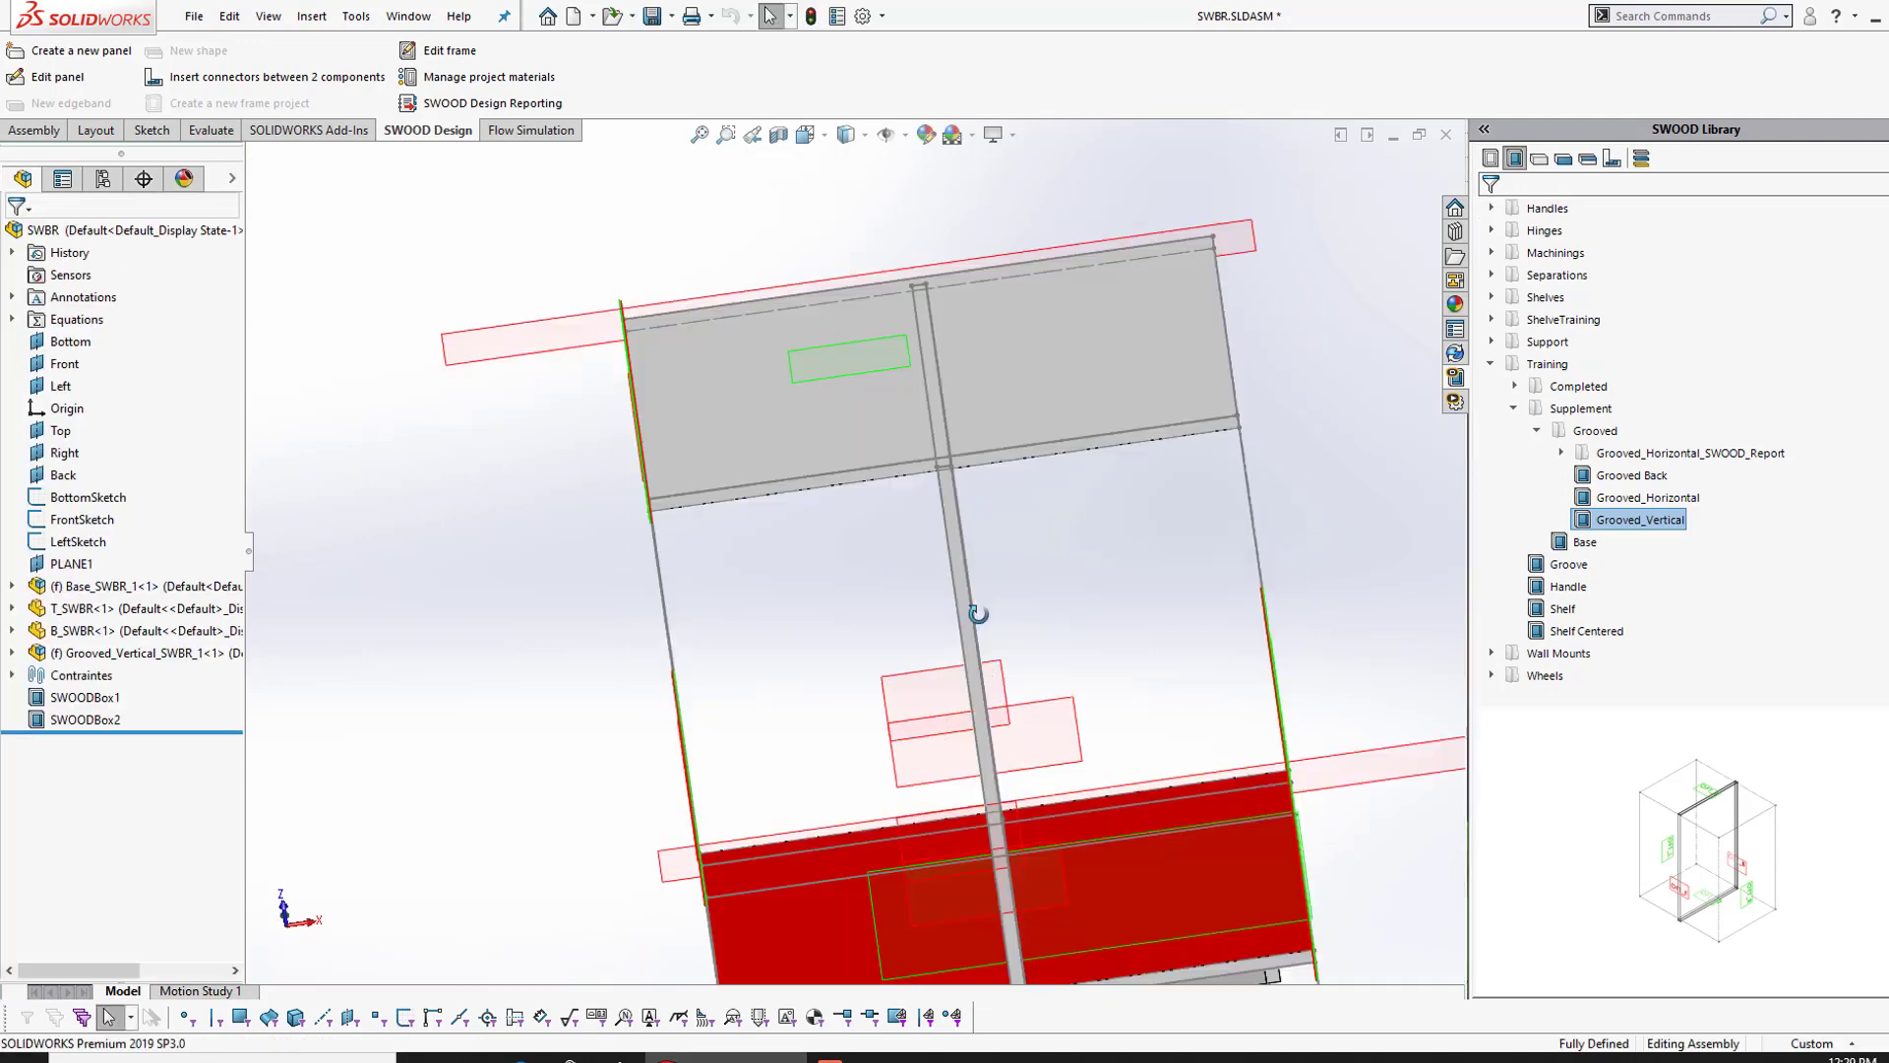
pyautogui.scroll(-5, 751, 431)
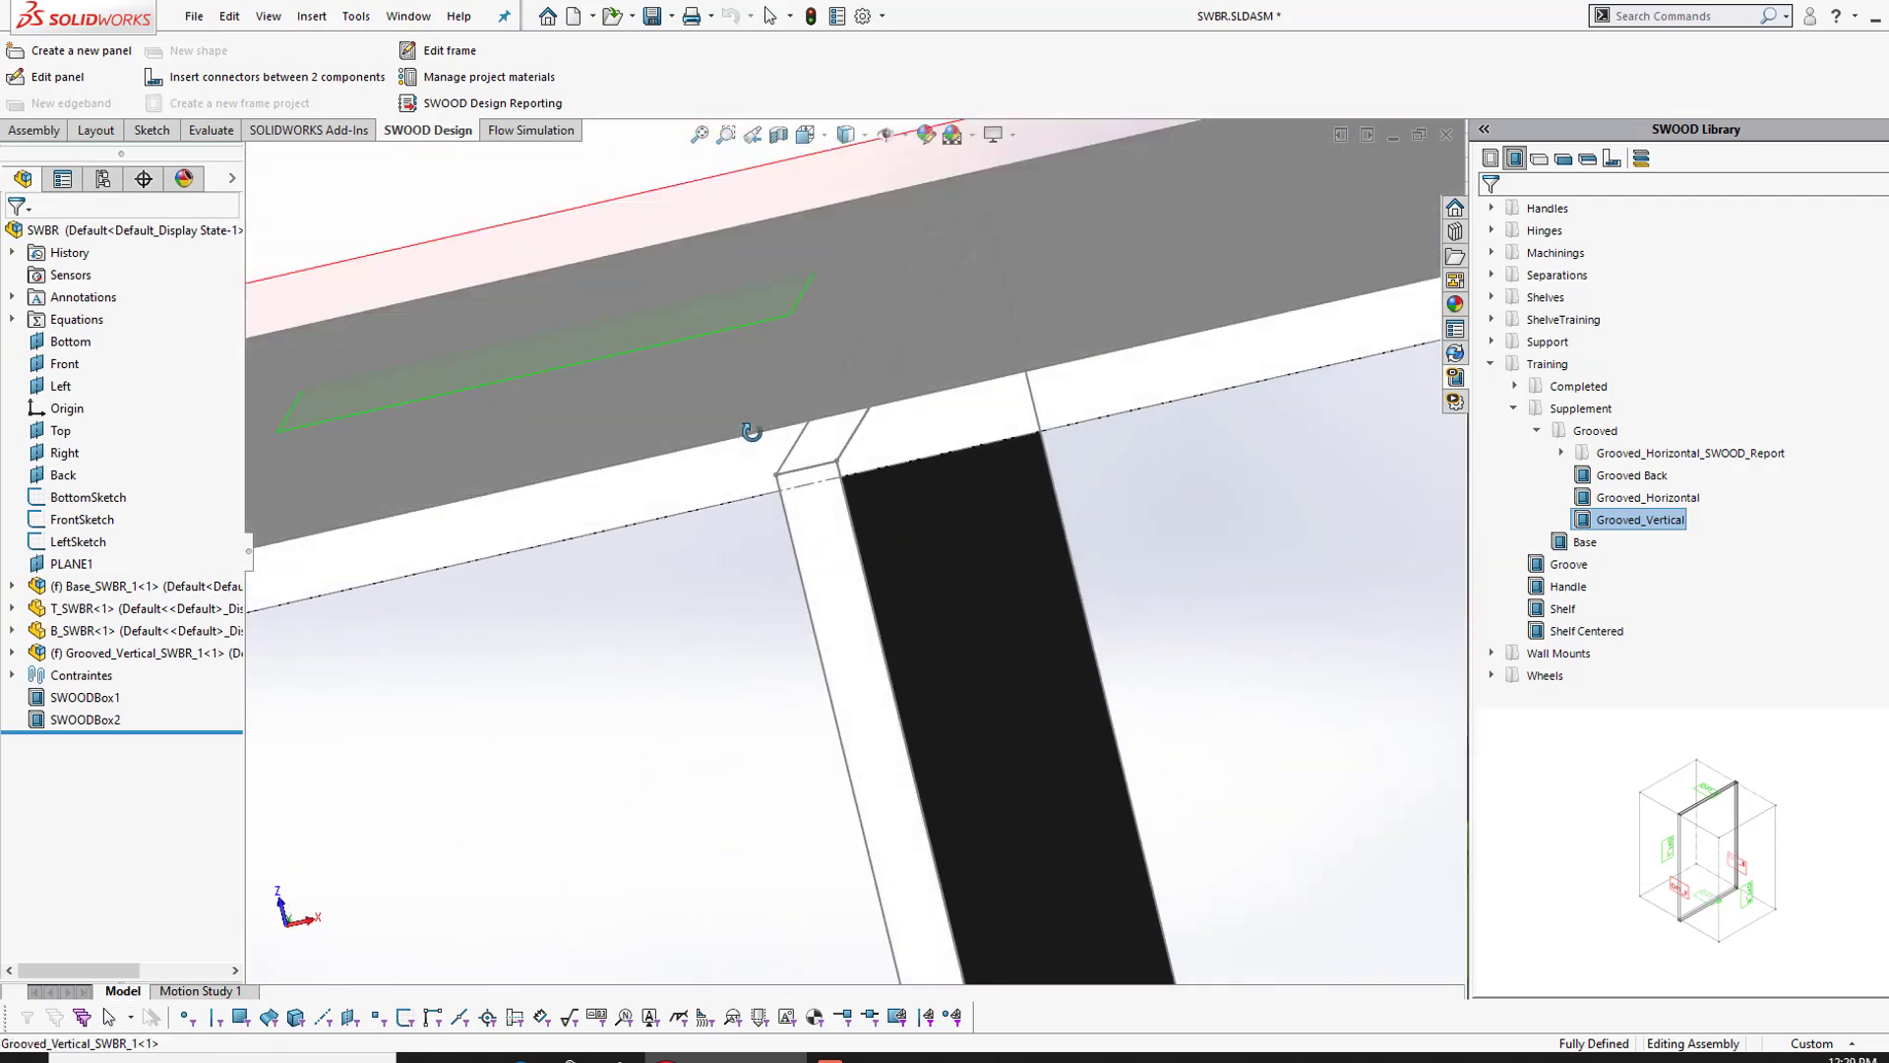
pyautogui.scroll(-5, 802, 475)
pyautogui.scroll(-1, 751, 481)
pyautogui.moveTo(751, 481); pyautogui.dragTo(730, 476, button='middle')
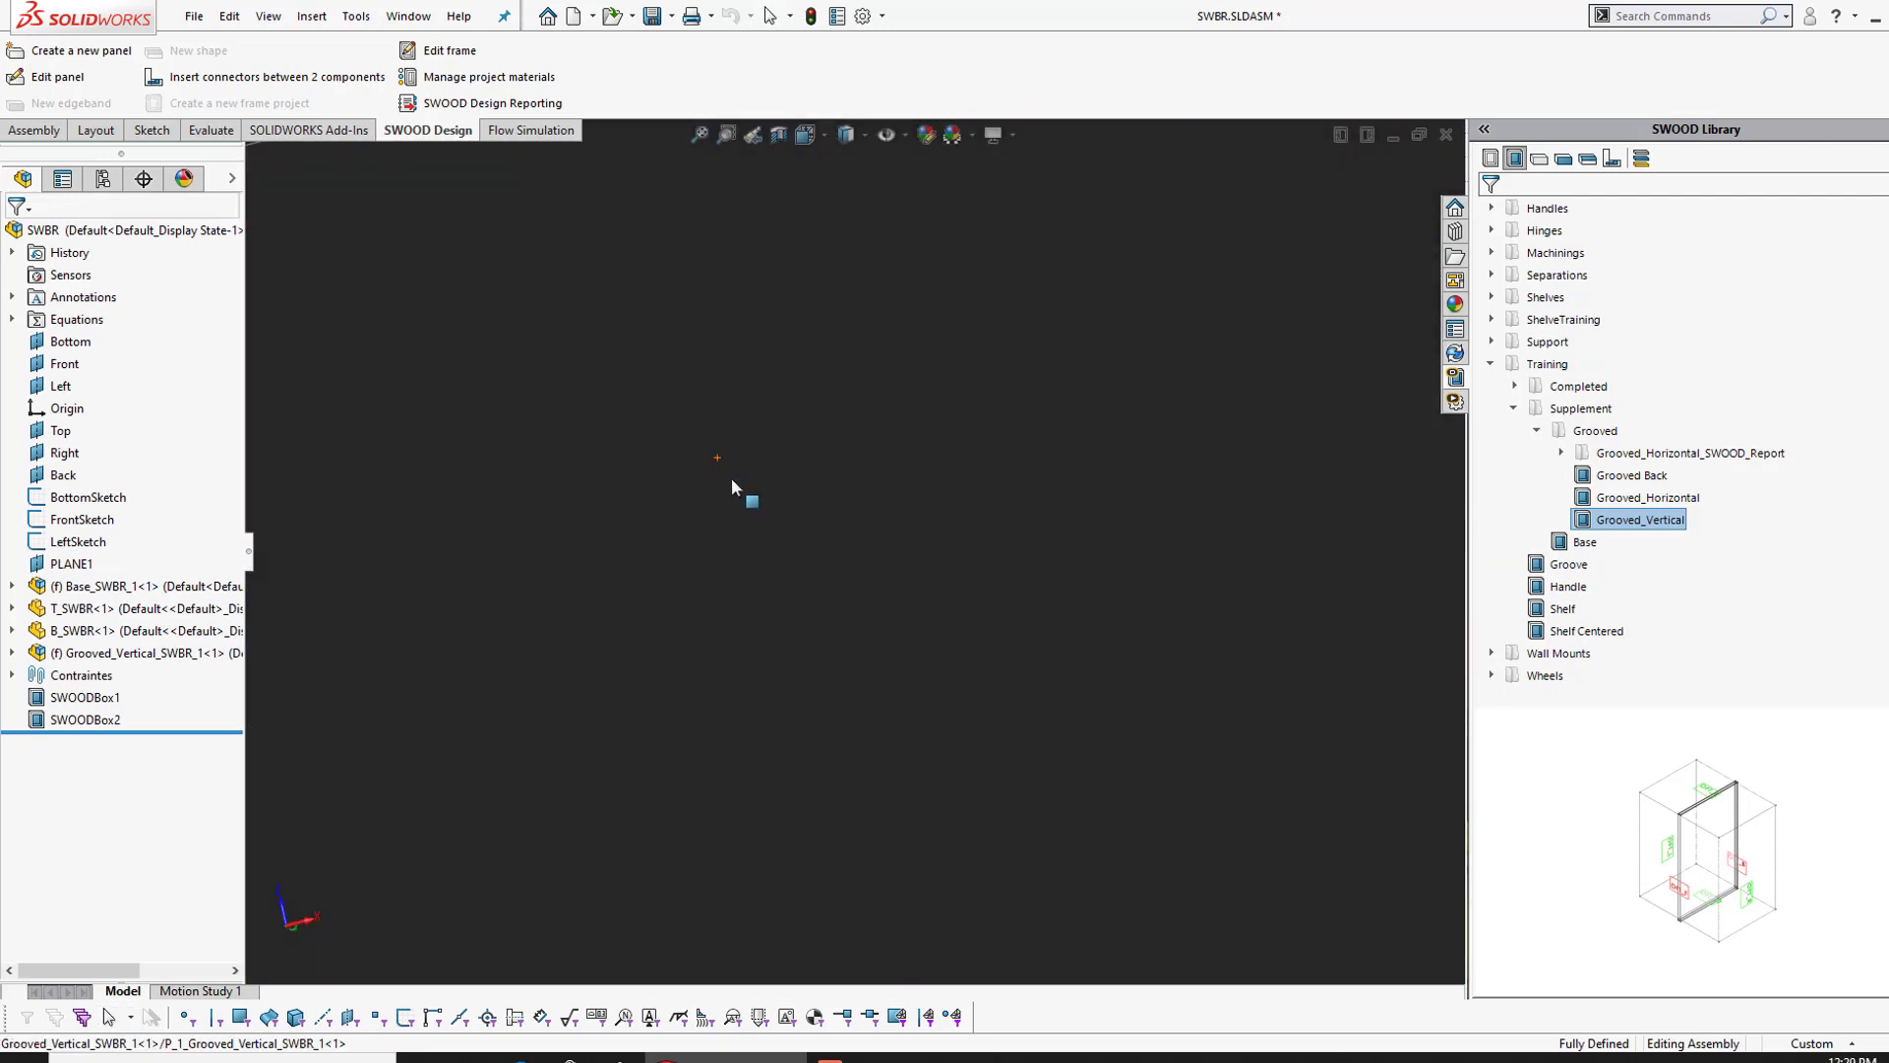
pyautogui.scroll(4, 730, 477)
pyautogui.scroll(6, 797, 534)
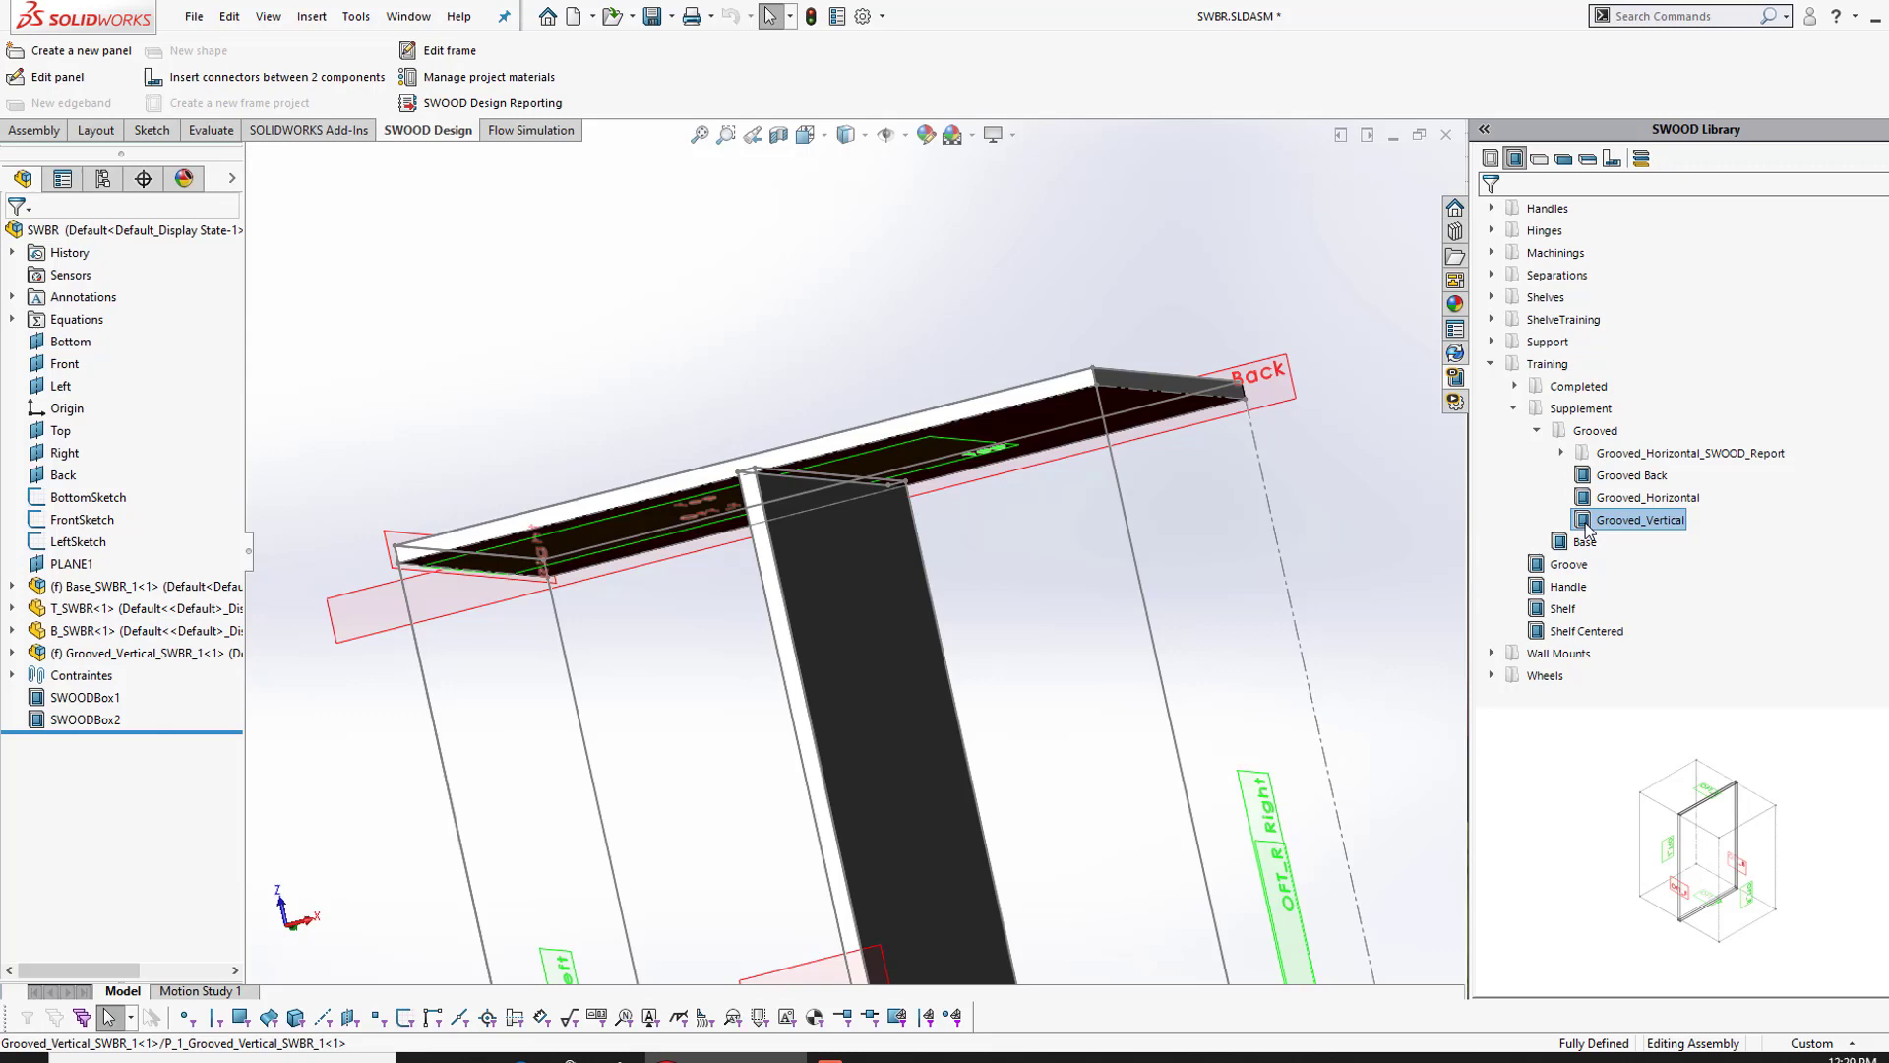
# Step: Insert a second Grooved_Vertical box bounded by the first partition, spanning 812 mm
pyautogui.rightClick(1628, 531)
pyautogui.click(1703, 631)
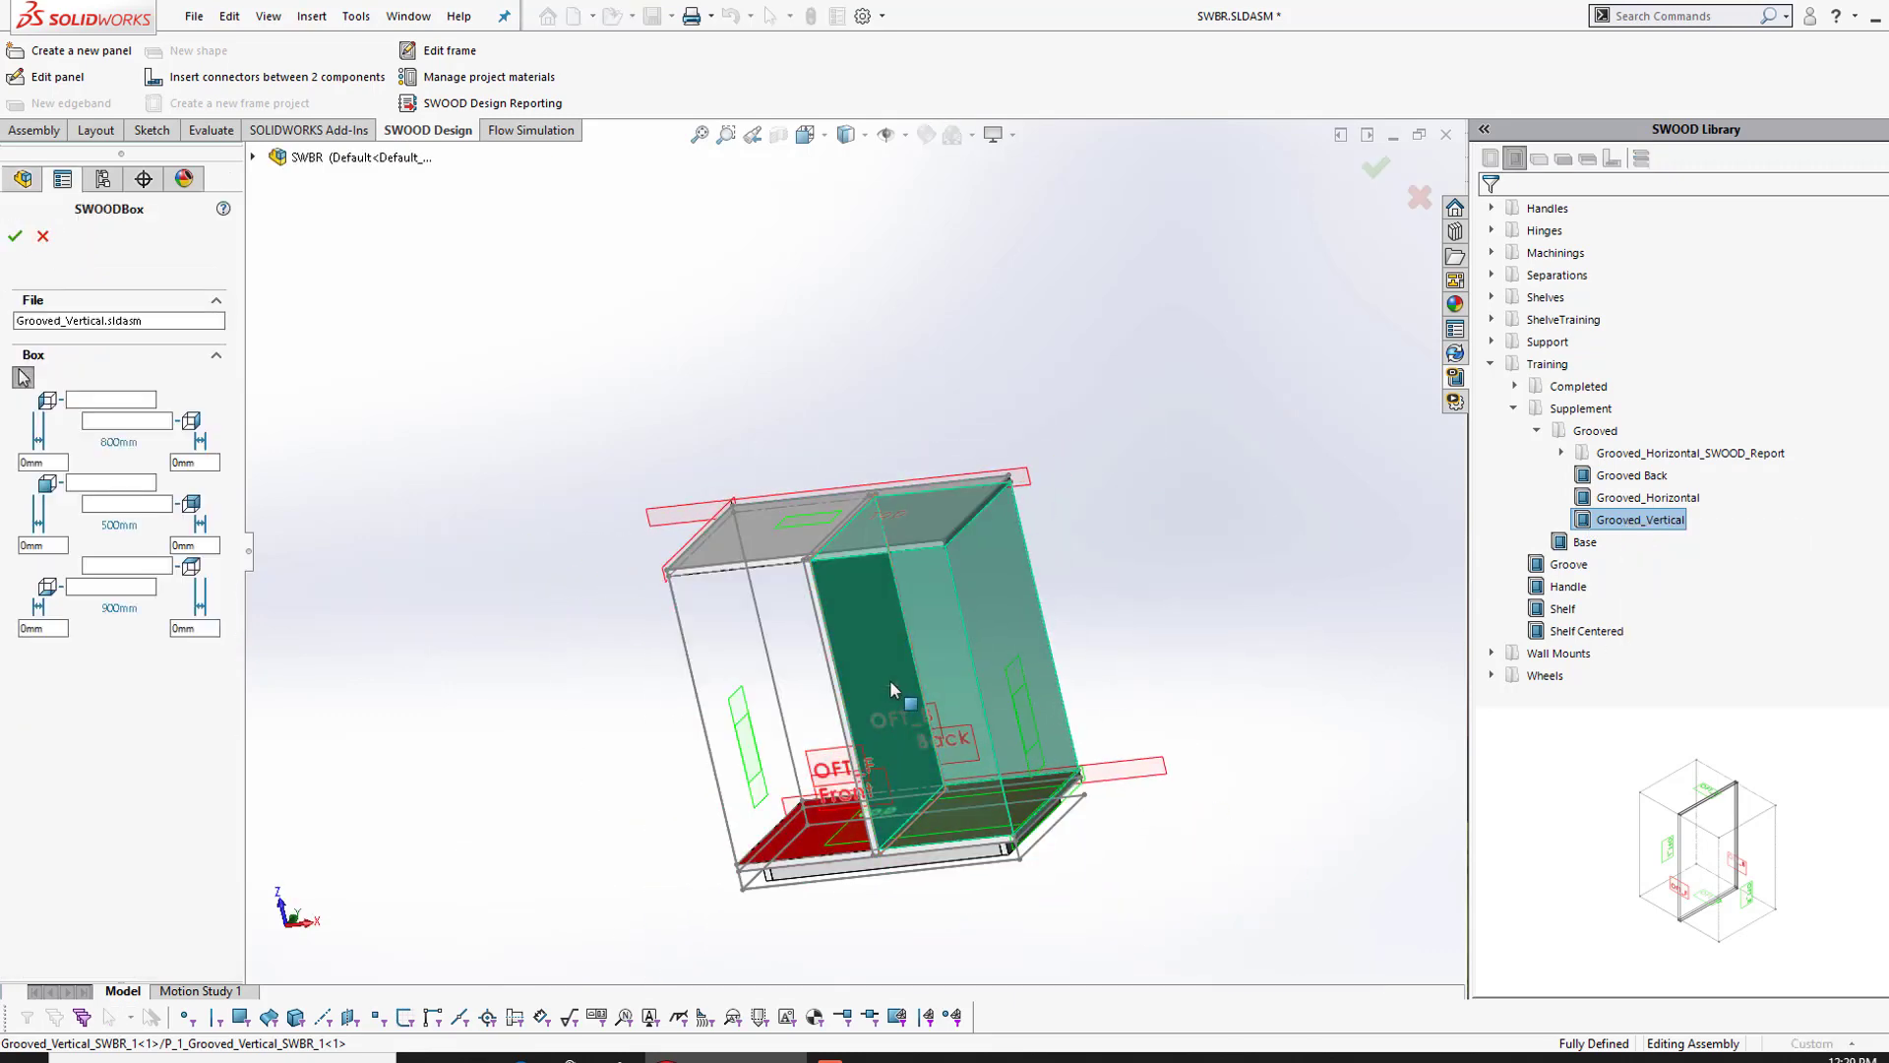
pyautogui.click(883, 724)
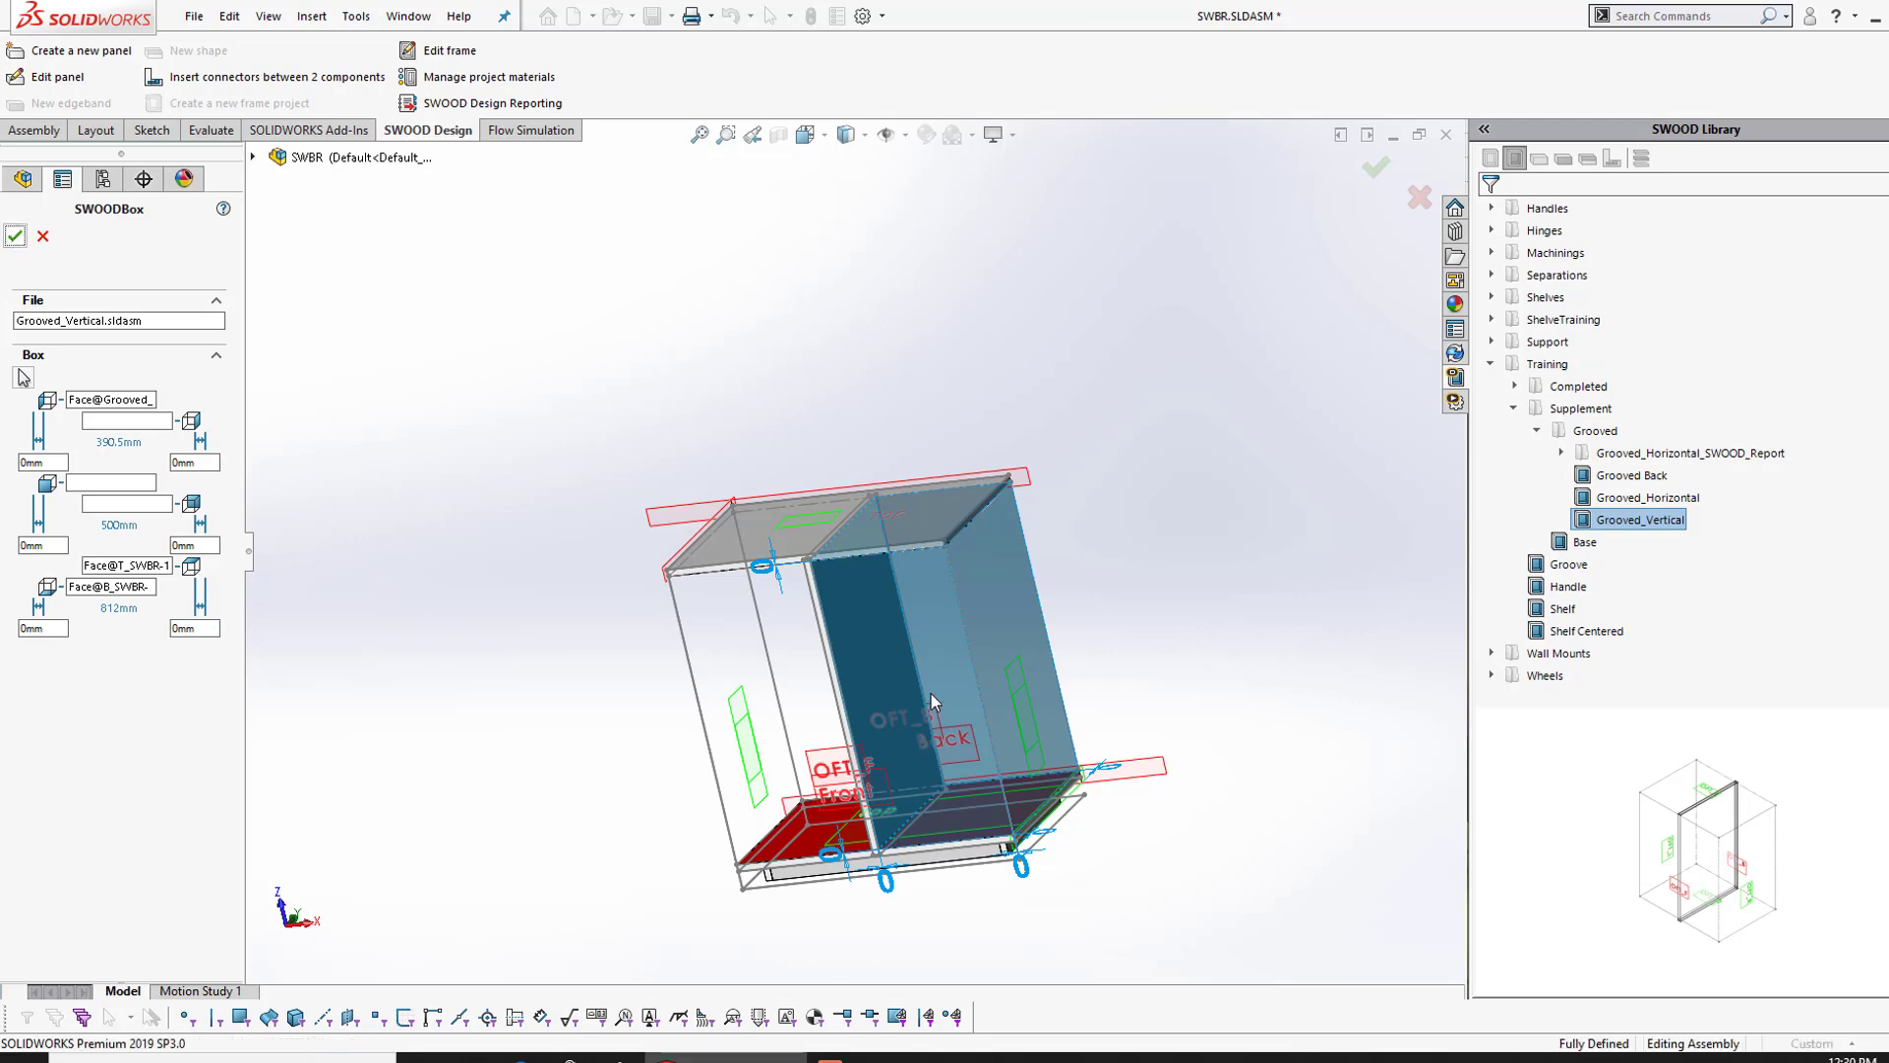
pyautogui.scroll(-2, 915, 679)
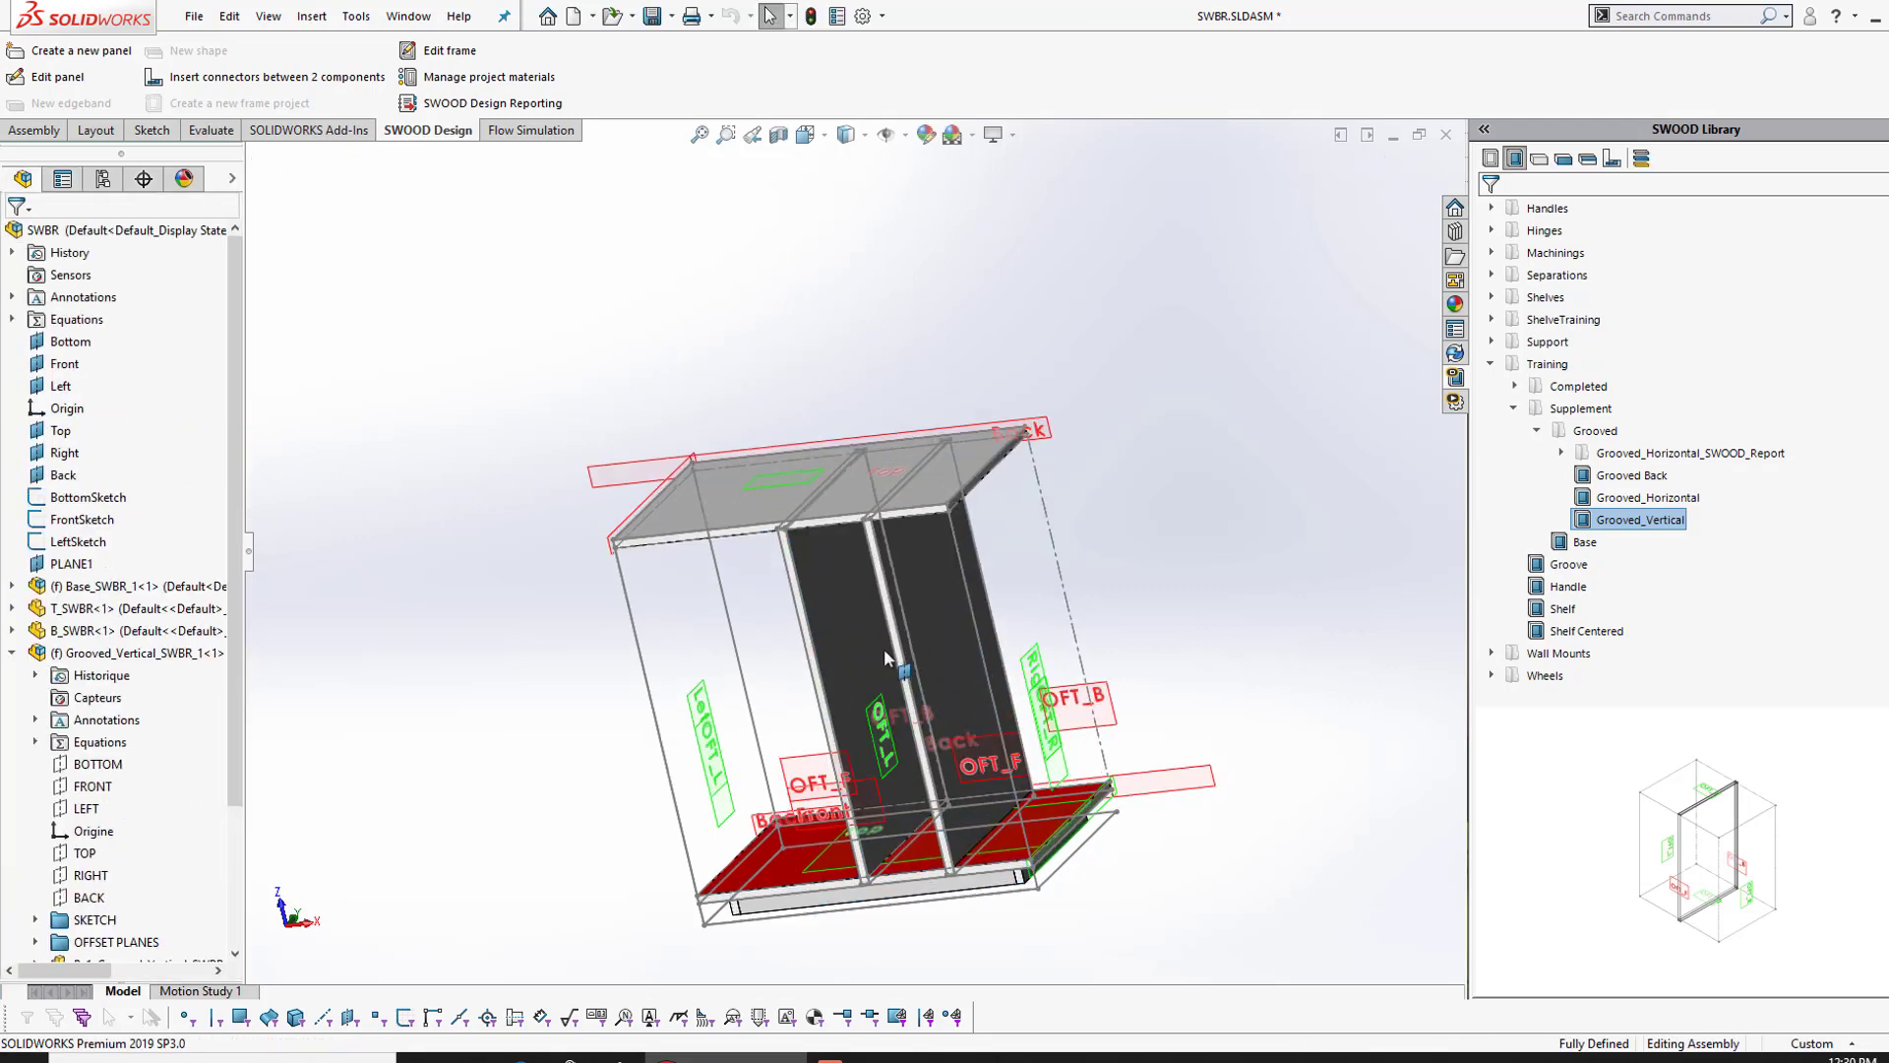
pyautogui.scroll(-4, 795, 551)
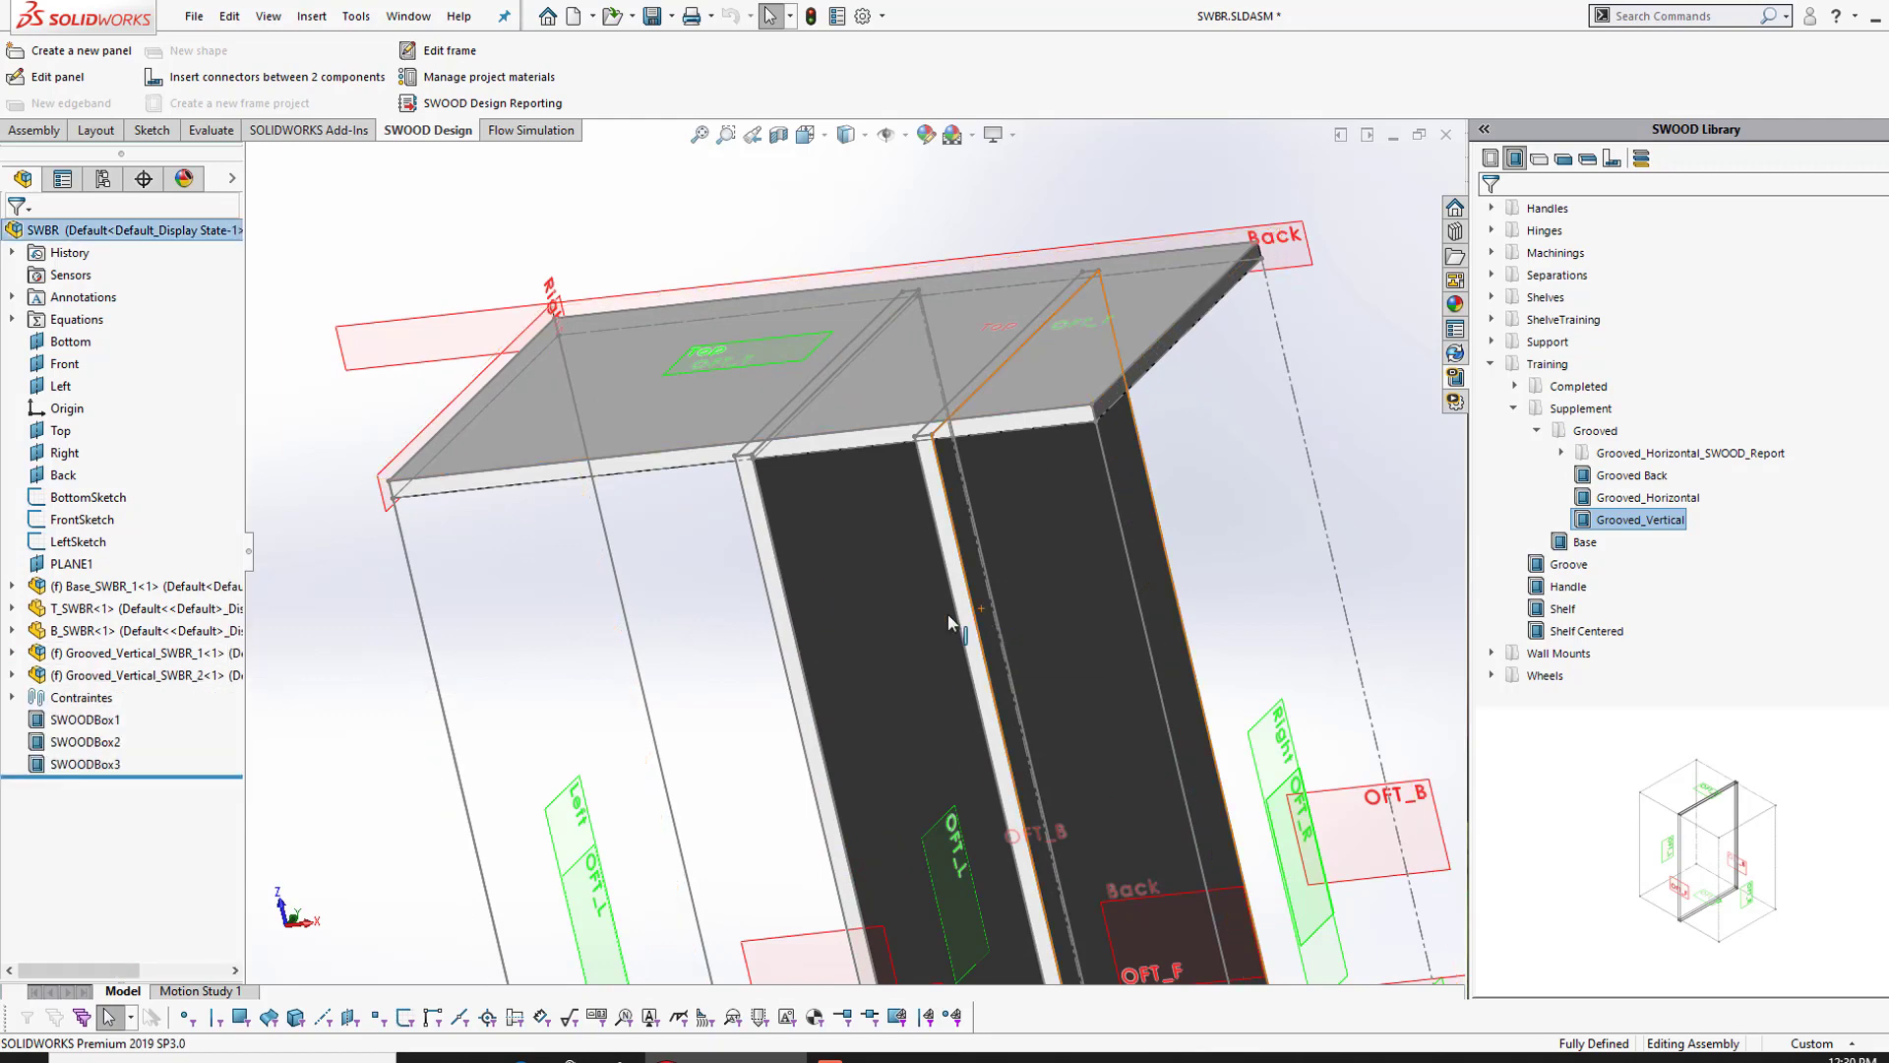
# Step: Edit SWOODBox3 and expand its Rotation options, inspecting the partition's groove
pyautogui.rightClick(98, 763)
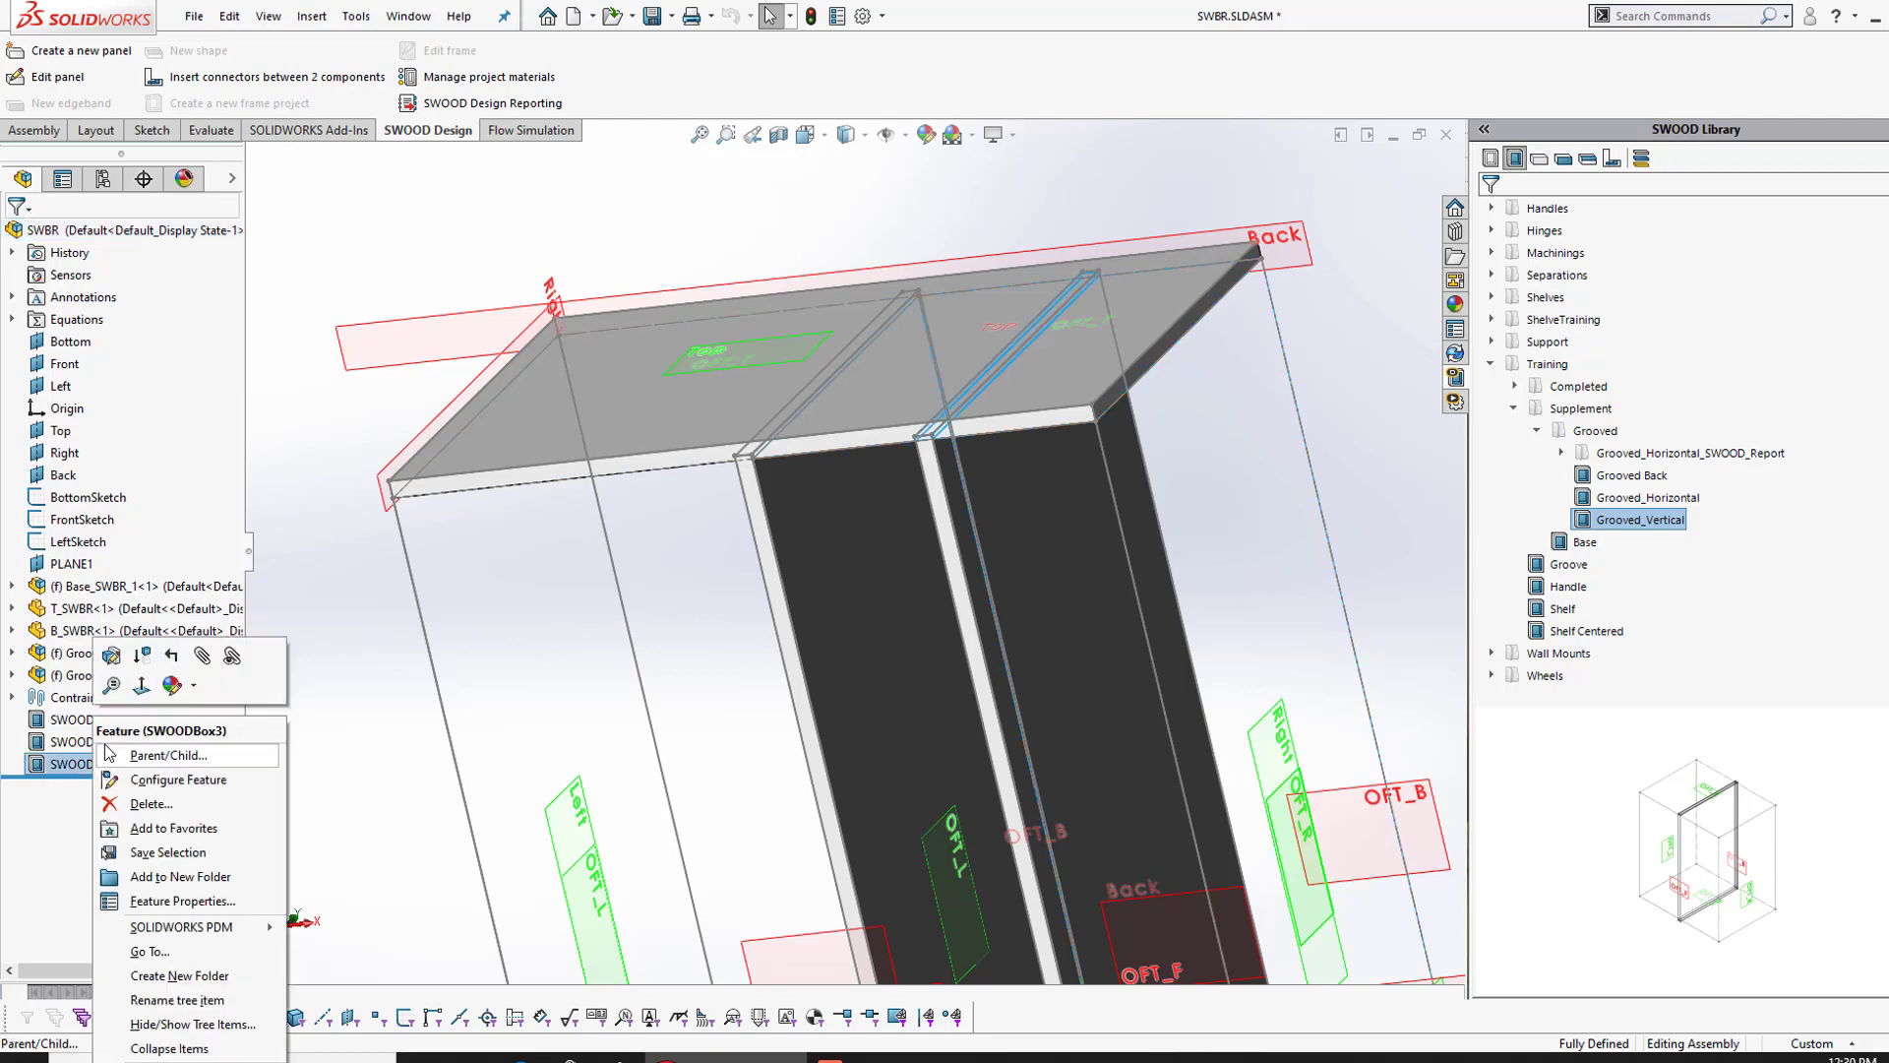
pyautogui.click(112, 656)
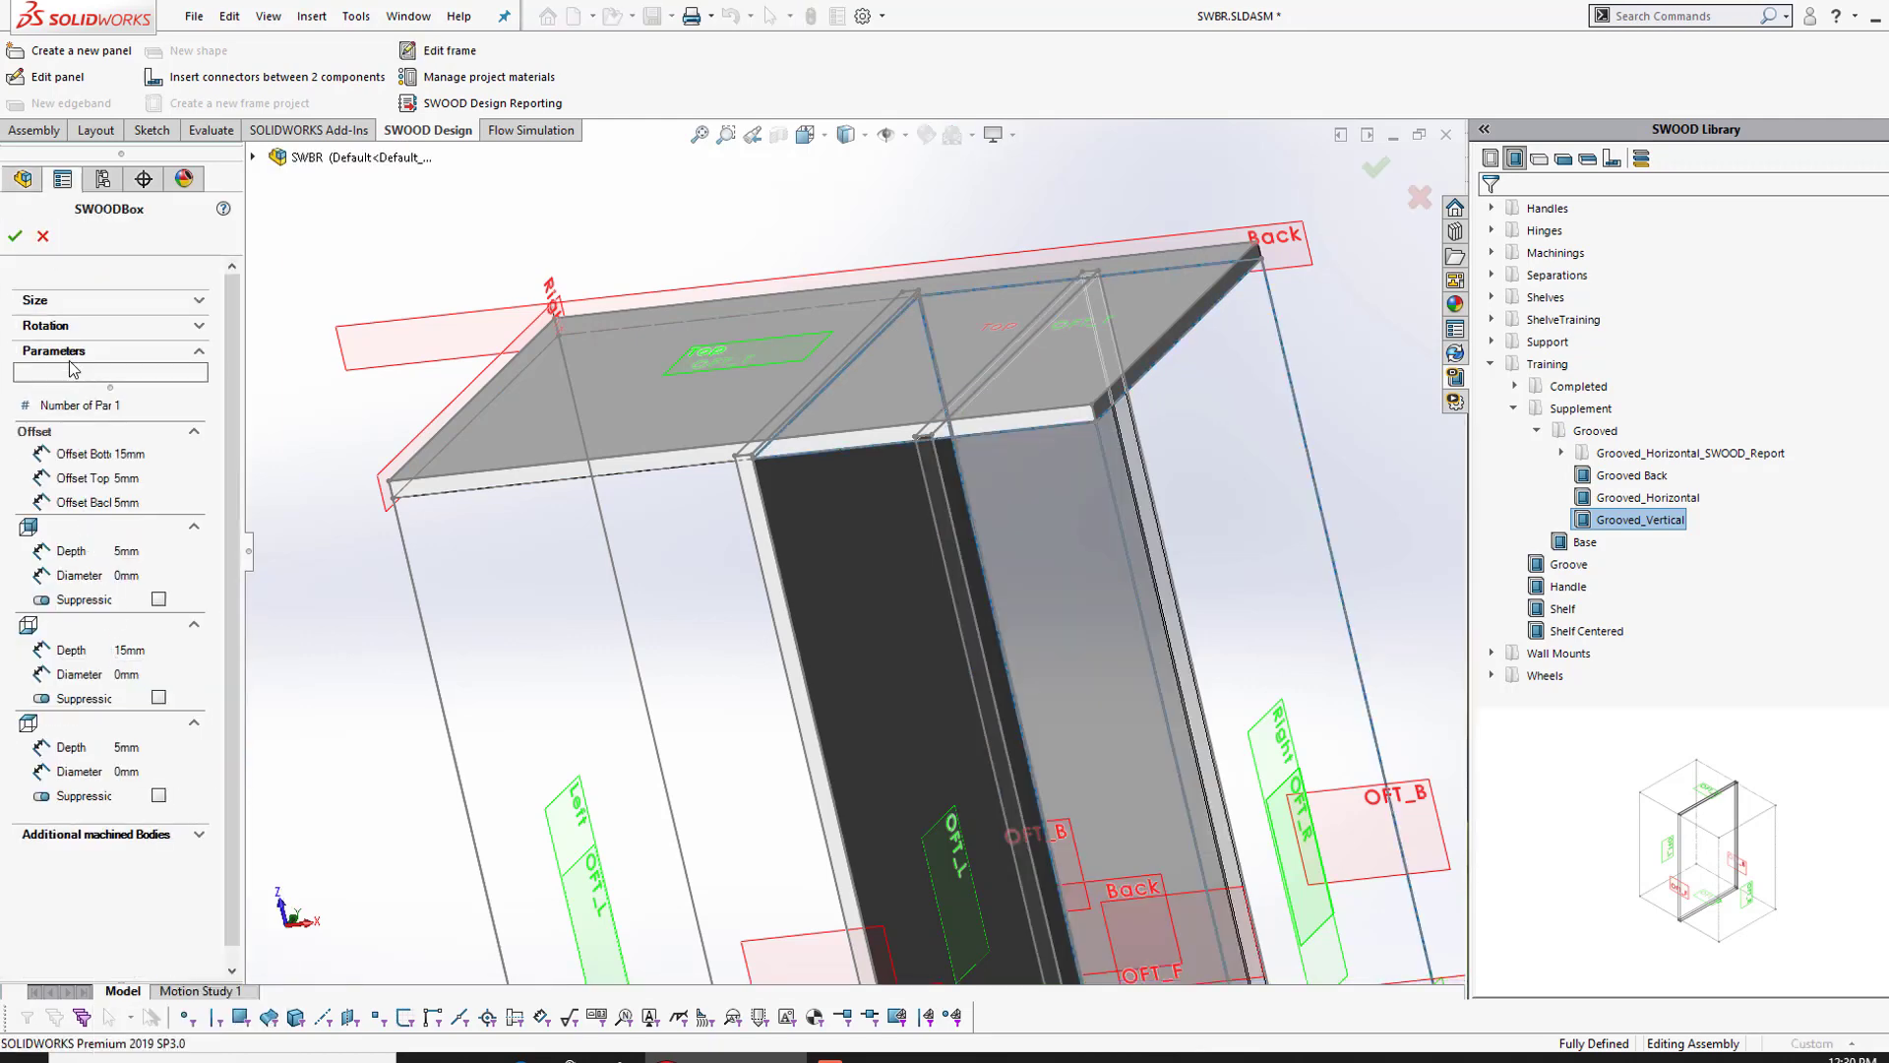
pyautogui.click(72, 326)
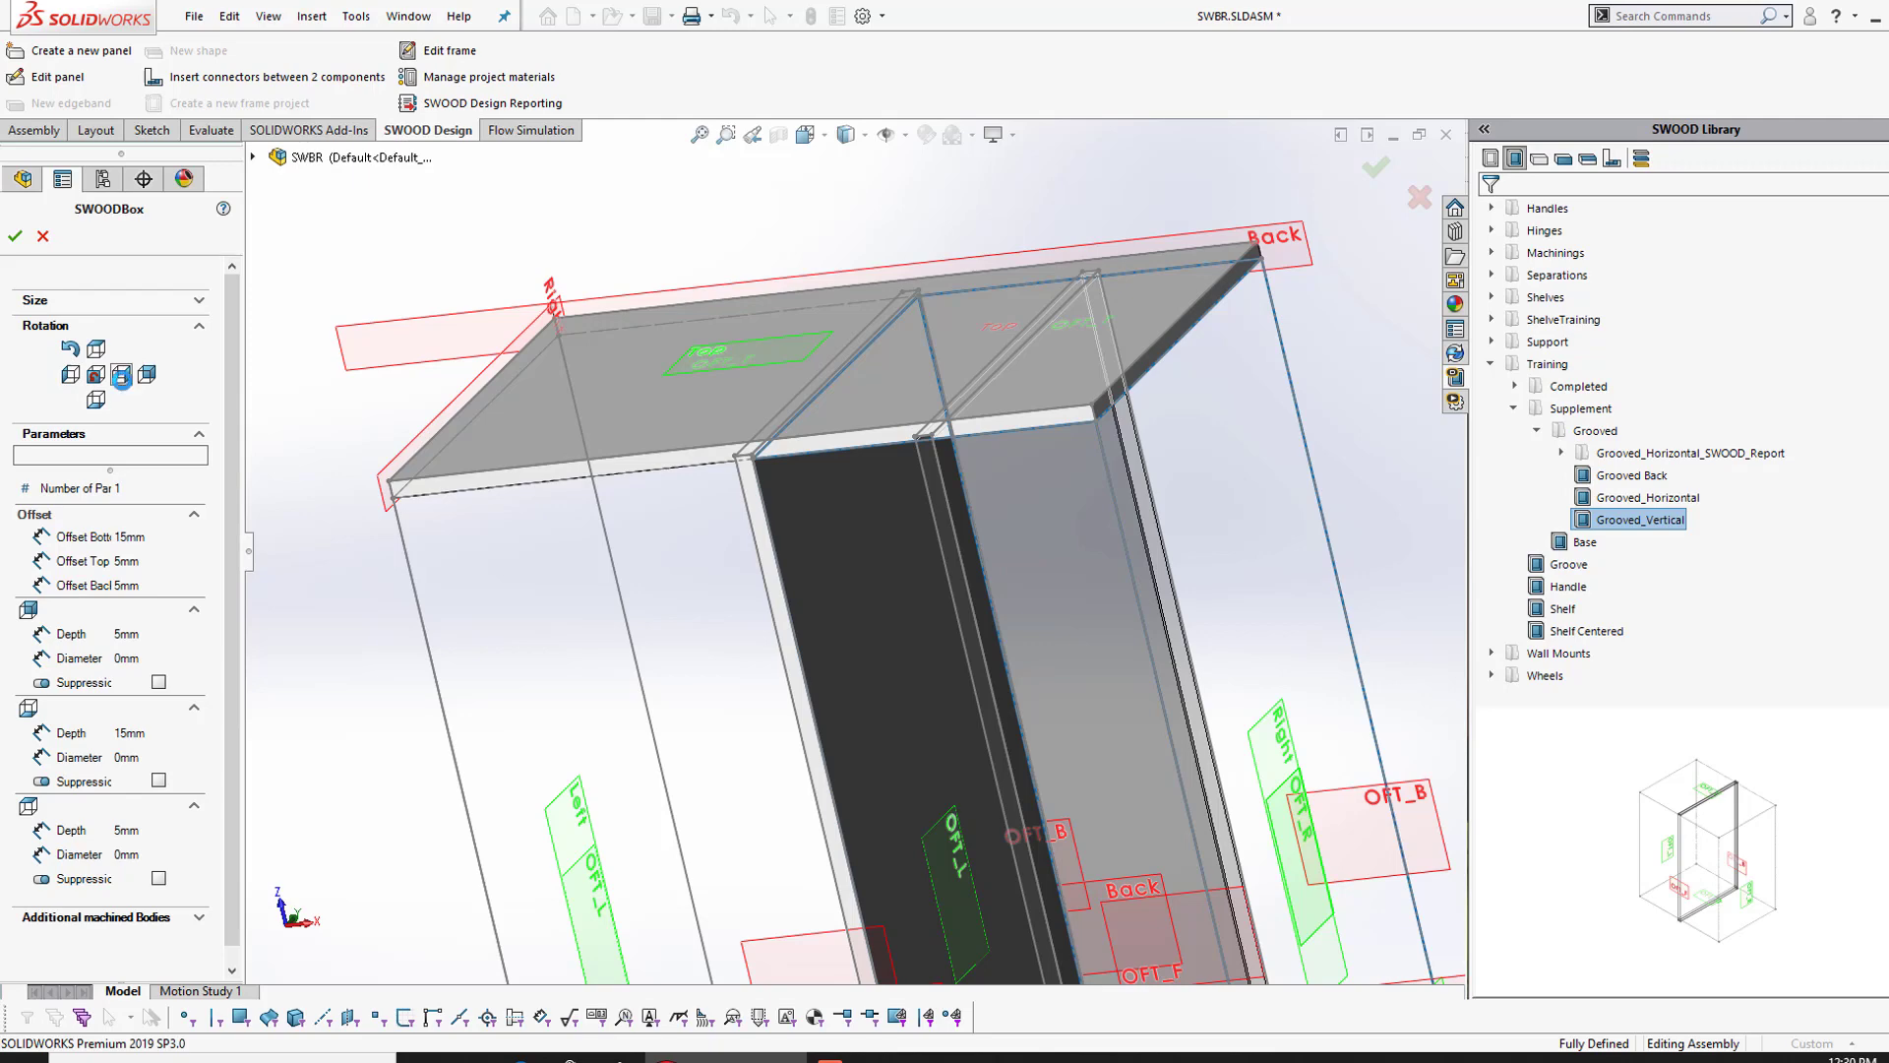
pyautogui.scroll(-10, 1016, 328)
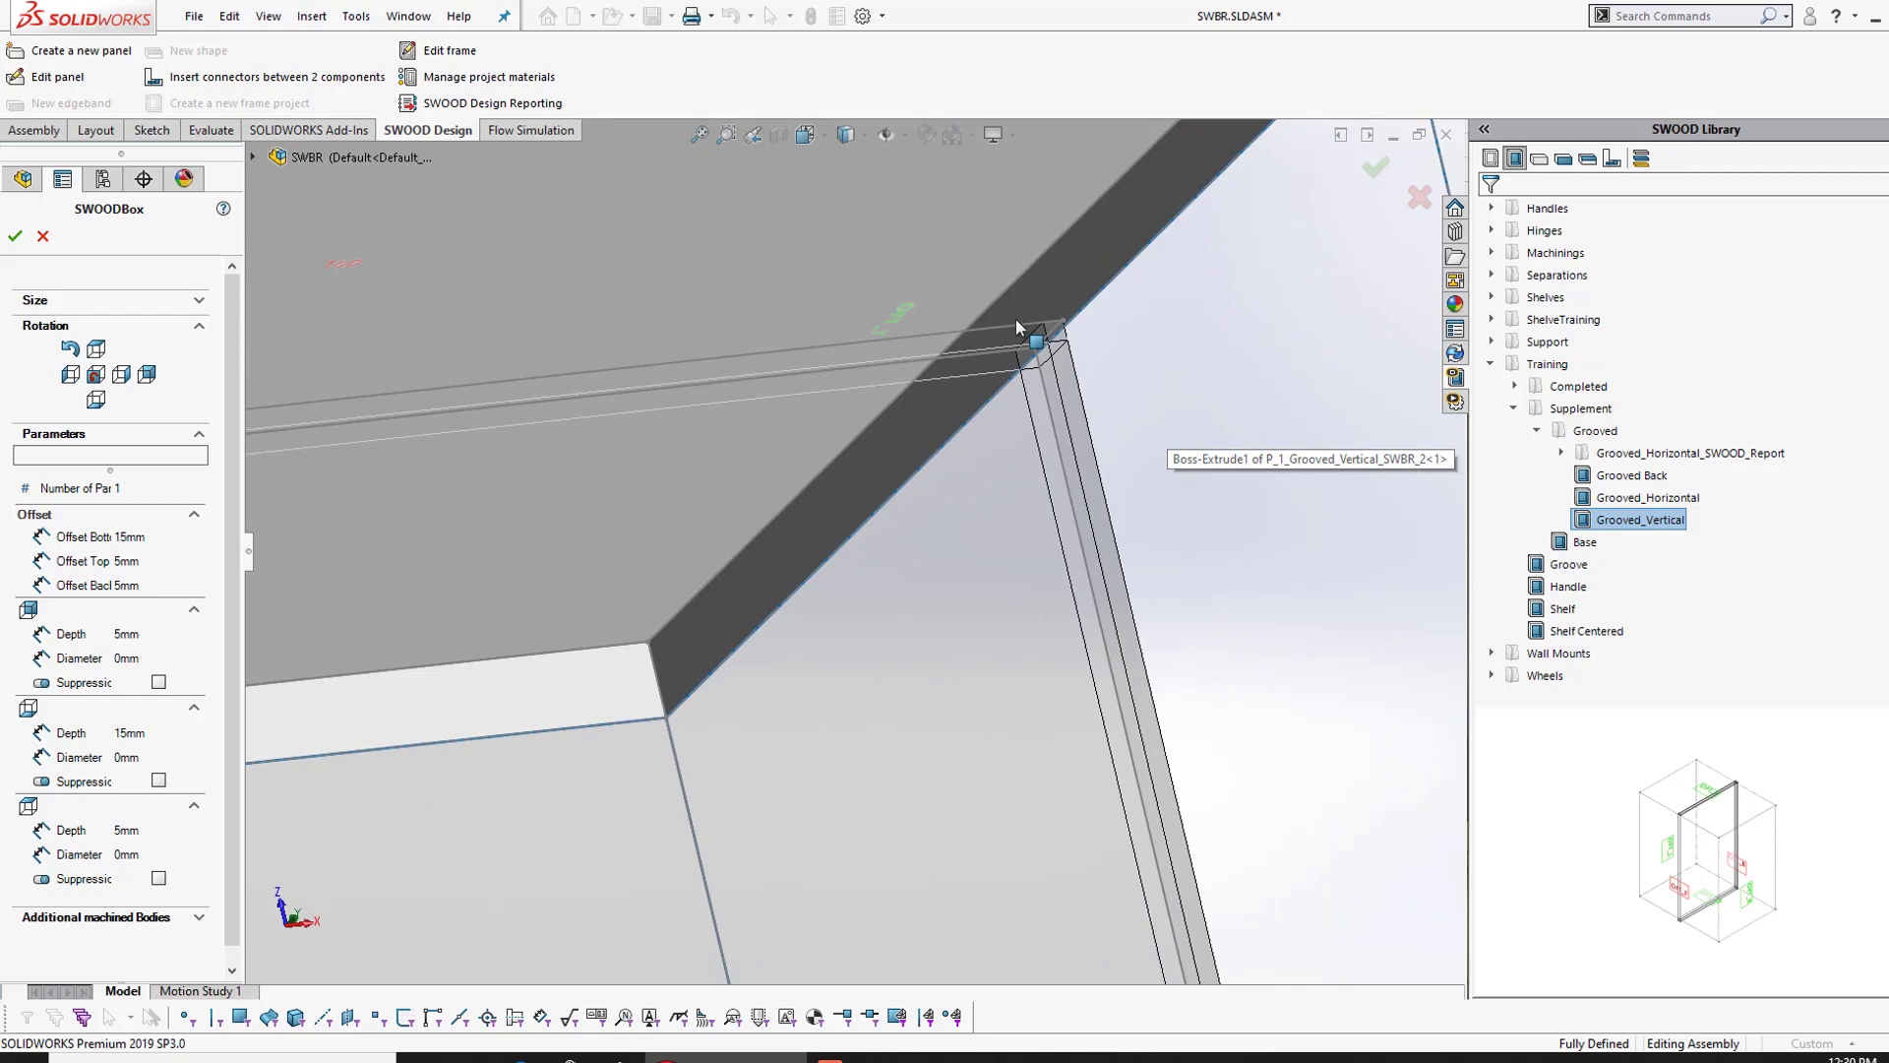
pyautogui.moveTo(1020, 327)
pyautogui.mouseDown(button='middle')
pyautogui.moveTo(1071, 322)
pyautogui.moveTo(1050, 339)
pyautogui.mouseUp(button='middle')
pyautogui.scroll(-3, 989, 387)
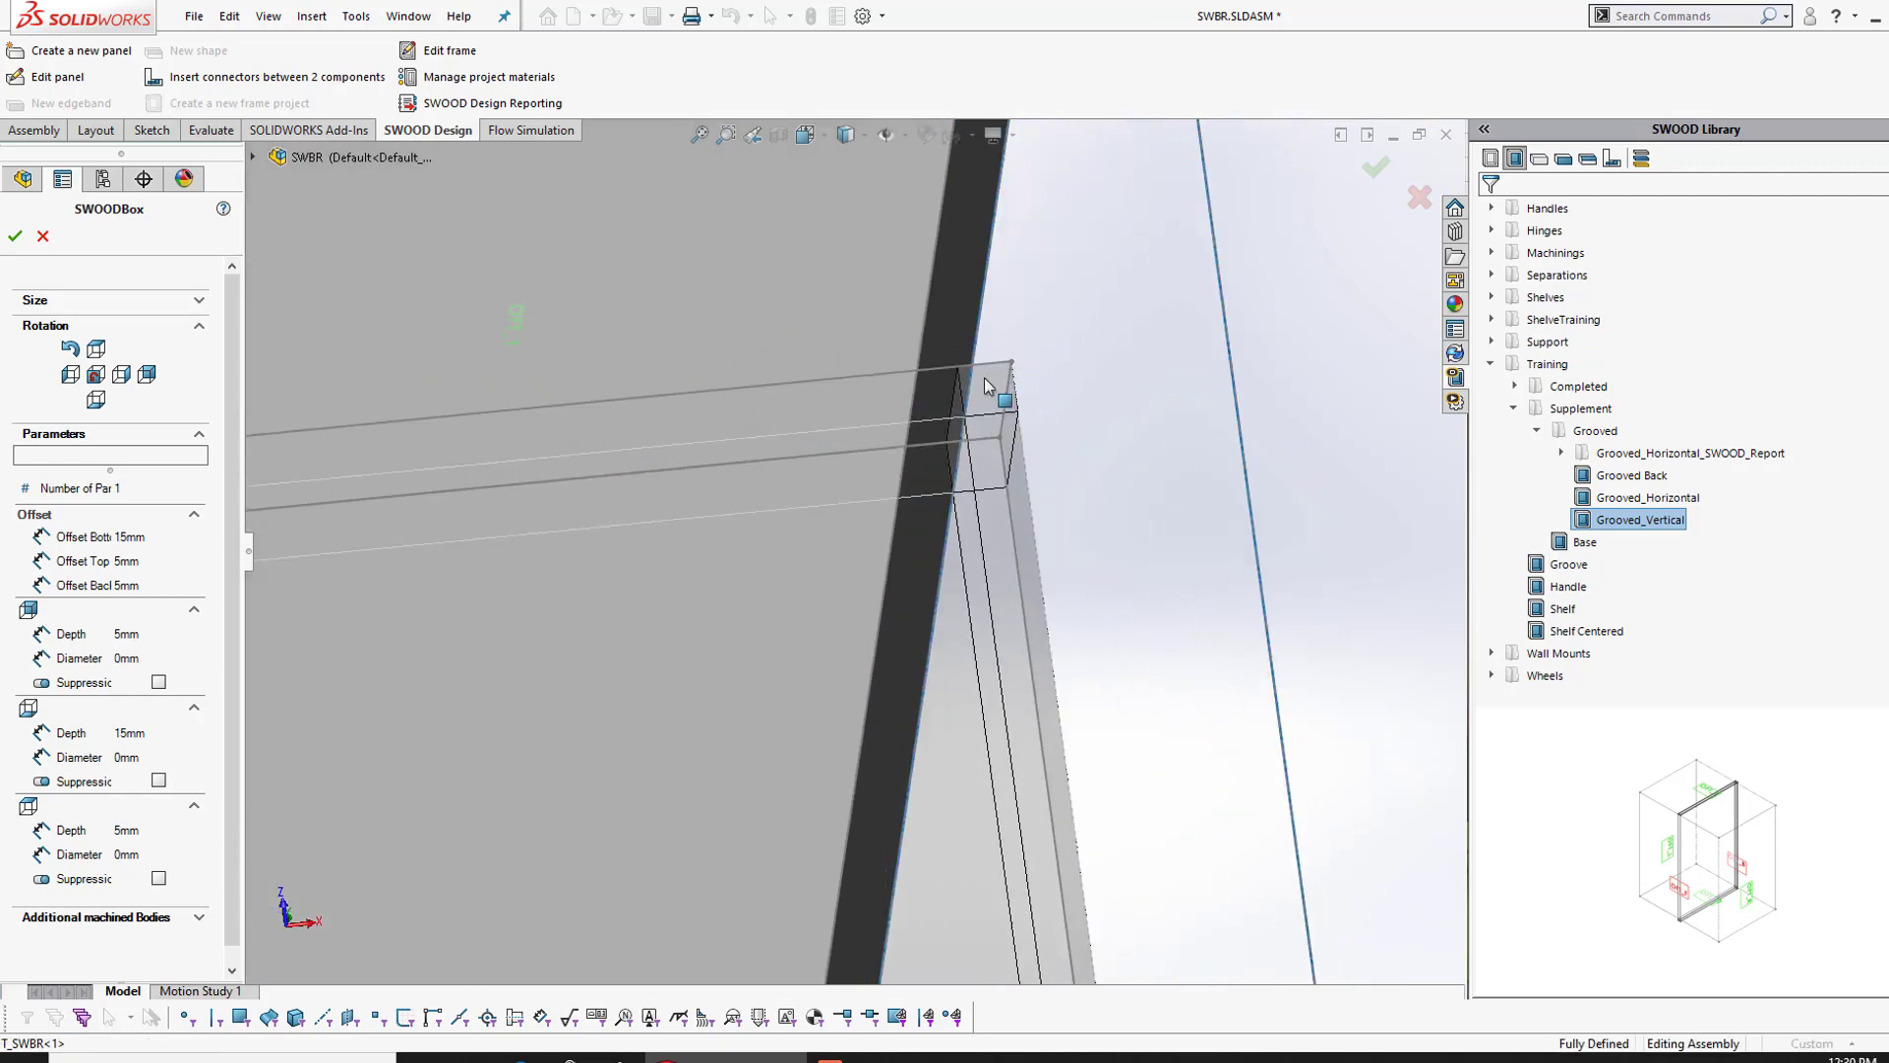
pyautogui.scroll(-2, 987, 386)
pyautogui.moveTo(940, 398); pyautogui.dragTo(976, 485, button='middle')
pyautogui.scroll(6, 977, 485)
pyautogui.scroll(-6, 1092, 785)
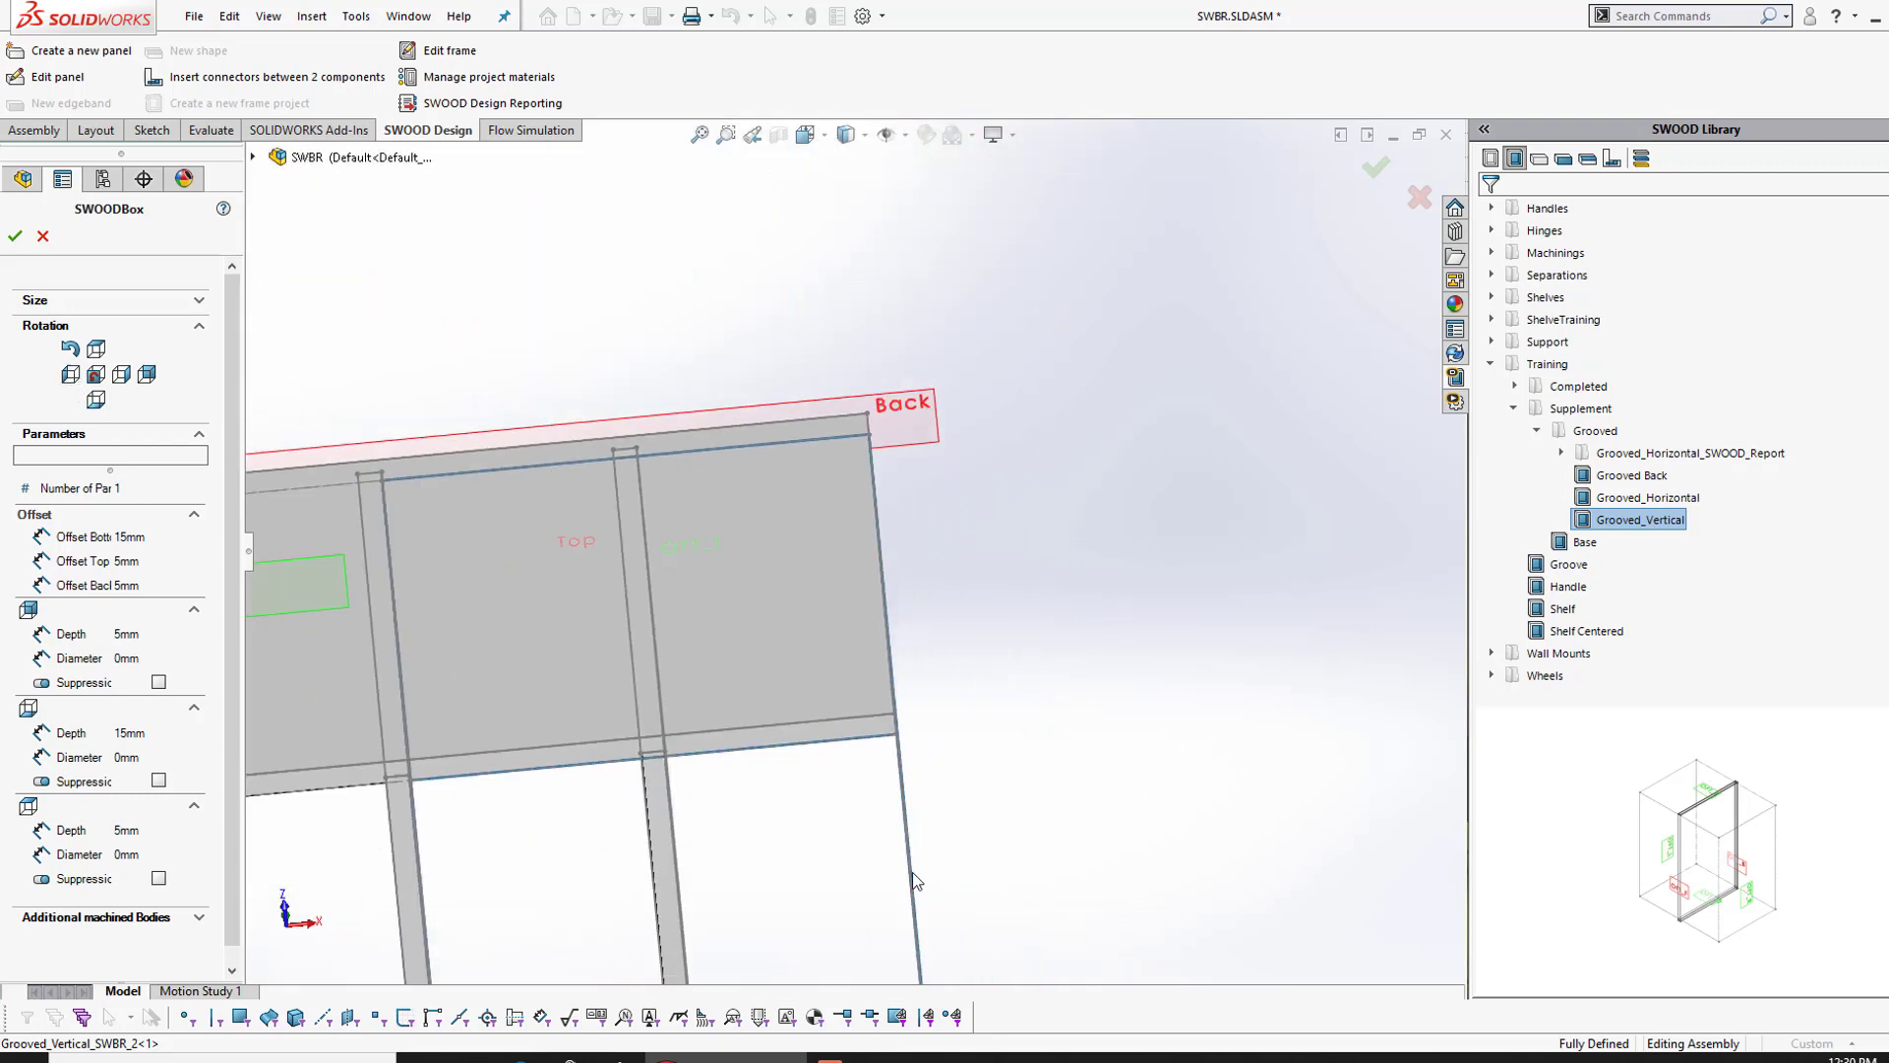
# Step: Apply a different orientation to the second partition and confirm it
pyautogui.click(76, 376)
pyautogui.scroll(-6, 756, 681)
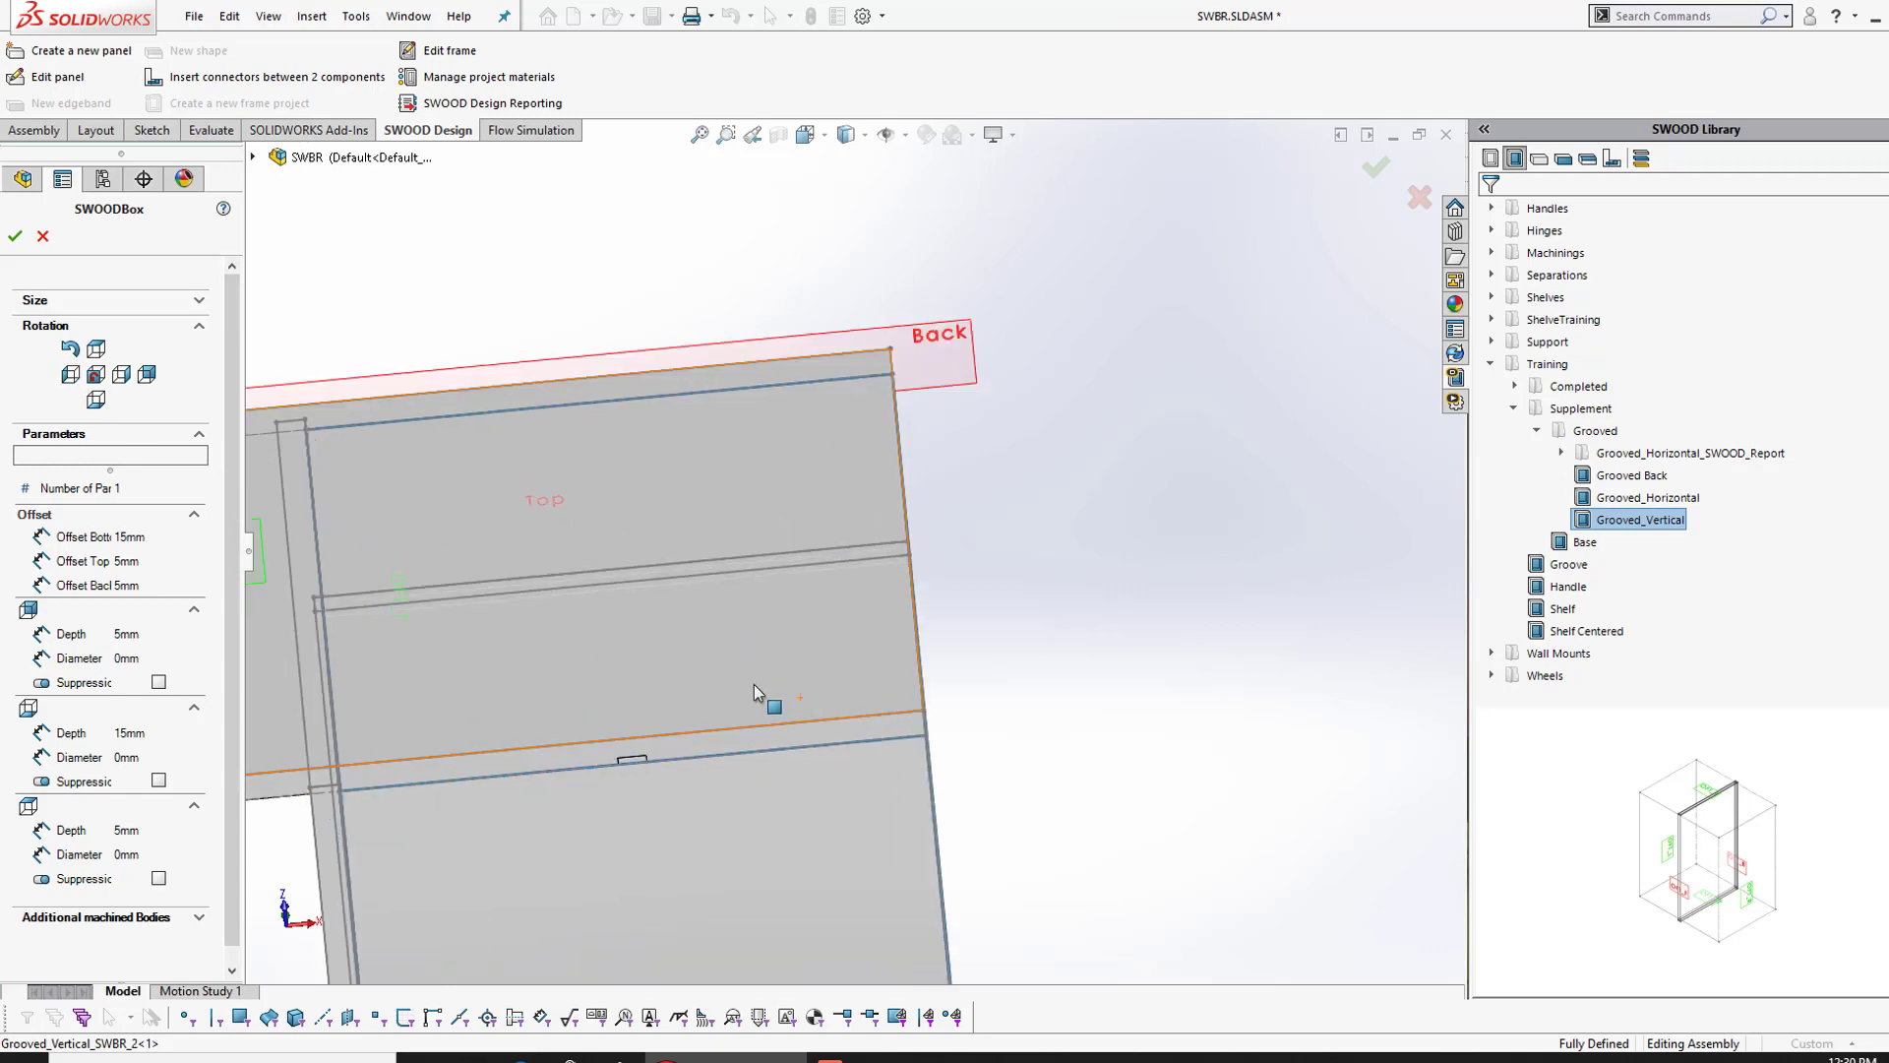
pyautogui.moveTo(1104, 414); pyautogui.dragTo(919, 426, button='middle')
pyautogui.scroll(-4, 1252, 361)
pyautogui.scroll(-3, 1109, 433)
pyautogui.scroll(6, 917, 480)
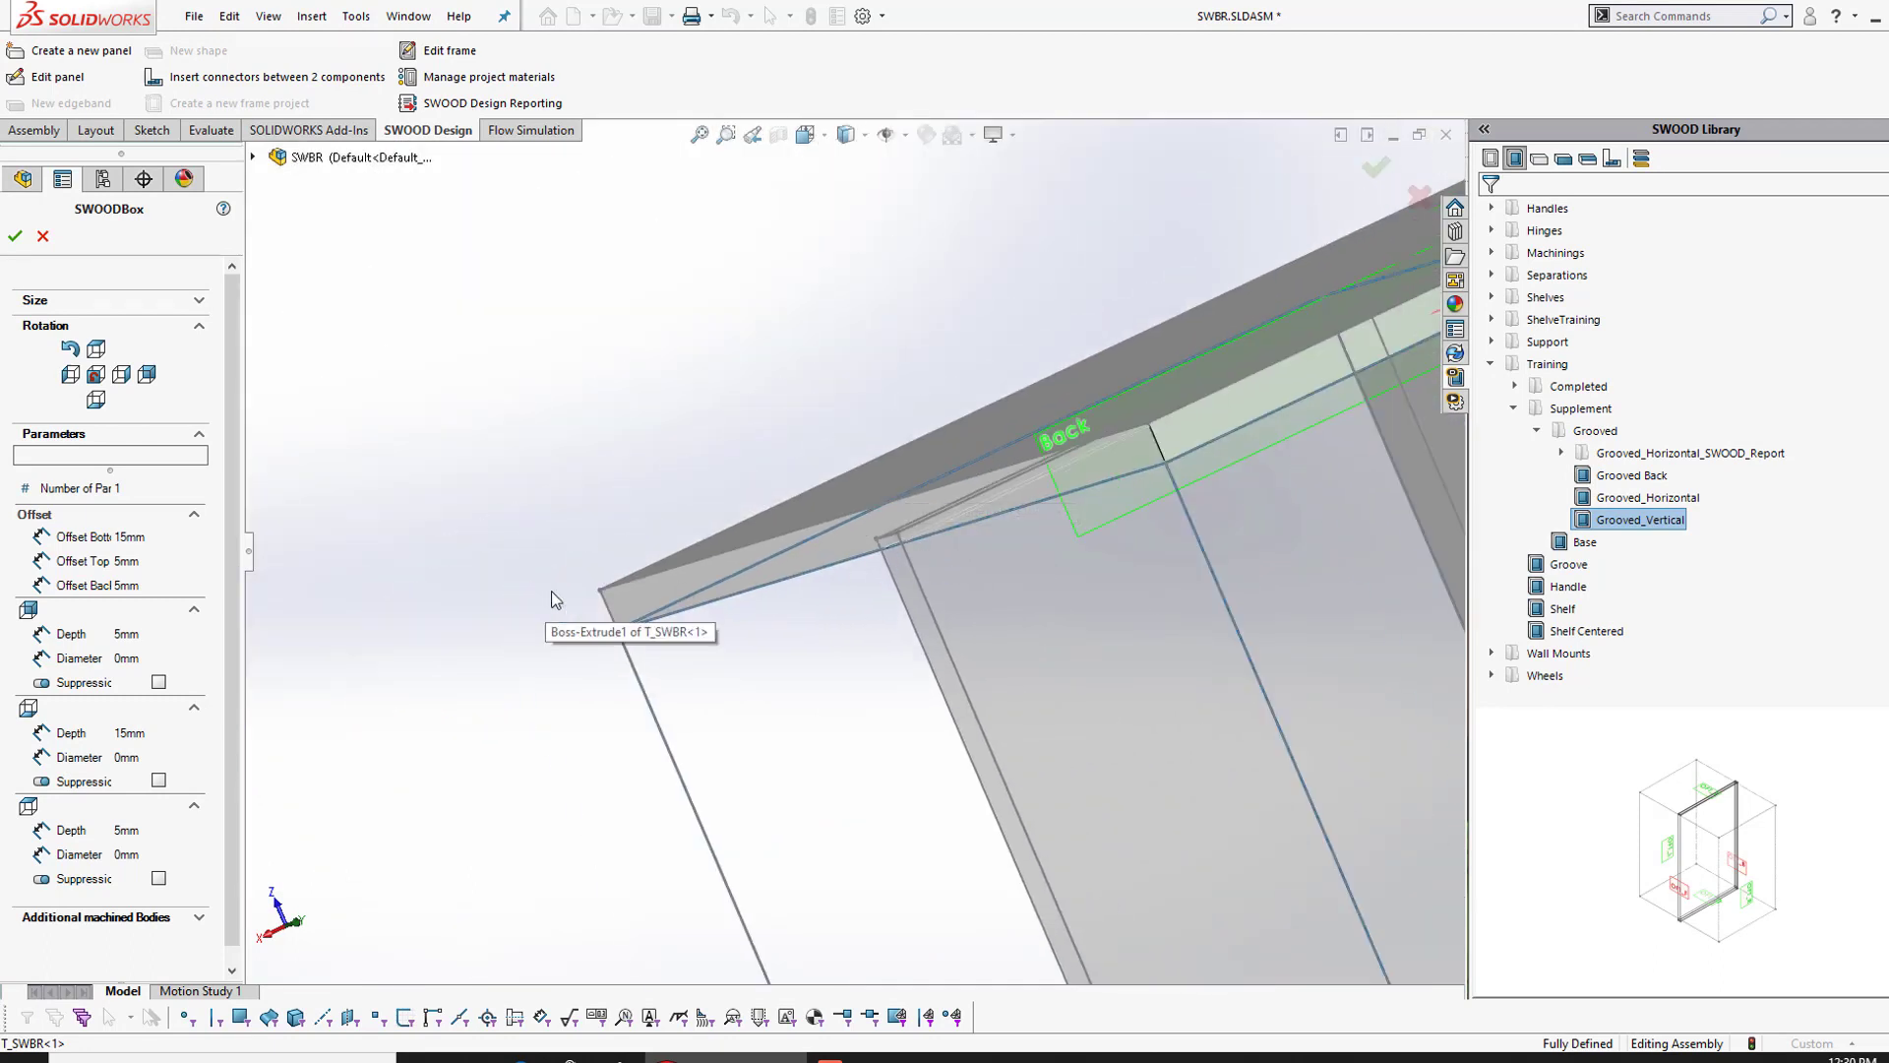
pyautogui.click(17, 235)
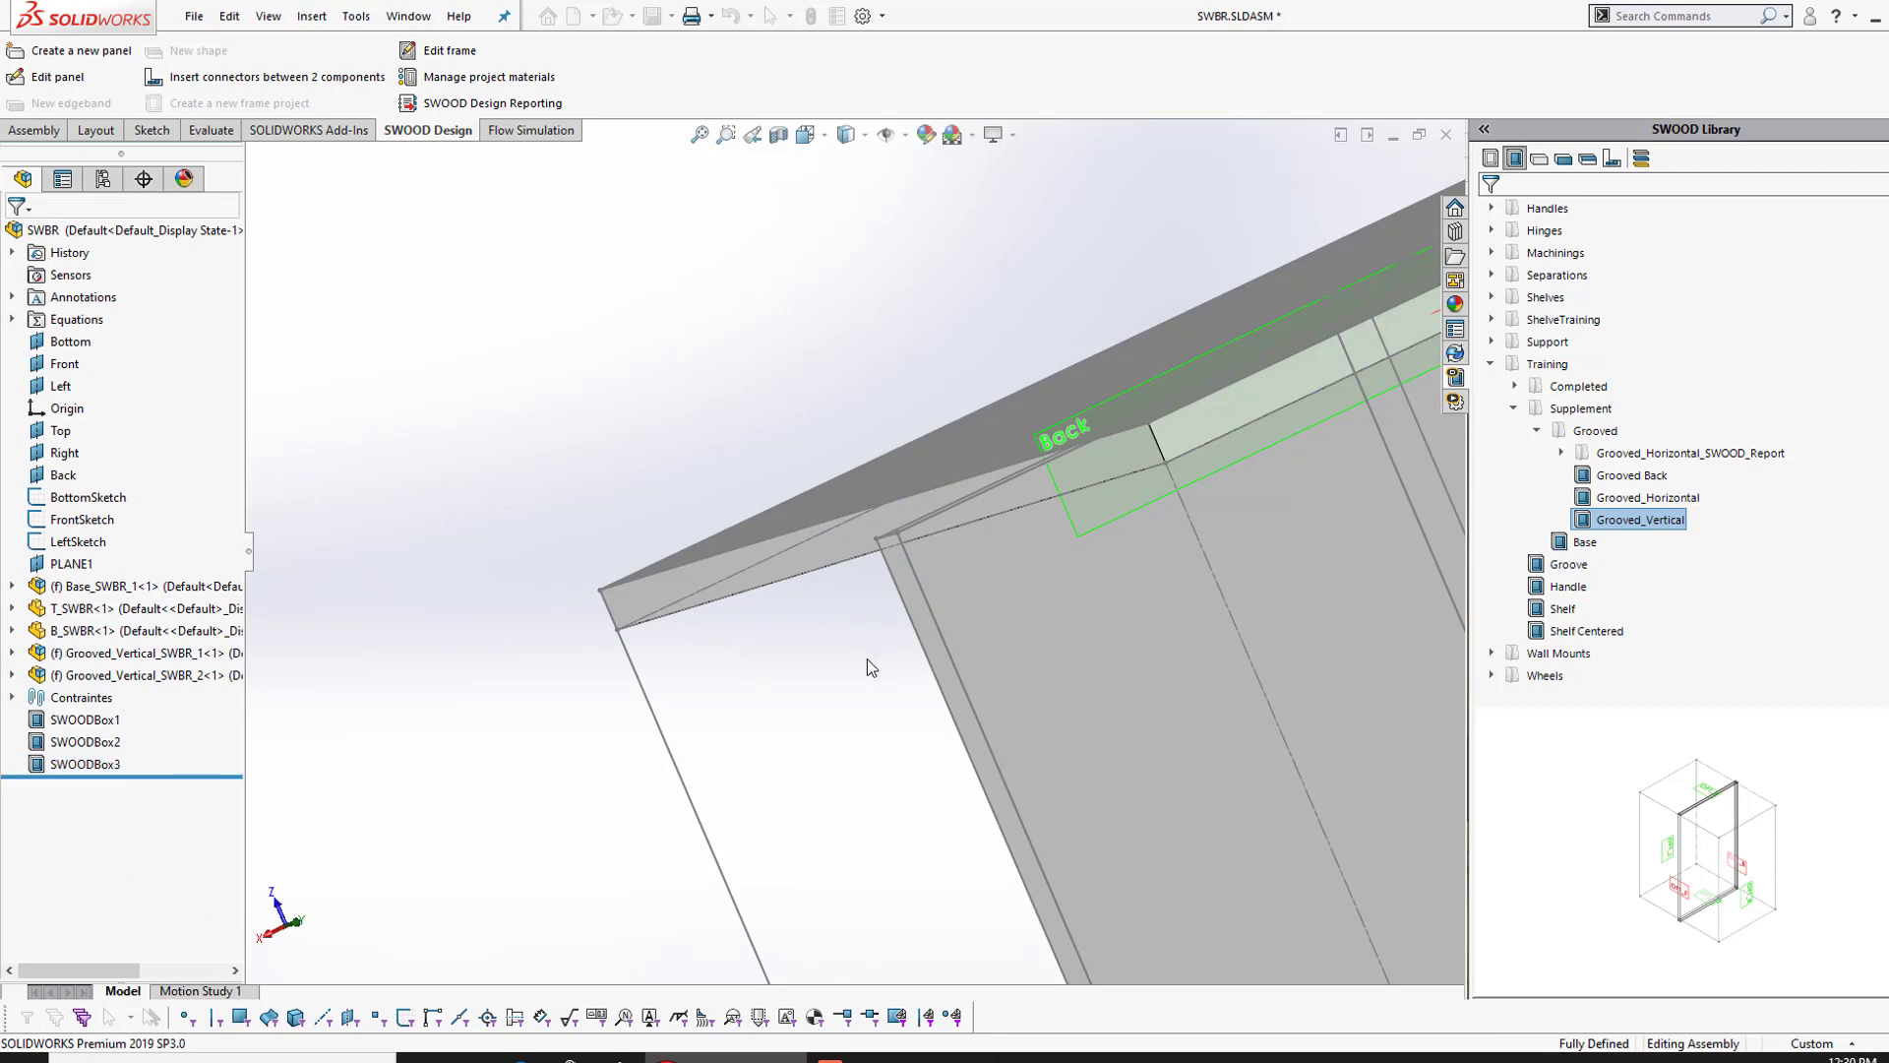
# Step: Insert a third Grooved_Vertical partition, 390.5 mm wide, bounded by the existing partition face
pyautogui.moveTo(858, 675); pyautogui.dragTo(1128, 610, button='middle')
pyautogui.scroll(2, 1128, 610)
pyautogui.scroll(3, 1045, 709)
pyautogui.moveTo(593, 700)
pyautogui.mouseDown(button='middle')
pyautogui.moveTo(767, 700)
pyautogui.moveTo(616, 700)
pyautogui.moveTo(600, 670)
pyautogui.mouseUp(button='middle')
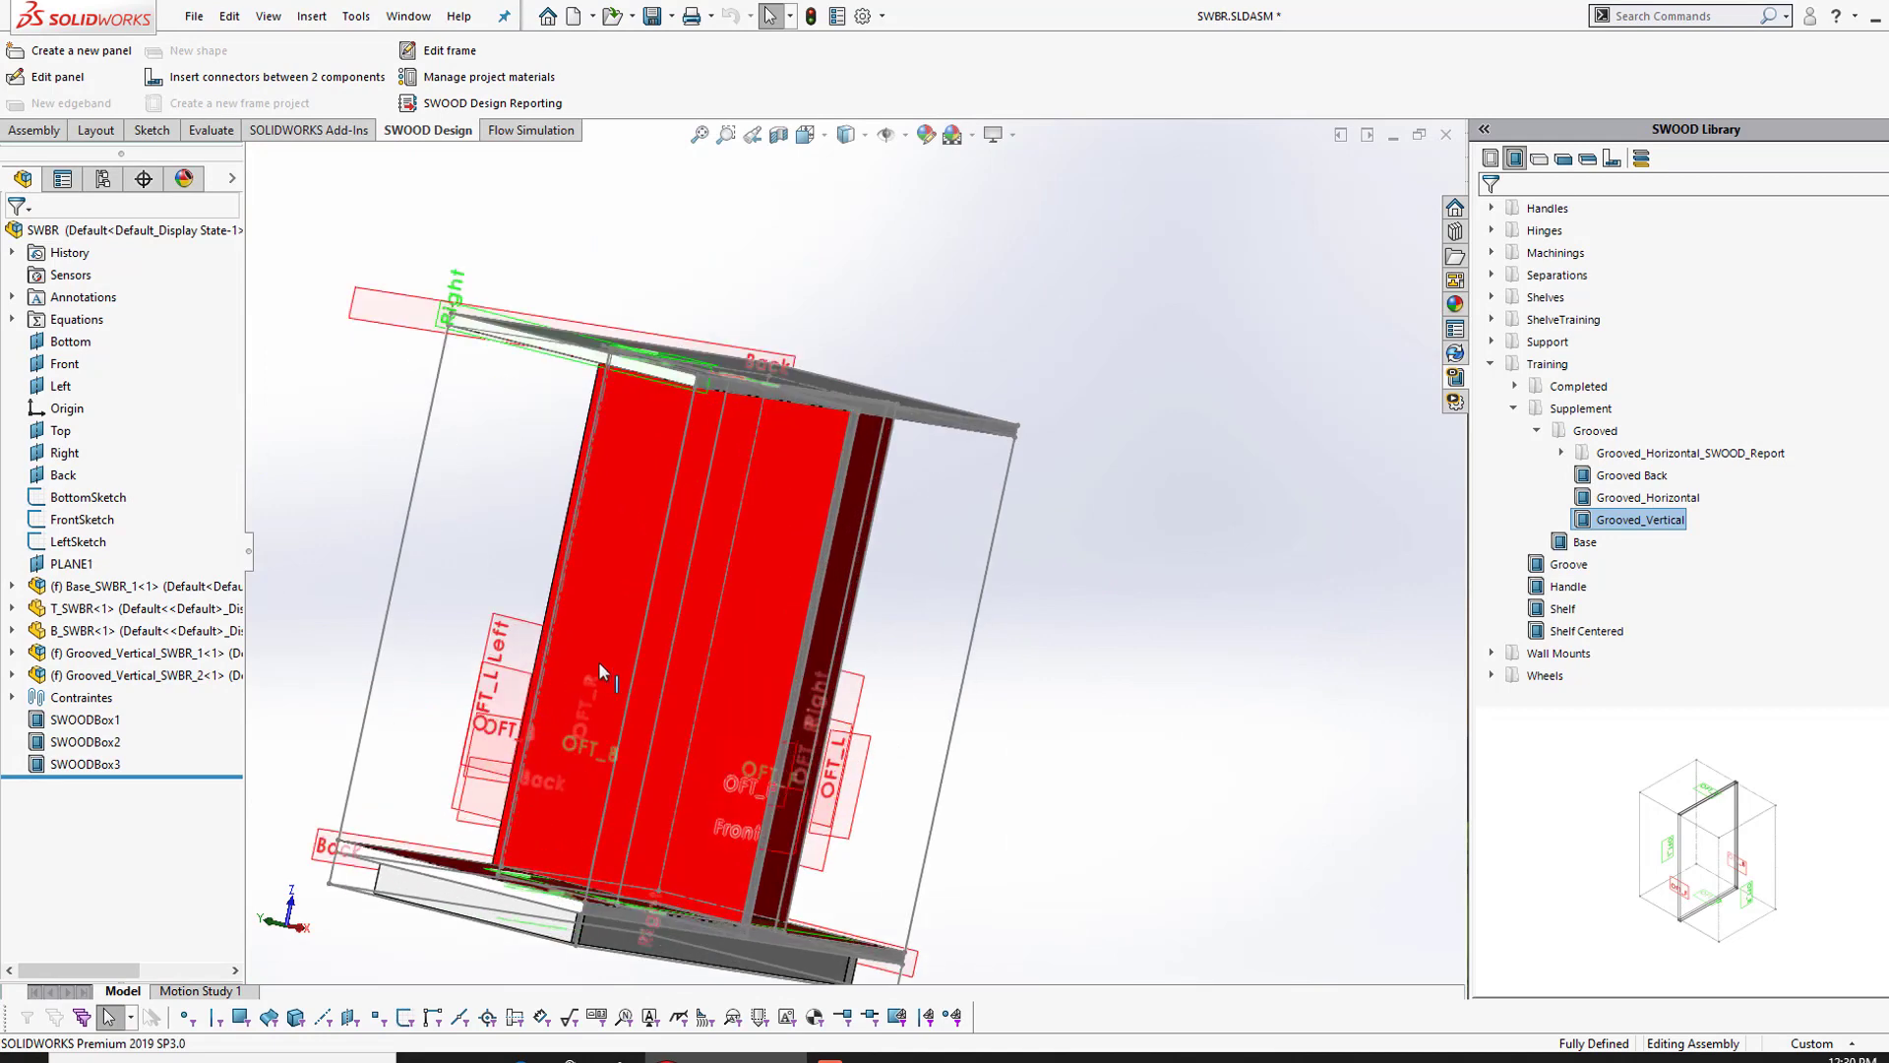
pyautogui.rightClick(1639, 524)
pyautogui.click(1762, 623)
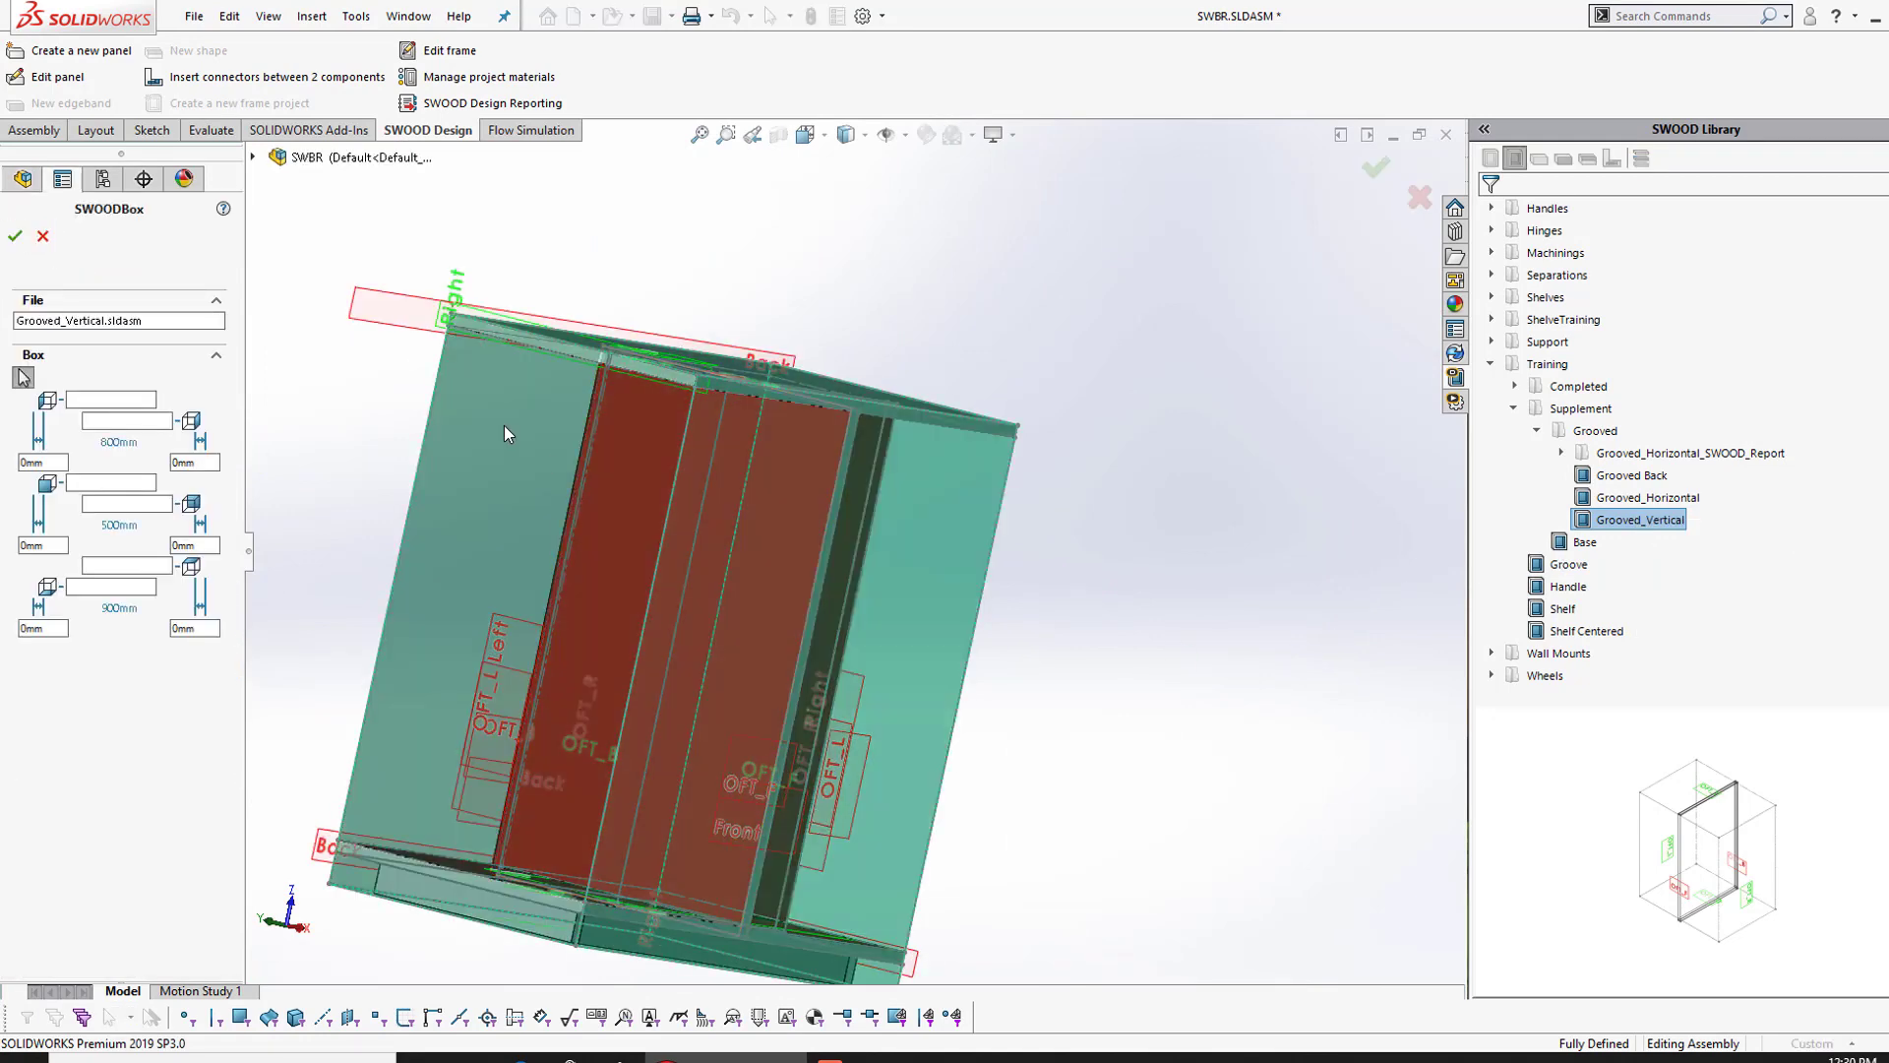
pyautogui.click(789, 504)
pyautogui.scroll(-5, 640, 553)
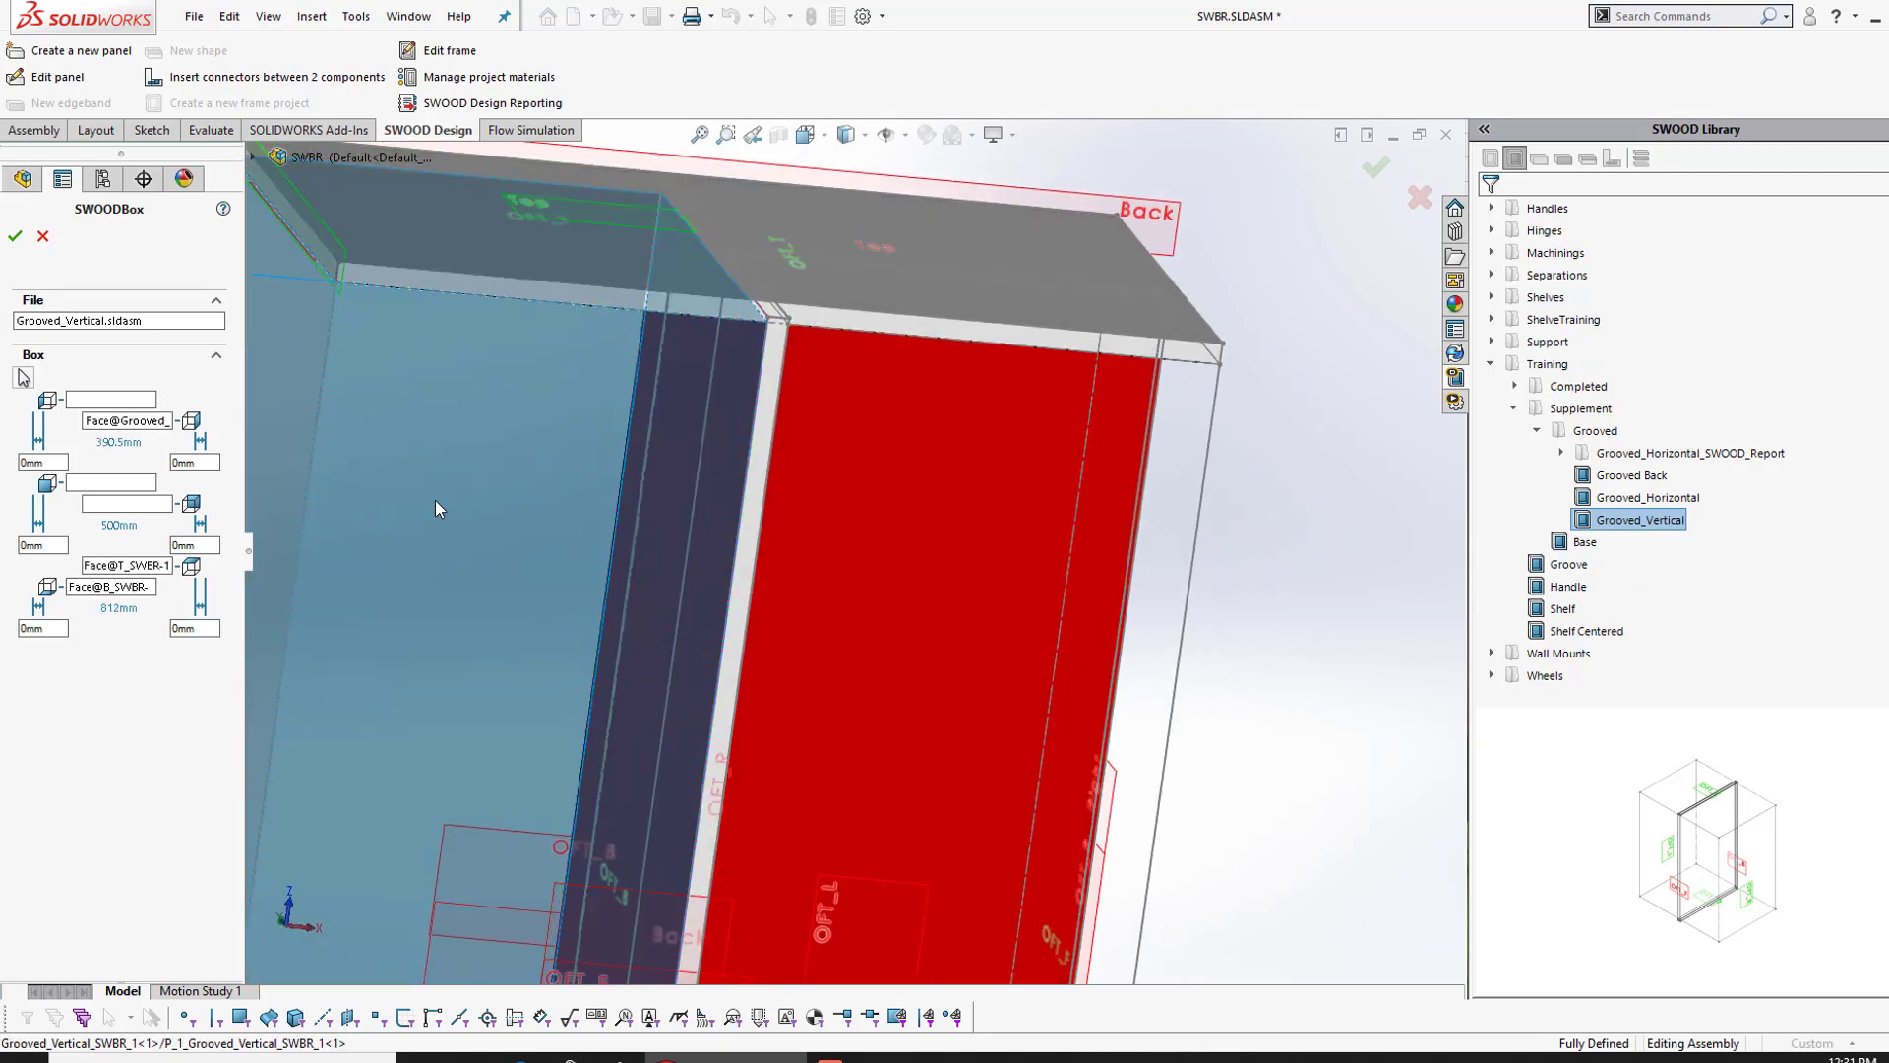
pyautogui.click(14, 238)
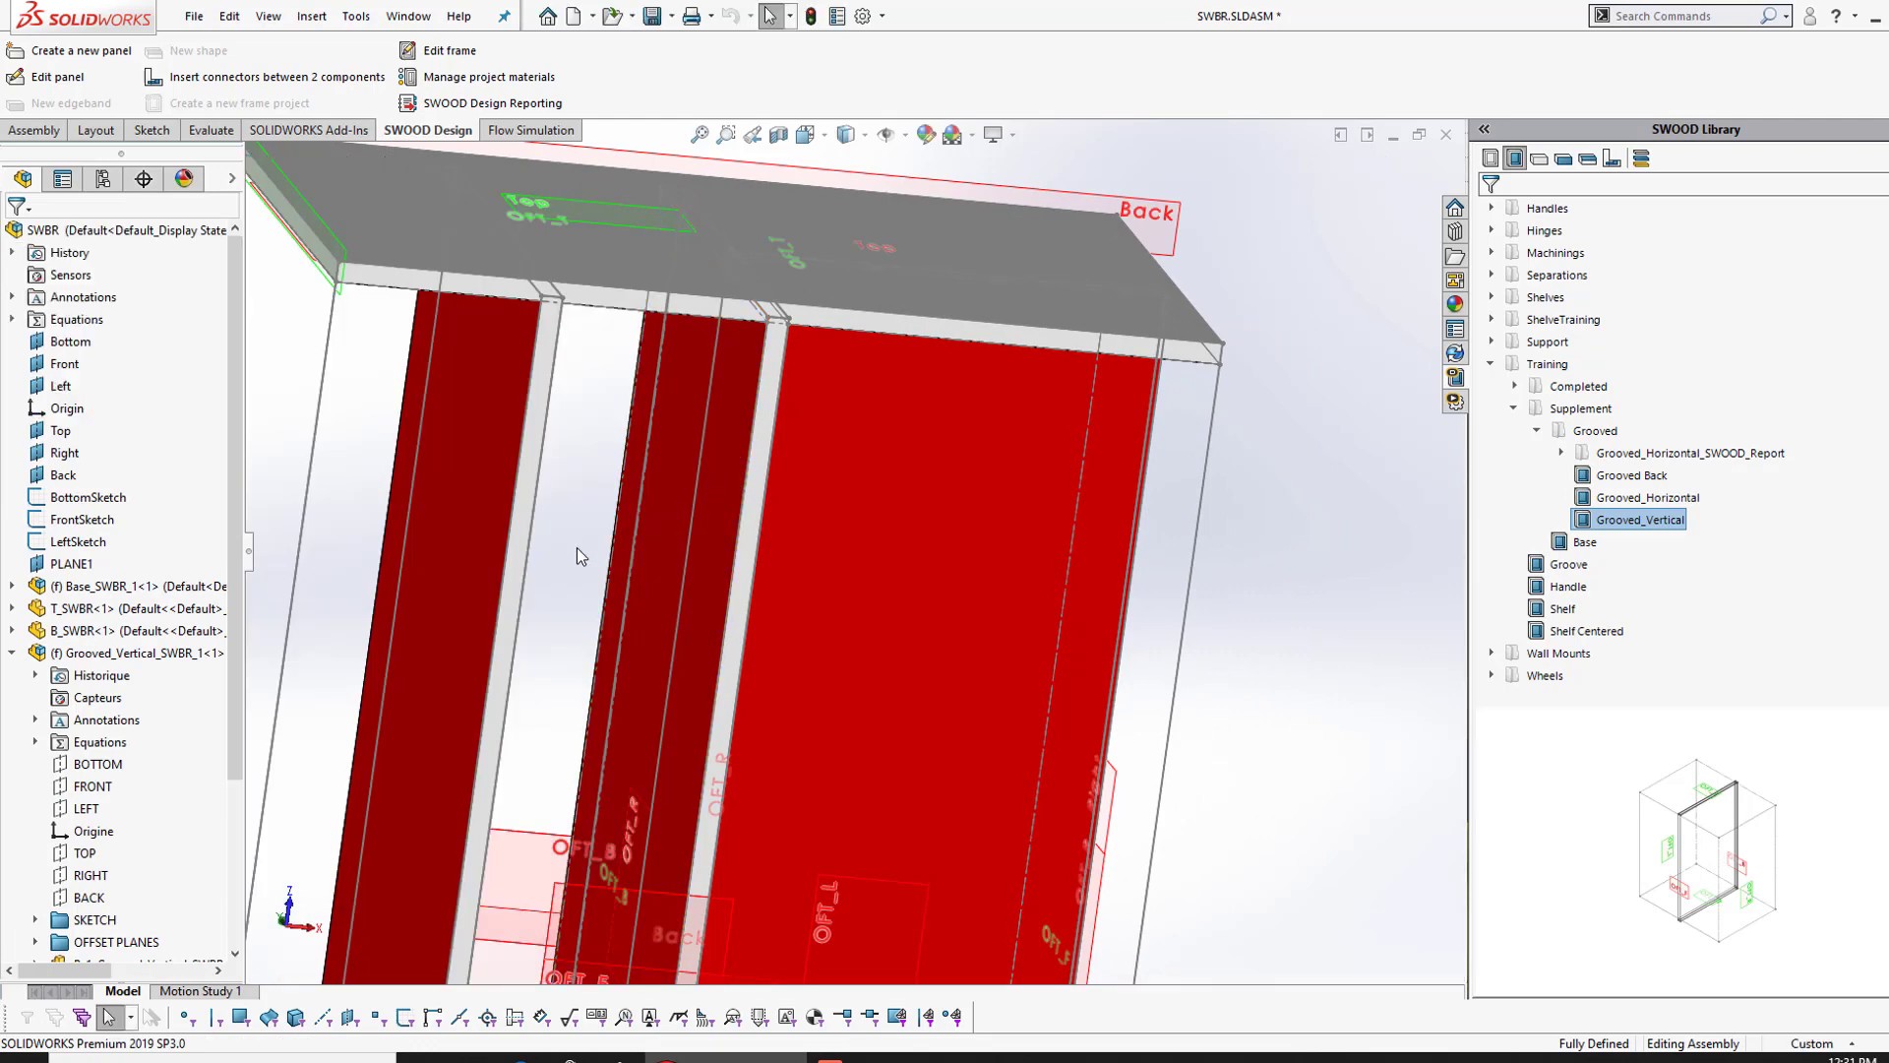
pyautogui.scroll(4, 577, 547)
pyautogui.scroll(-3, 136, 938)
# Step: Edit SWOODBox4 and change its rotation to reorient Grooved_Vertical_SWBR_3
pyautogui.rightClick(86, 943)
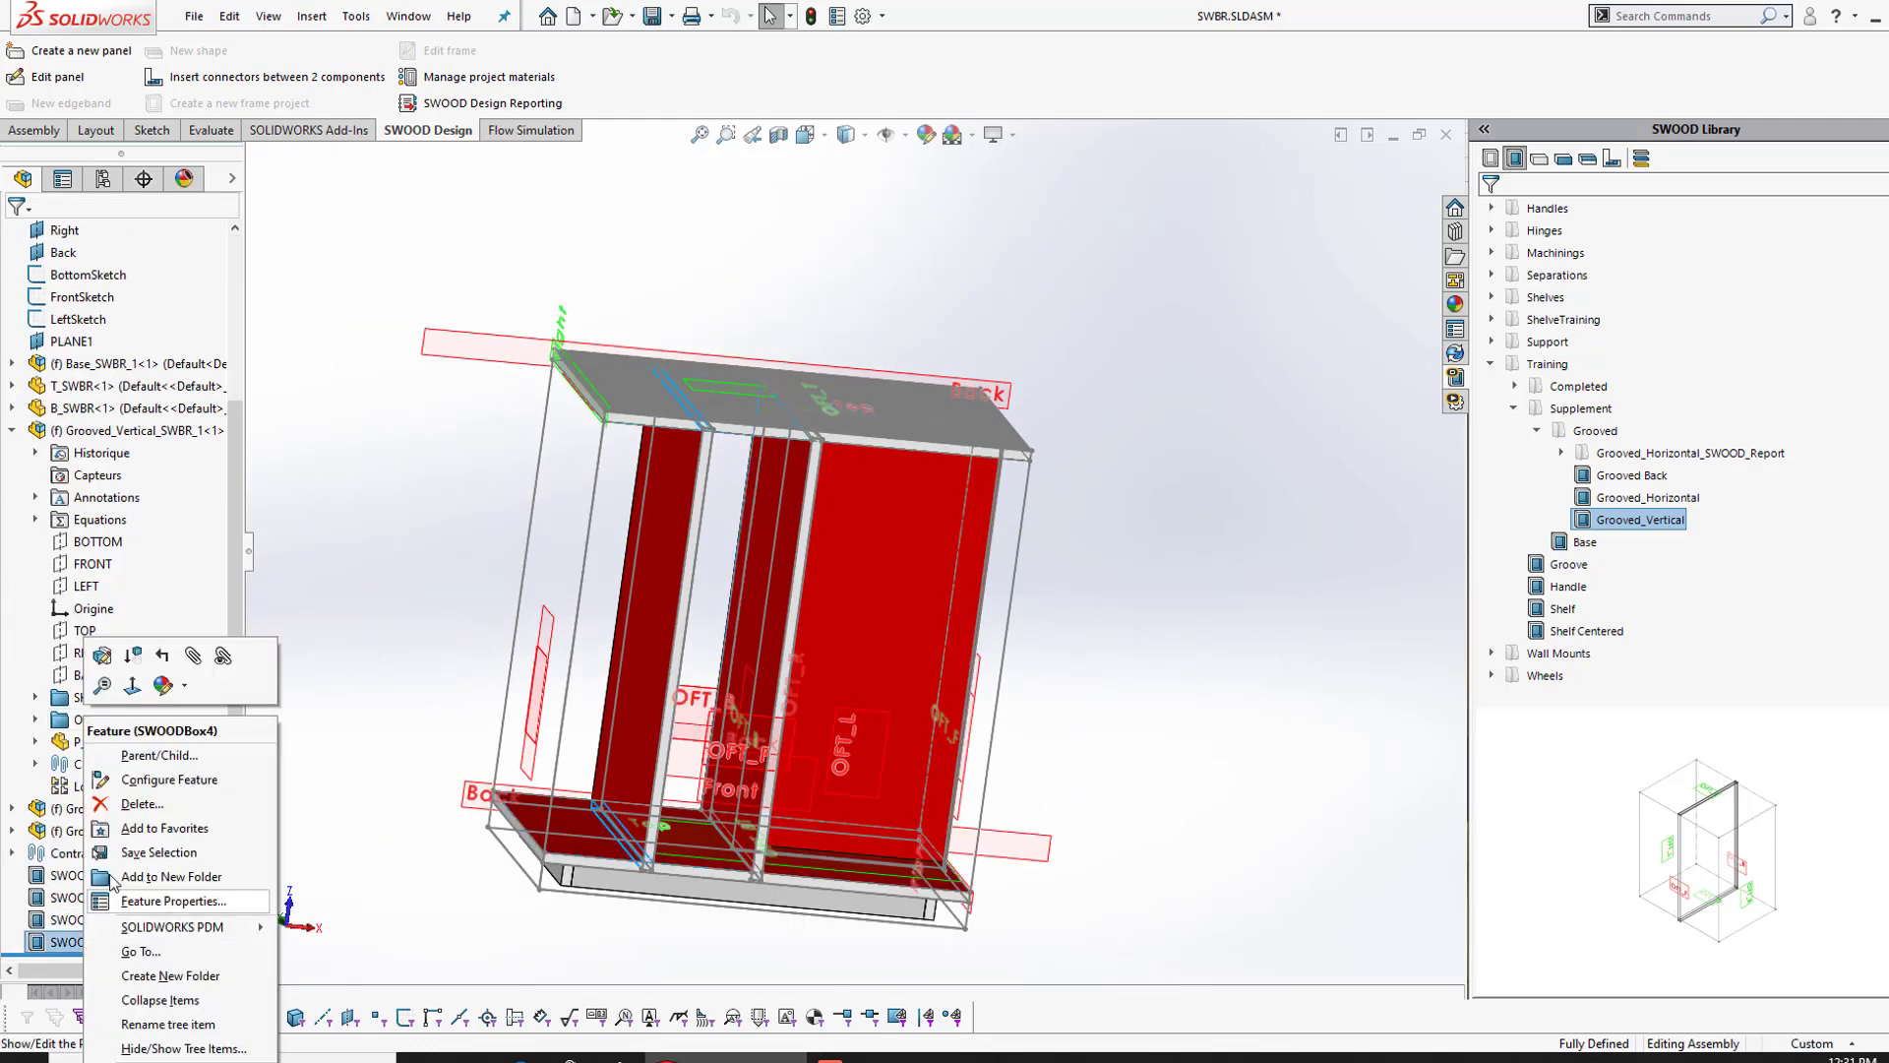
pyautogui.click(147, 730)
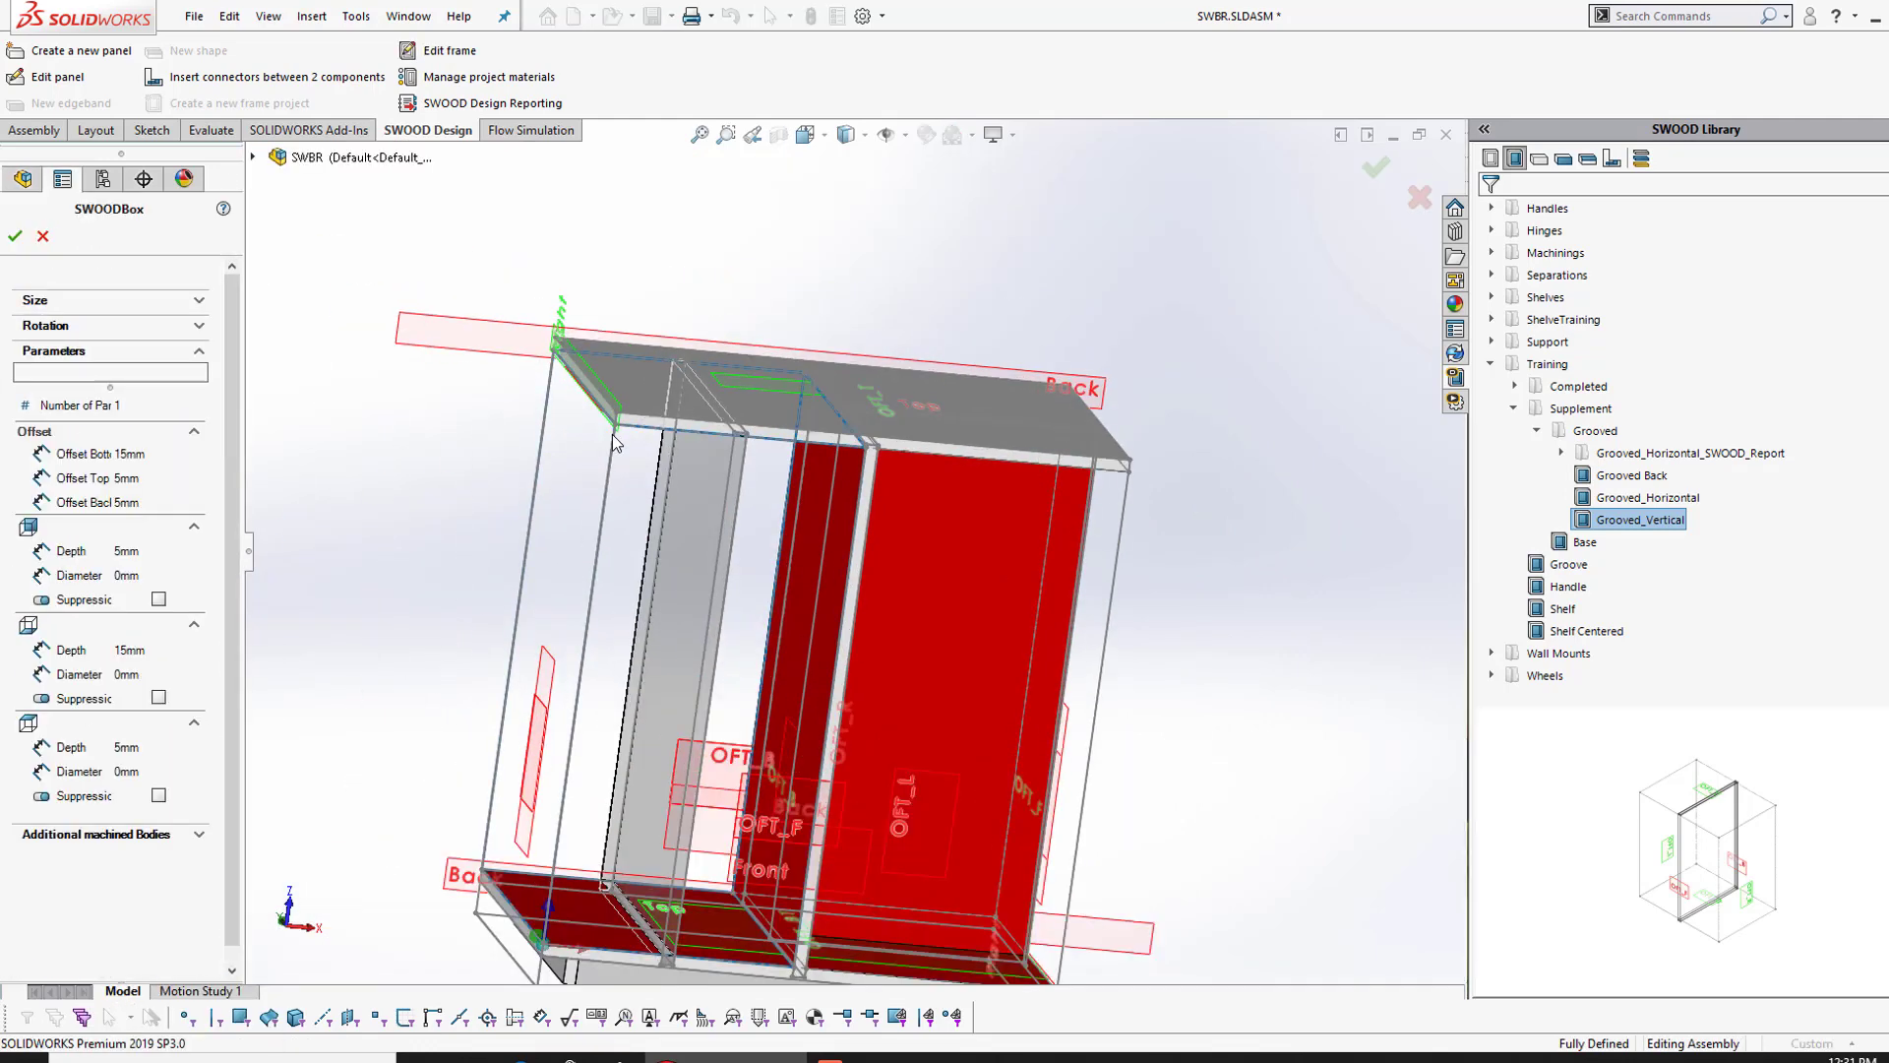
pyautogui.scroll(-5, 570, 435)
pyautogui.moveTo(1282, 588); pyautogui.dragTo(987, 536)
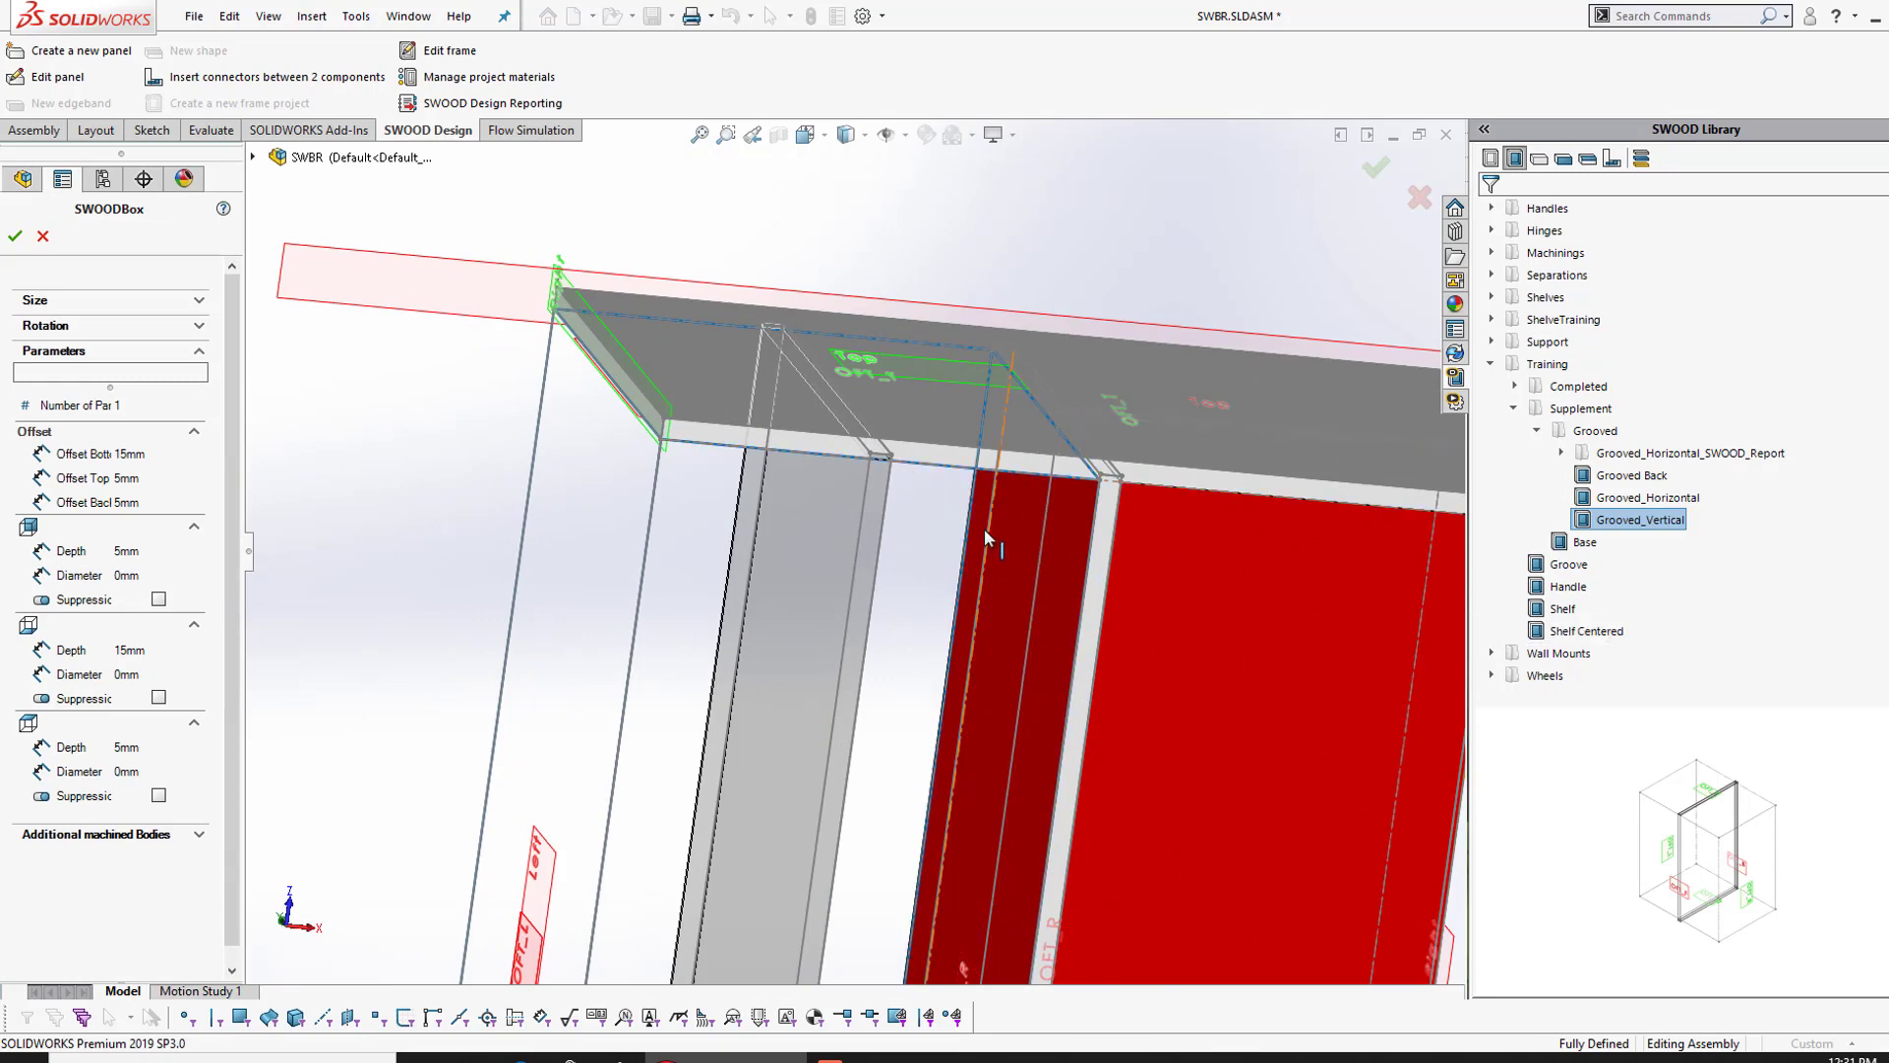
pyautogui.click(167, 327)
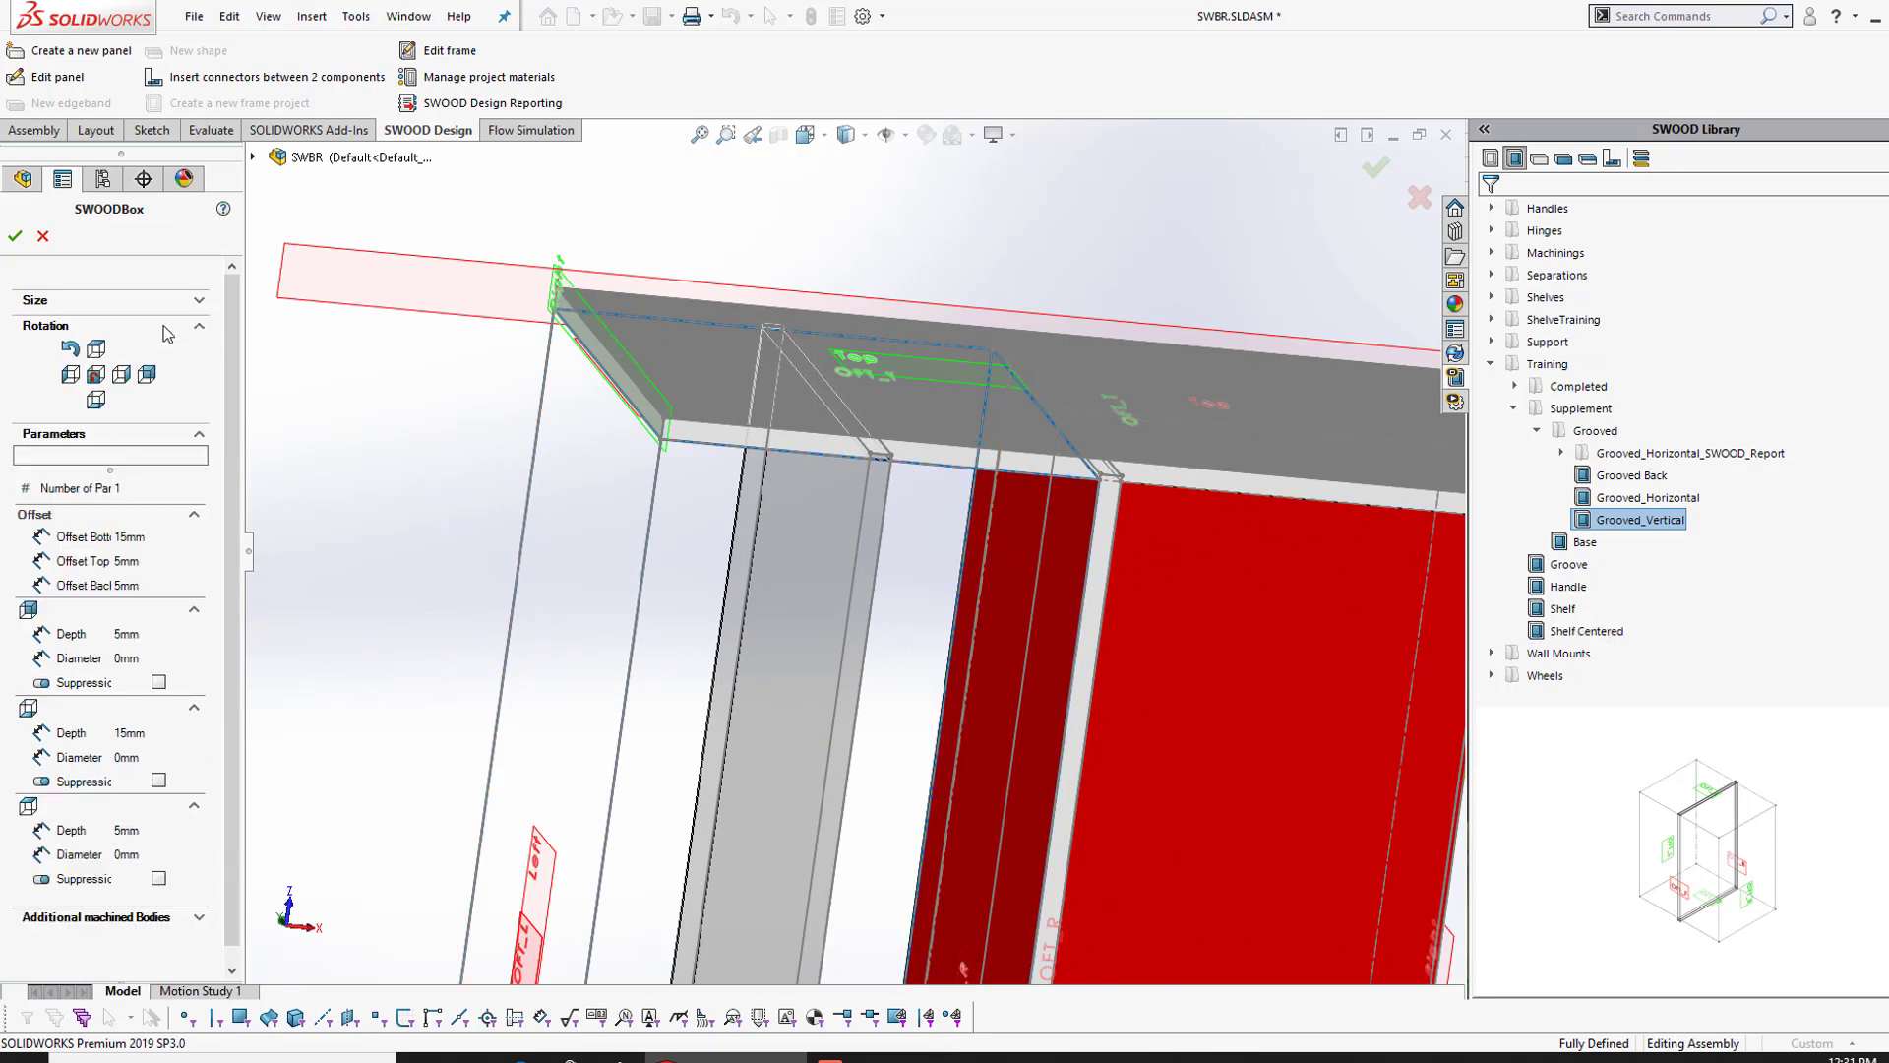
pyautogui.click(123, 376)
pyautogui.scroll(-8, 660, 394)
pyautogui.moveTo(666, 441)
pyautogui.mouseDown(button='middle')
pyautogui.moveTo(641, 439)
pyautogui.moveTo(658, 430)
pyautogui.mouseUp(button='middle')
pyautogui.click(15, 236)
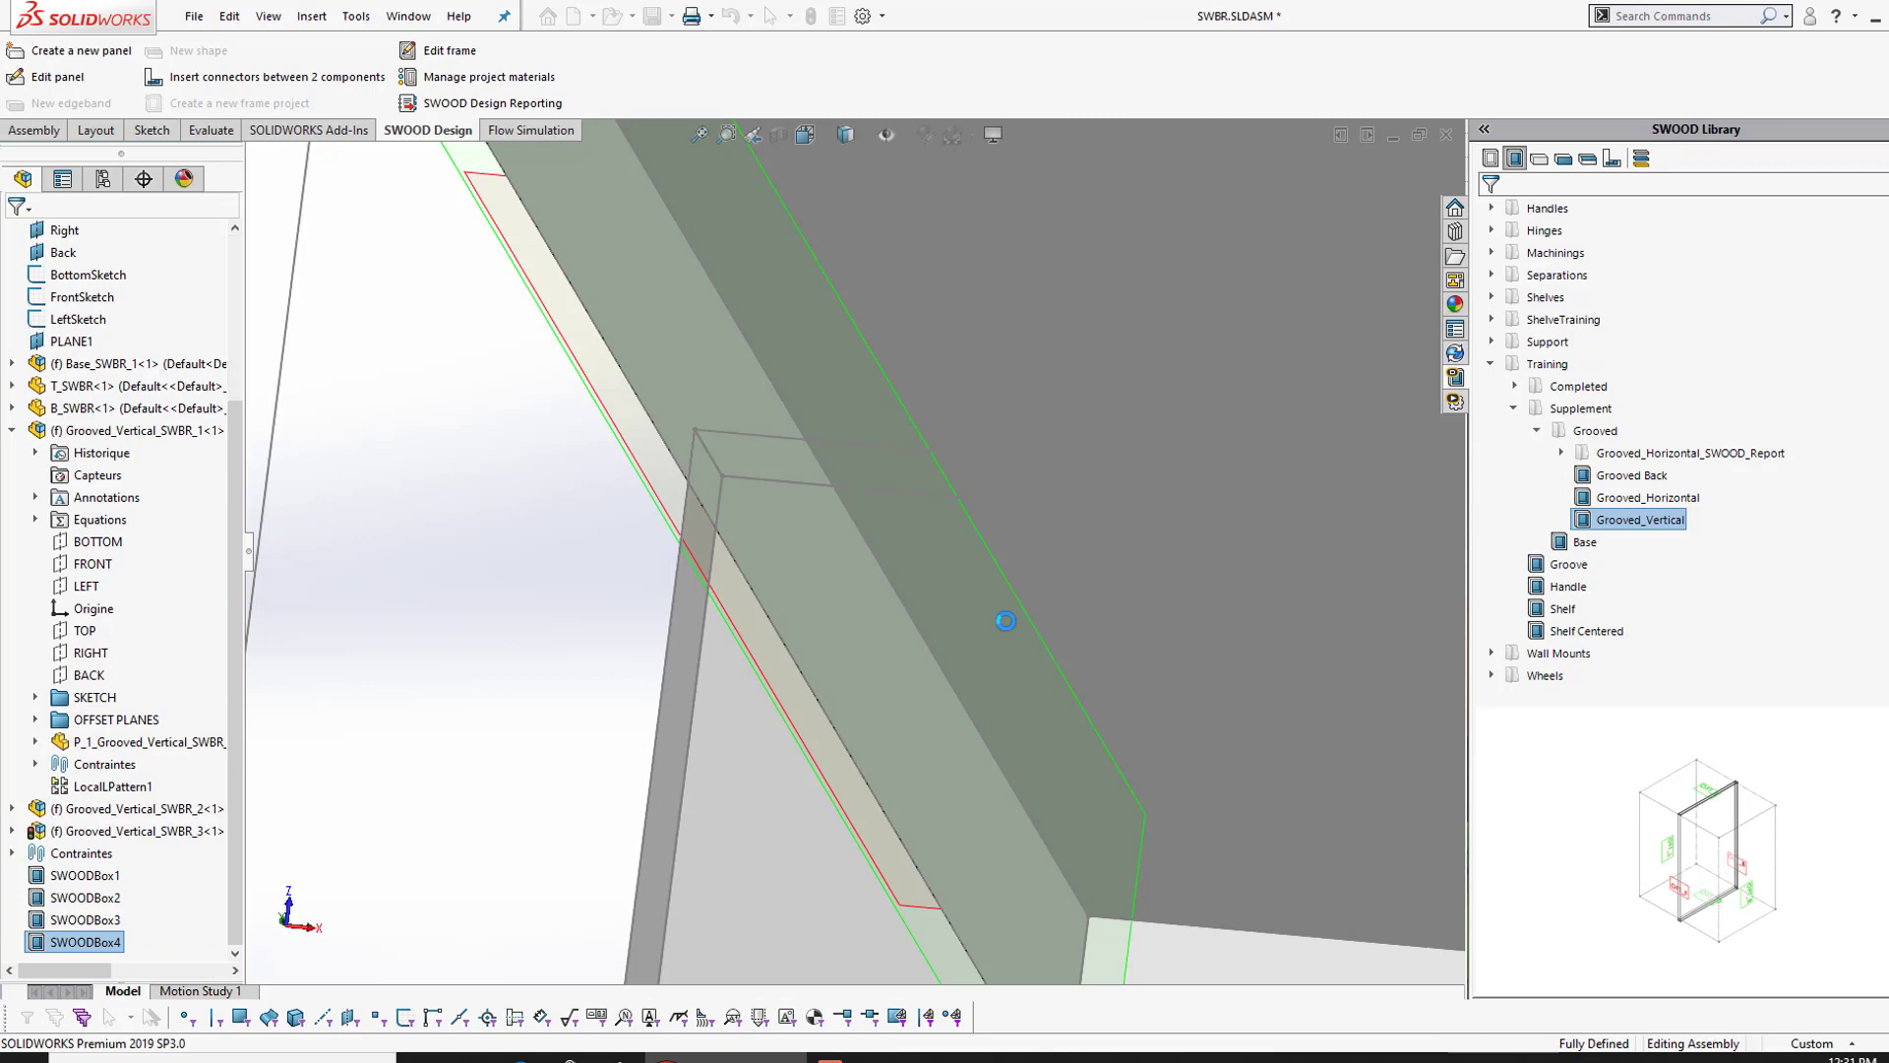
pyautogui.scroll(-5, 1011, 628)
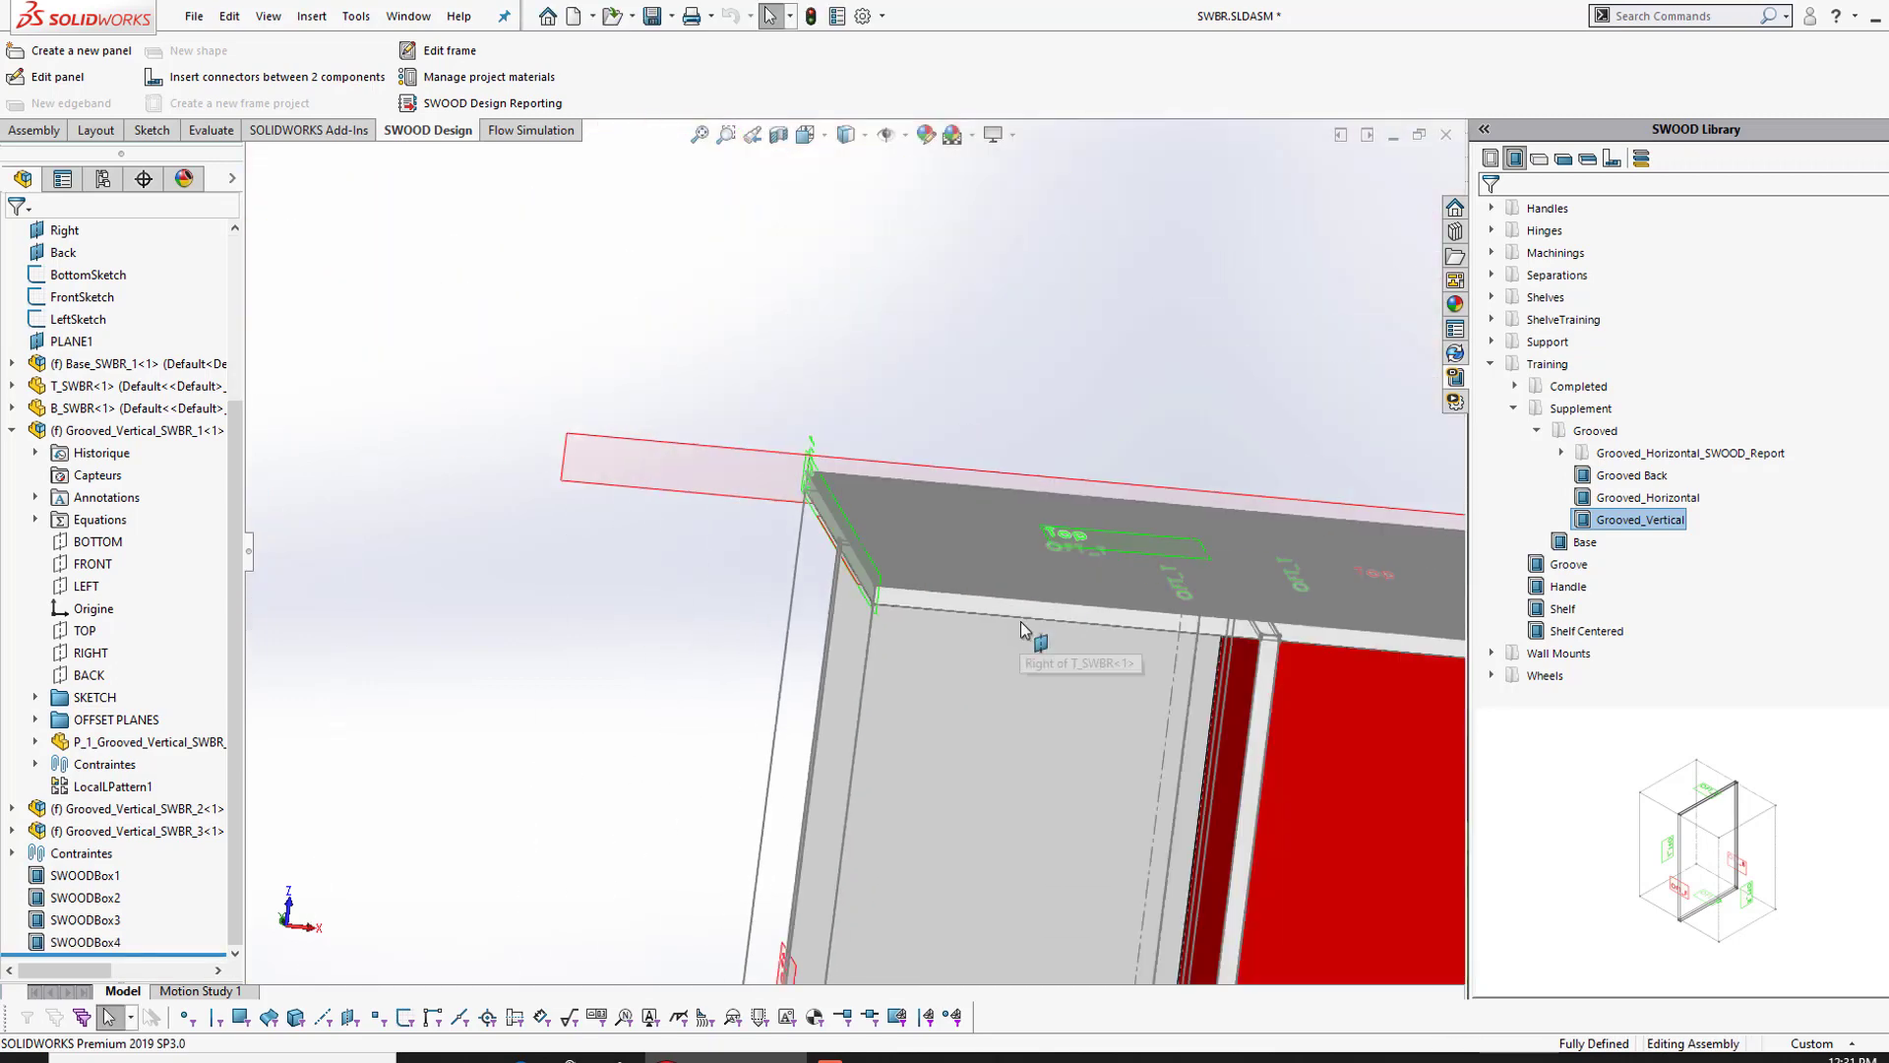
pyautogui.moveTo(1020, 622); pyautogui.dragTo(1005, 778, button='middle')
pyautogui.scroll(4, 878, 630)
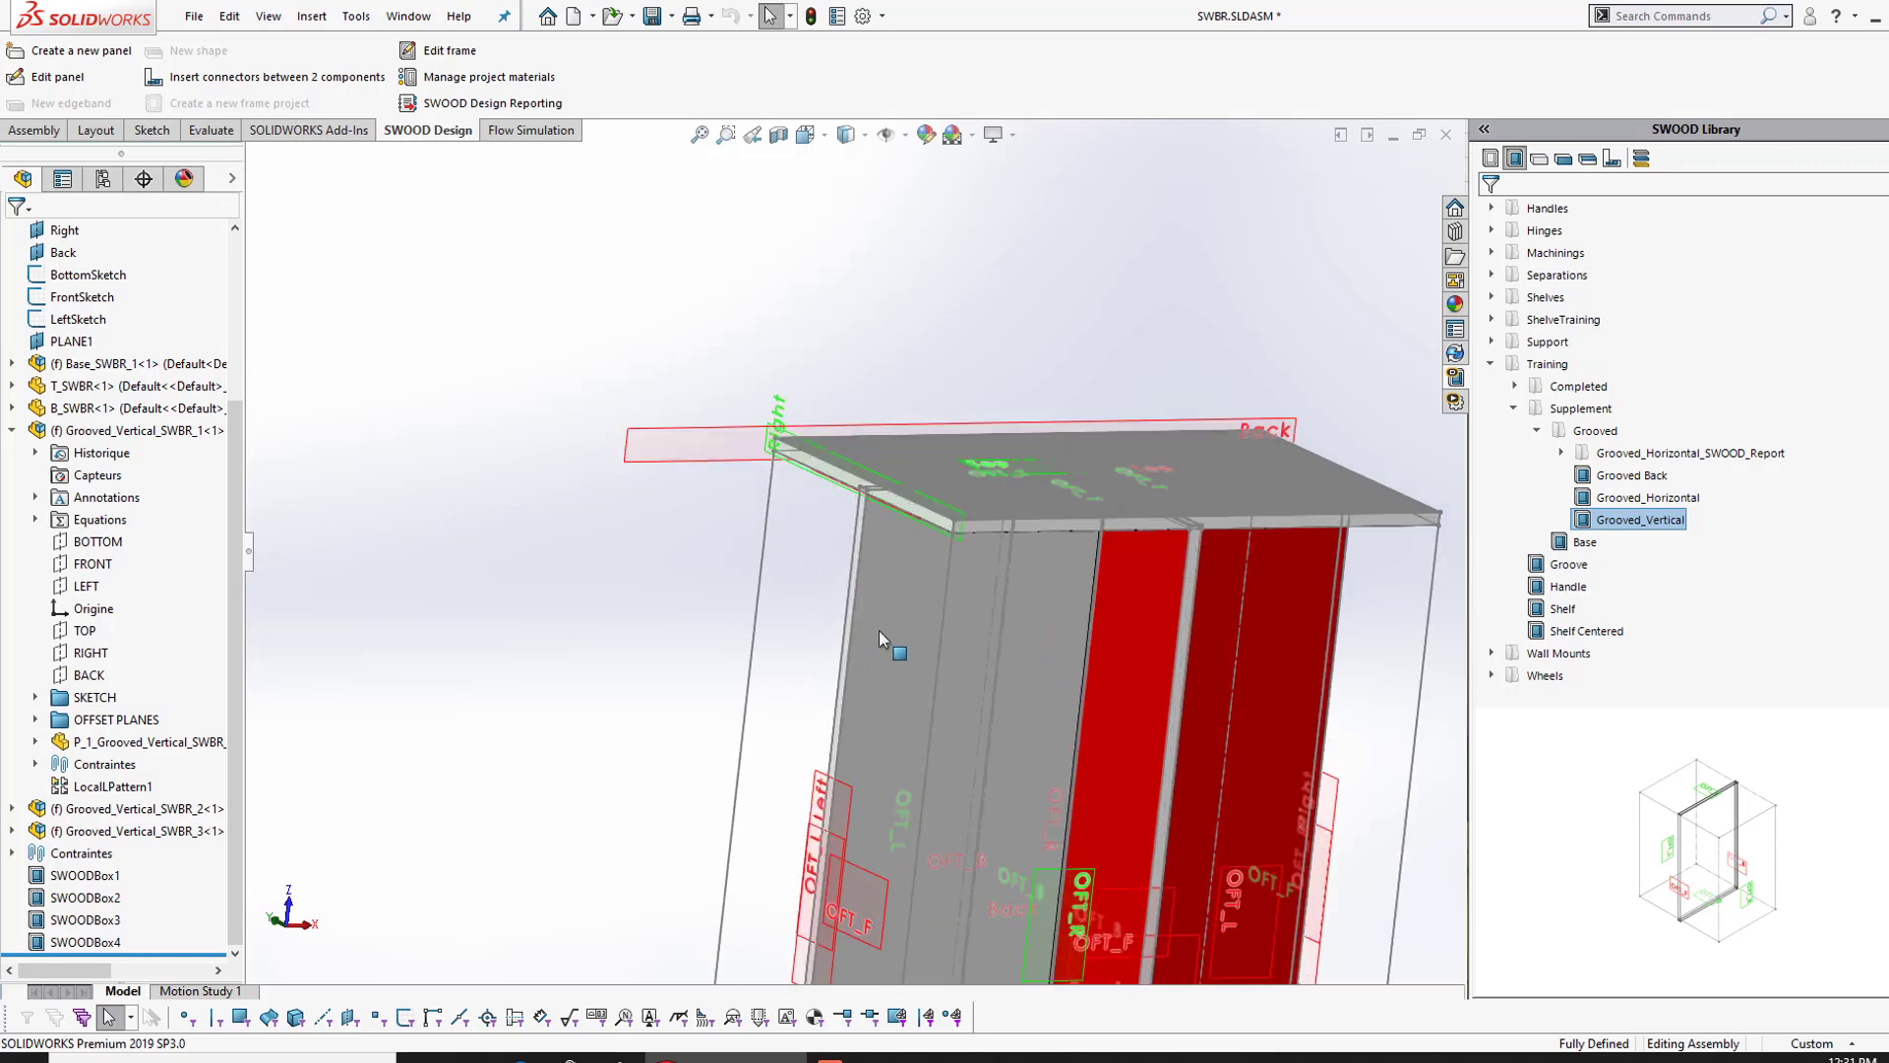
# Step: Insert a Grooved_Horizontal SWOODBox shelf into the left compartment between partitions
pyautogui.rightClick(1647, 504)
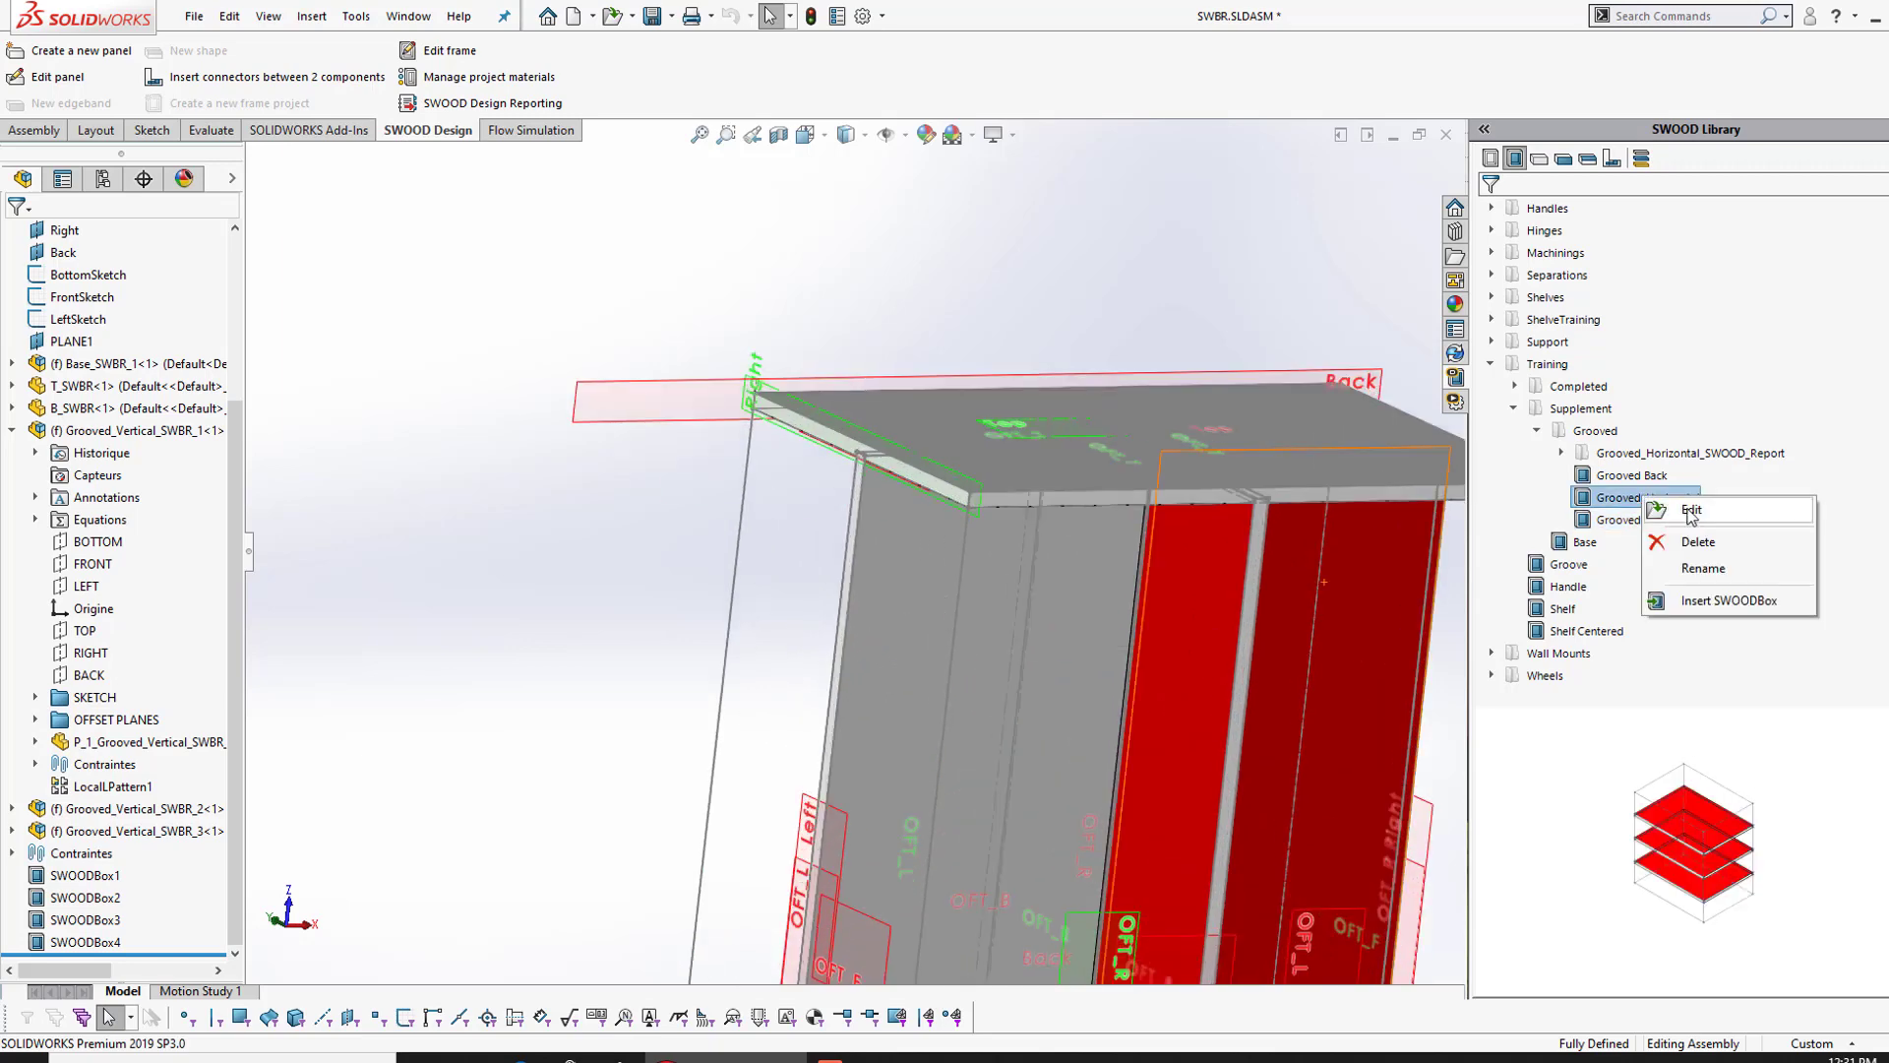
pyautogui.click(1692, 609)
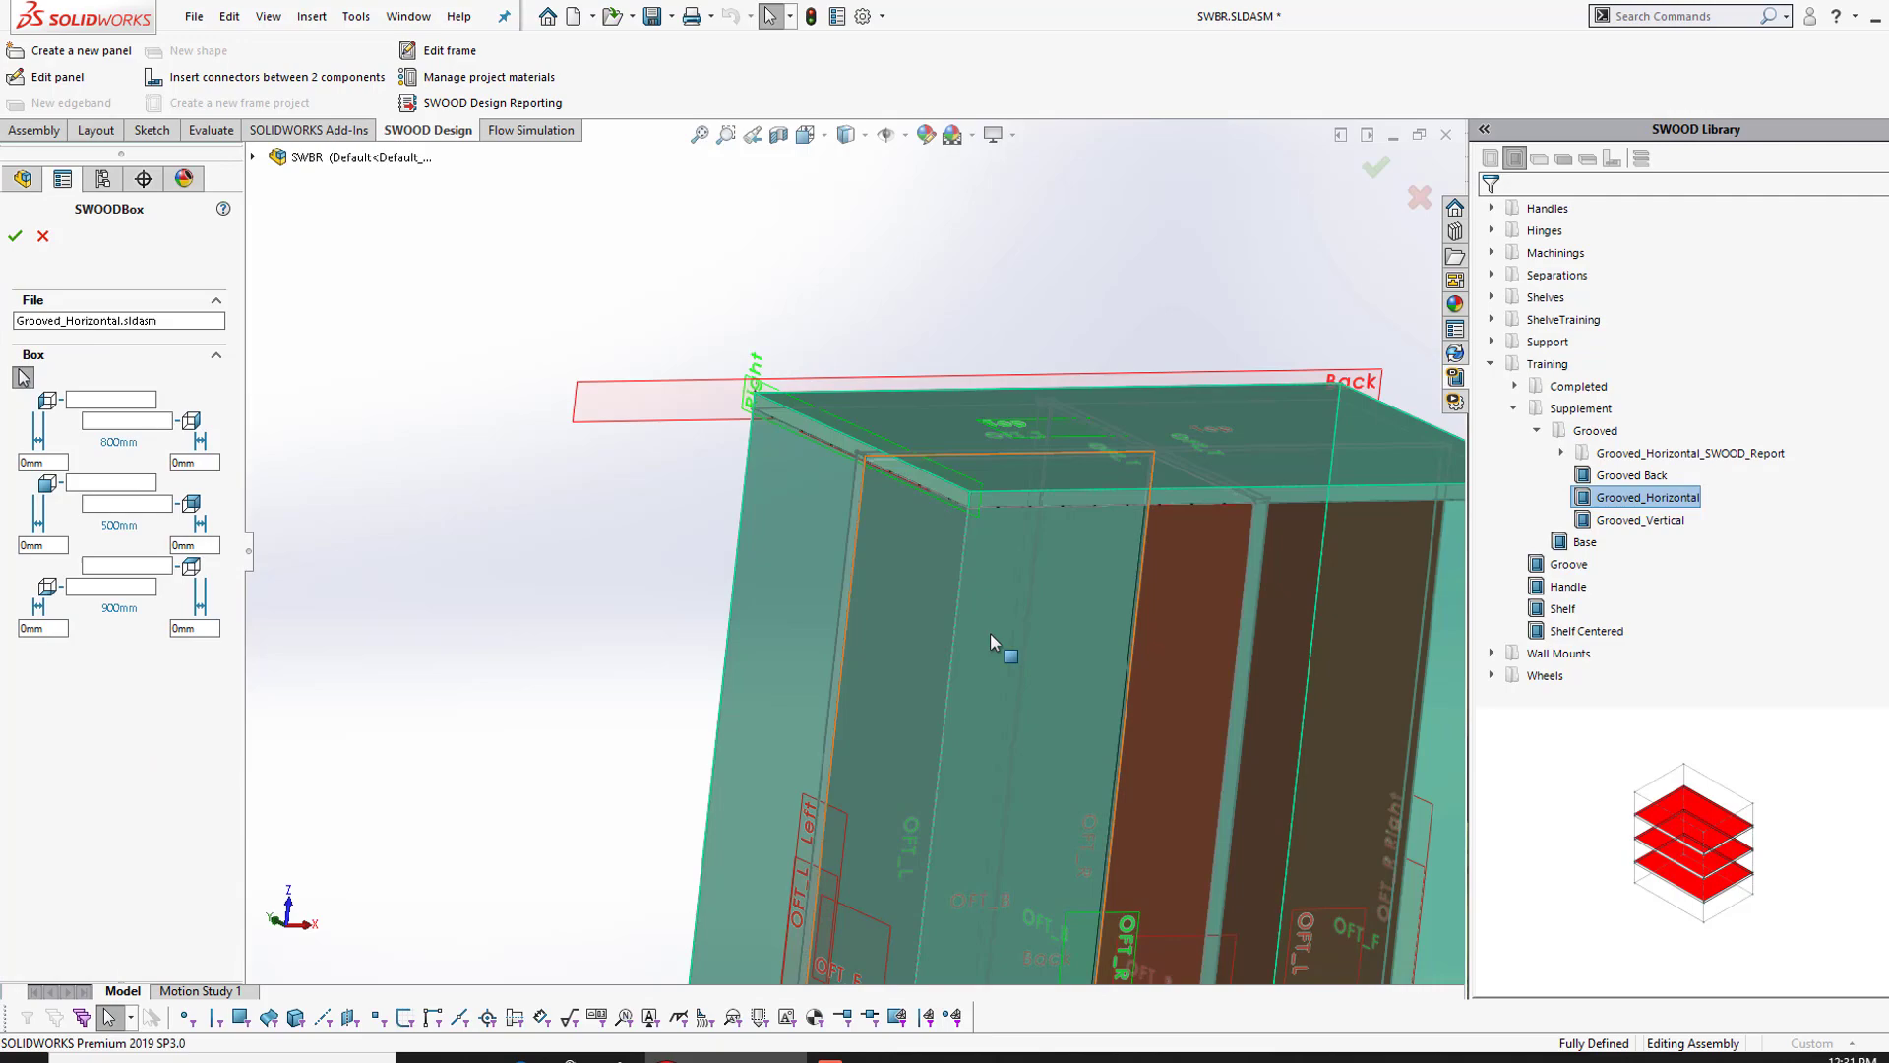
pyautogui.click(998, 629)
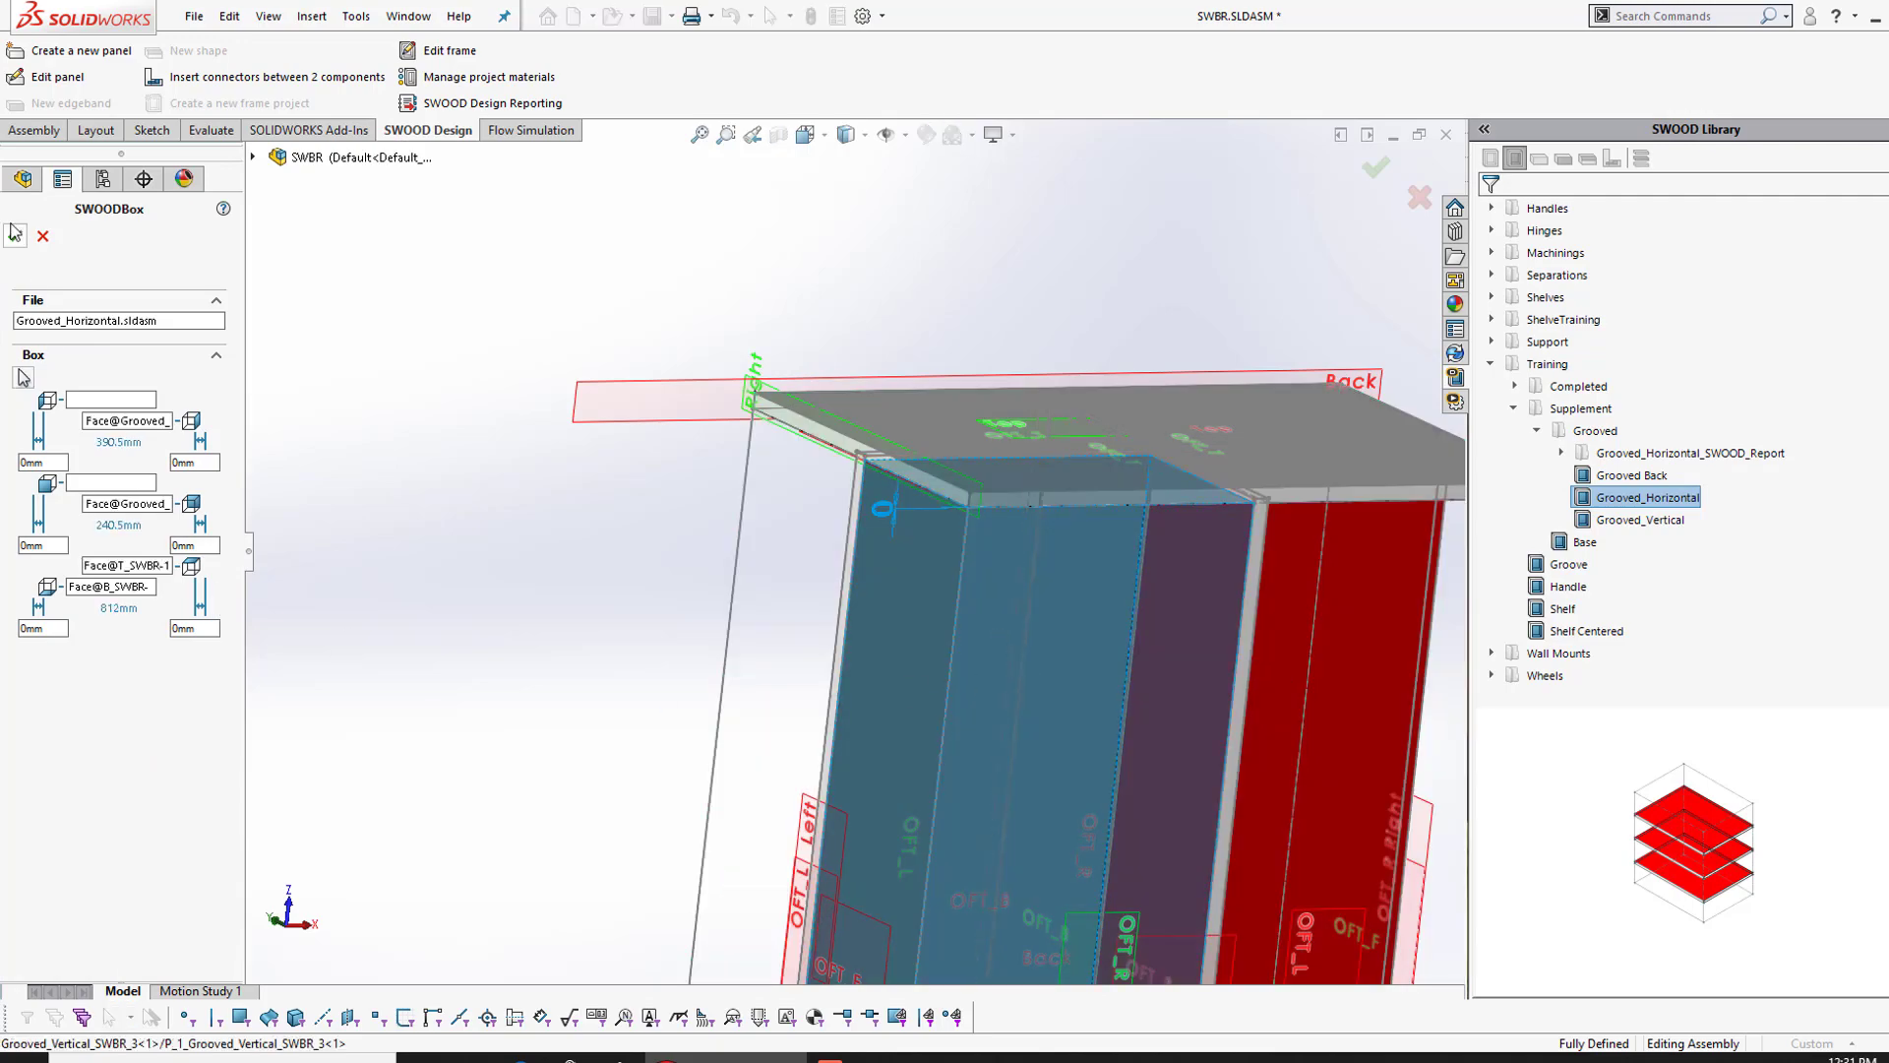
pyautogui.click(16, 235)
# Step: Orbit and zoom around the new shelf to inspect its joints with the partitions
pyautogui.scroll(-6, 854, 637)
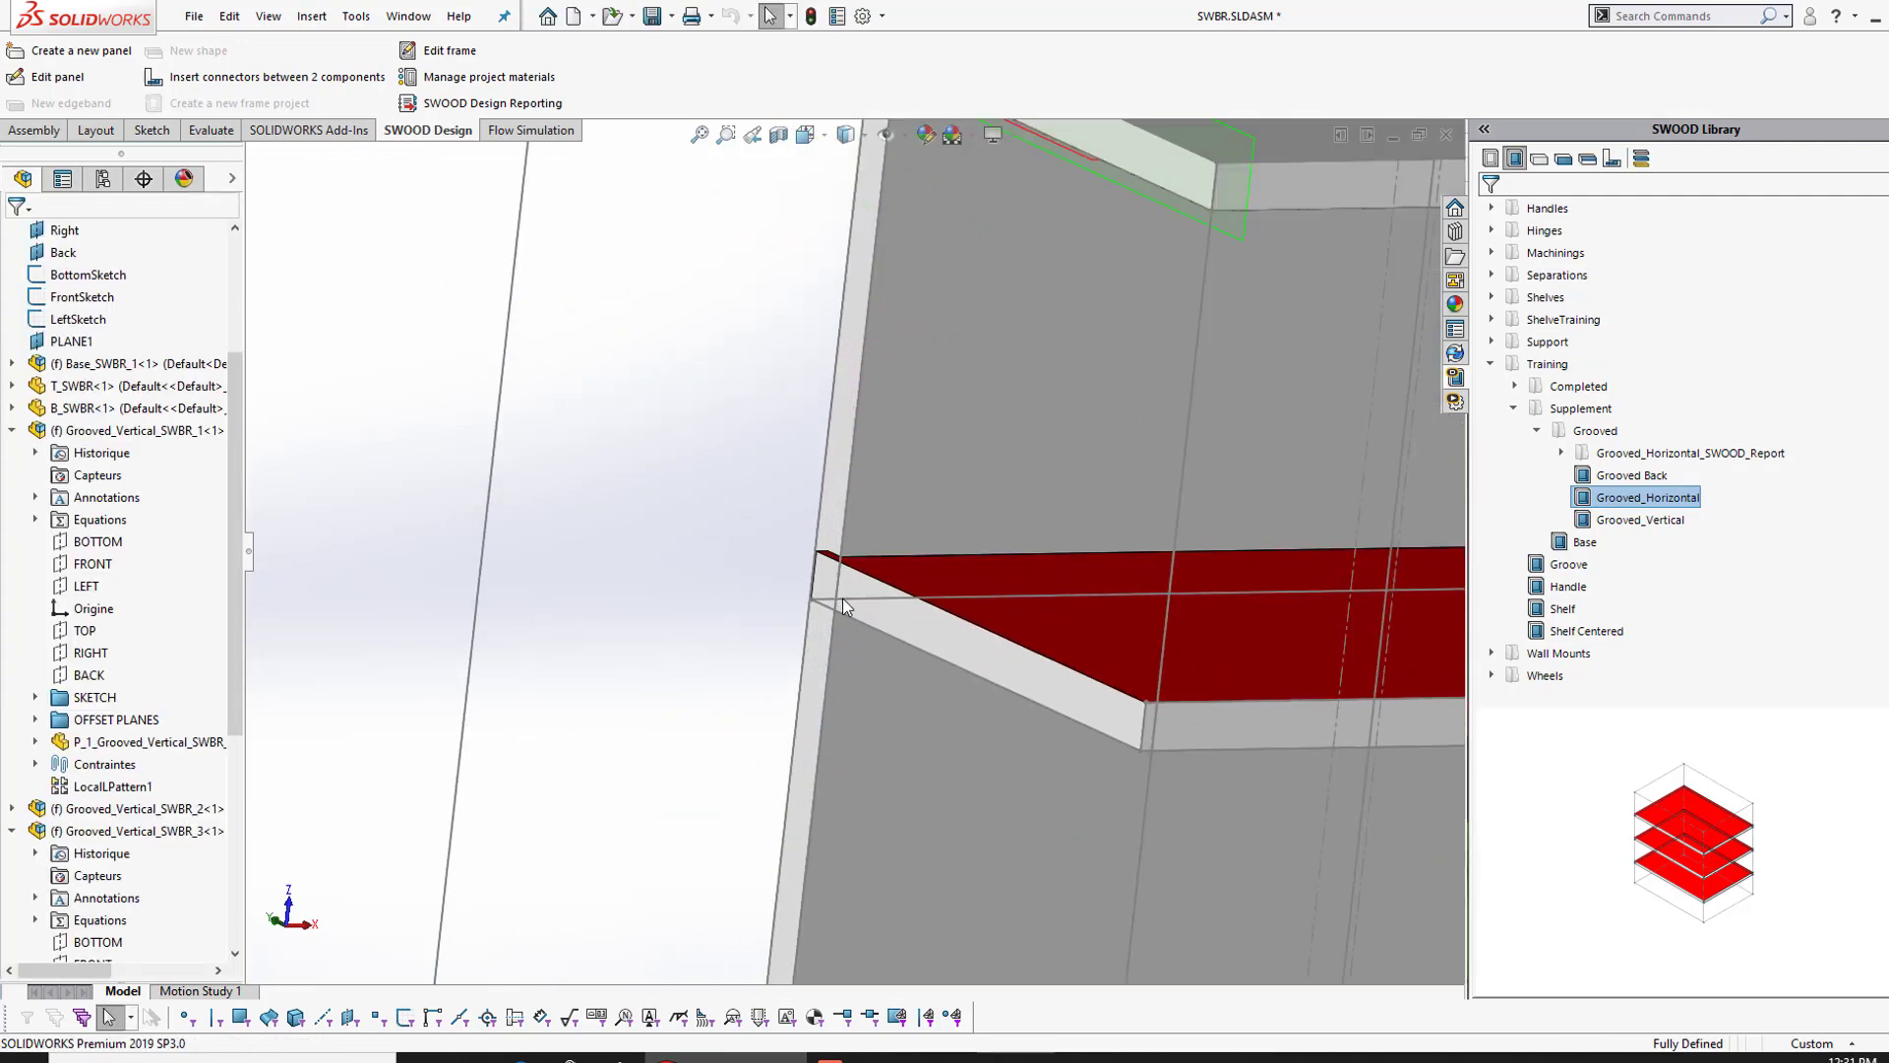
pyautogui.moveTo(855, 638); pyautogui.dragTo(902, 742, button='middle')
pyautogui.scroll(-3, 847, 579)
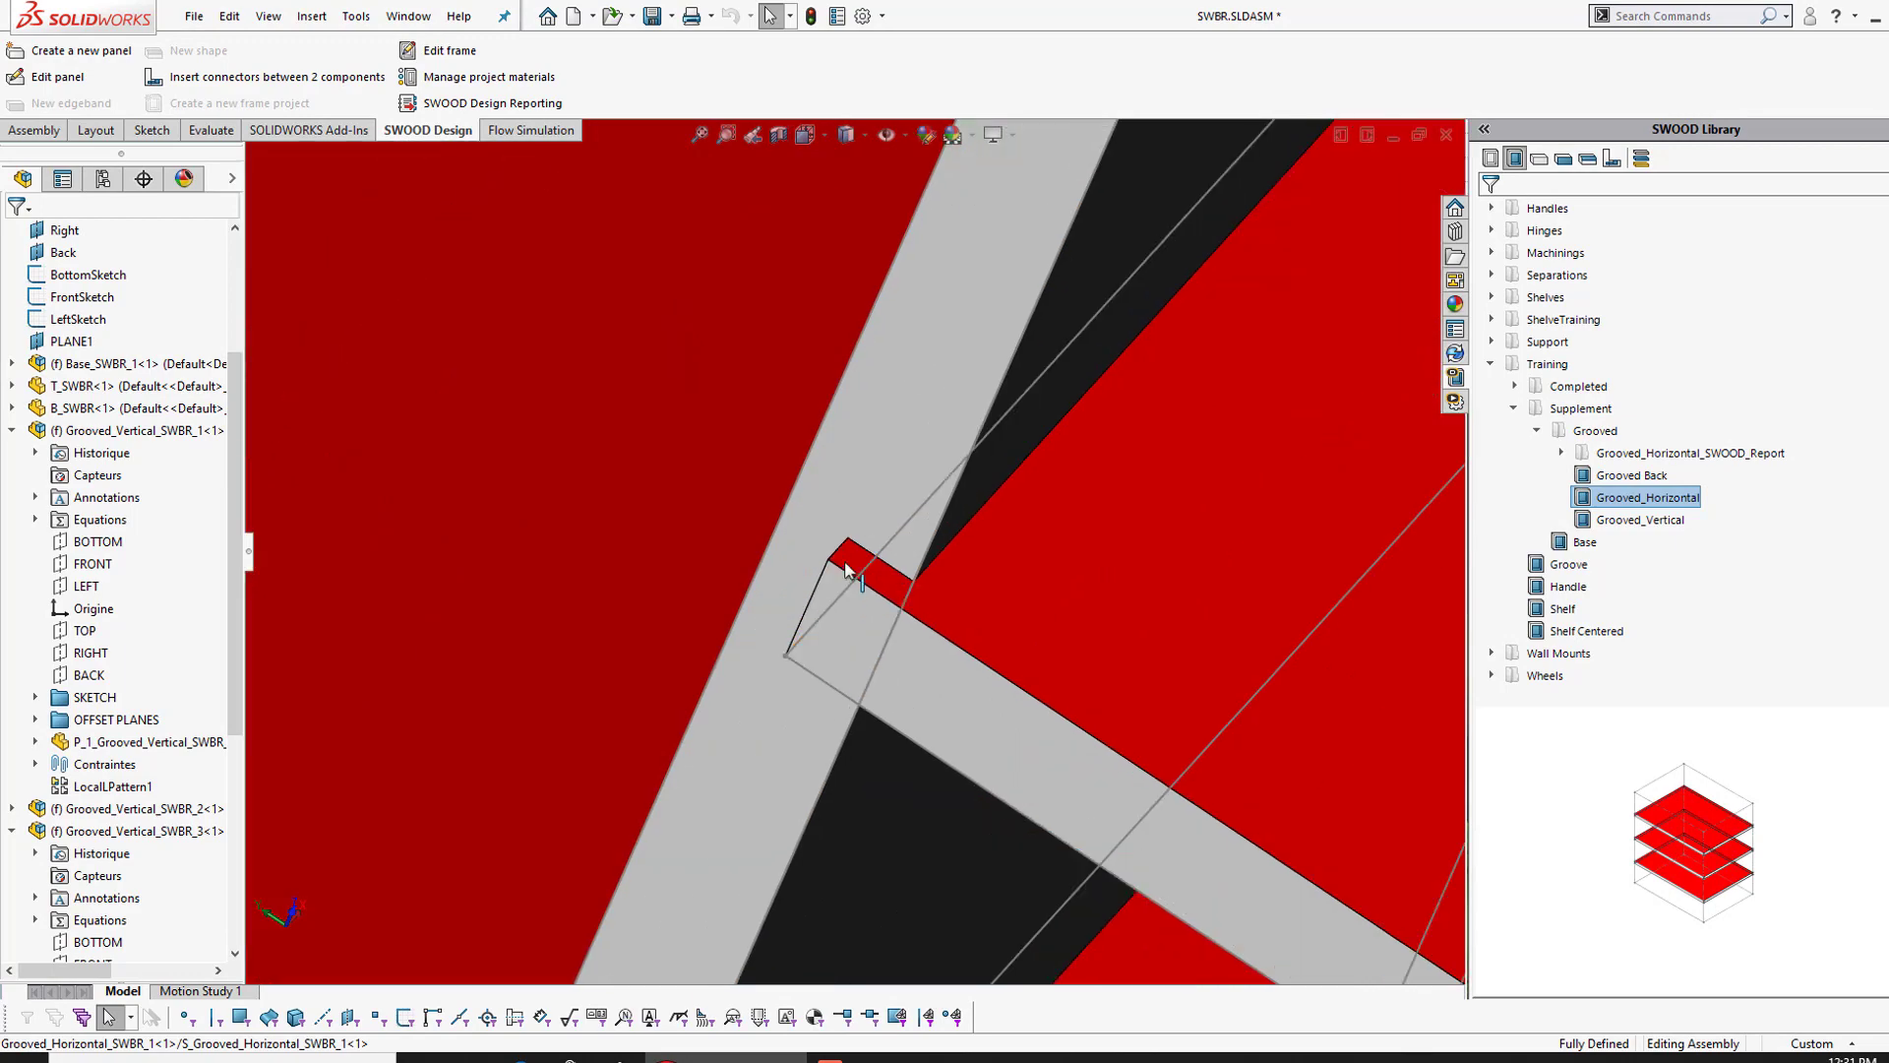
pyautogui.scroll(-4, 856, 576)
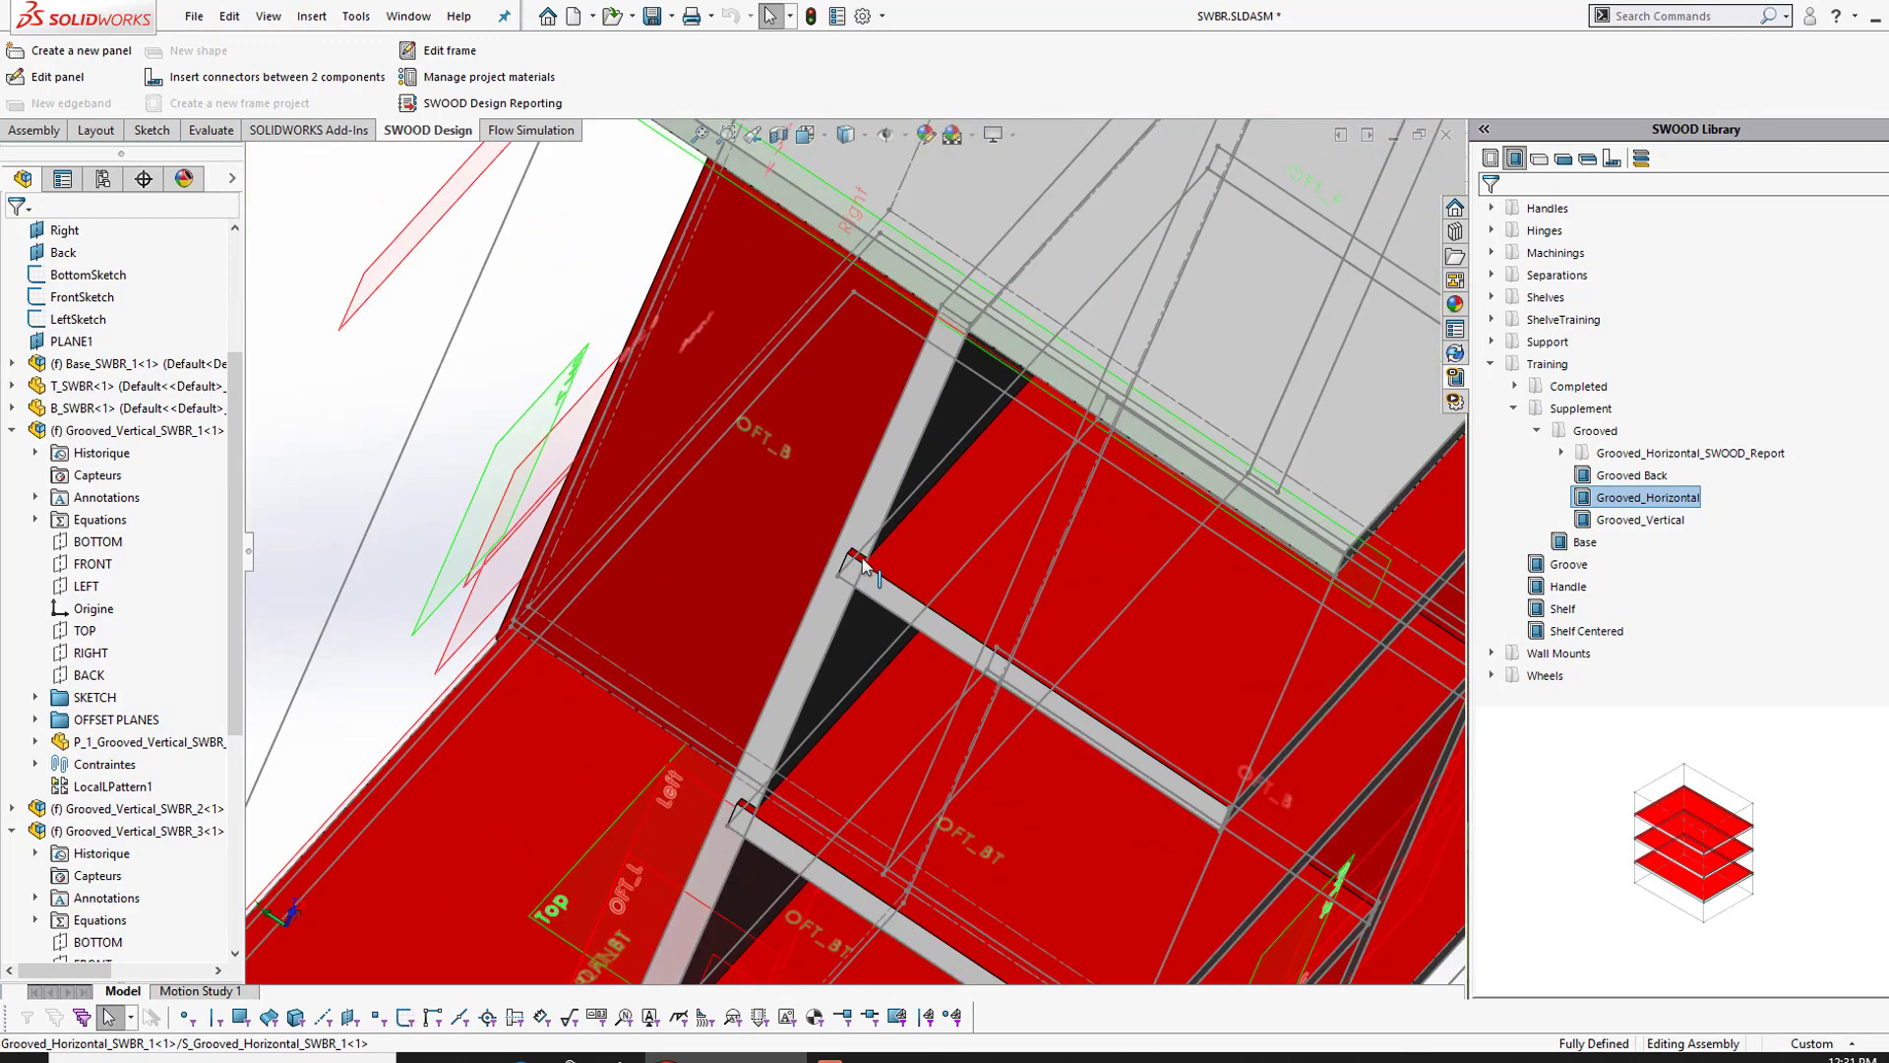
pyautogui.scroll(-3, 852, 563)
pyautogui.scroll(-8, 1202, 458)
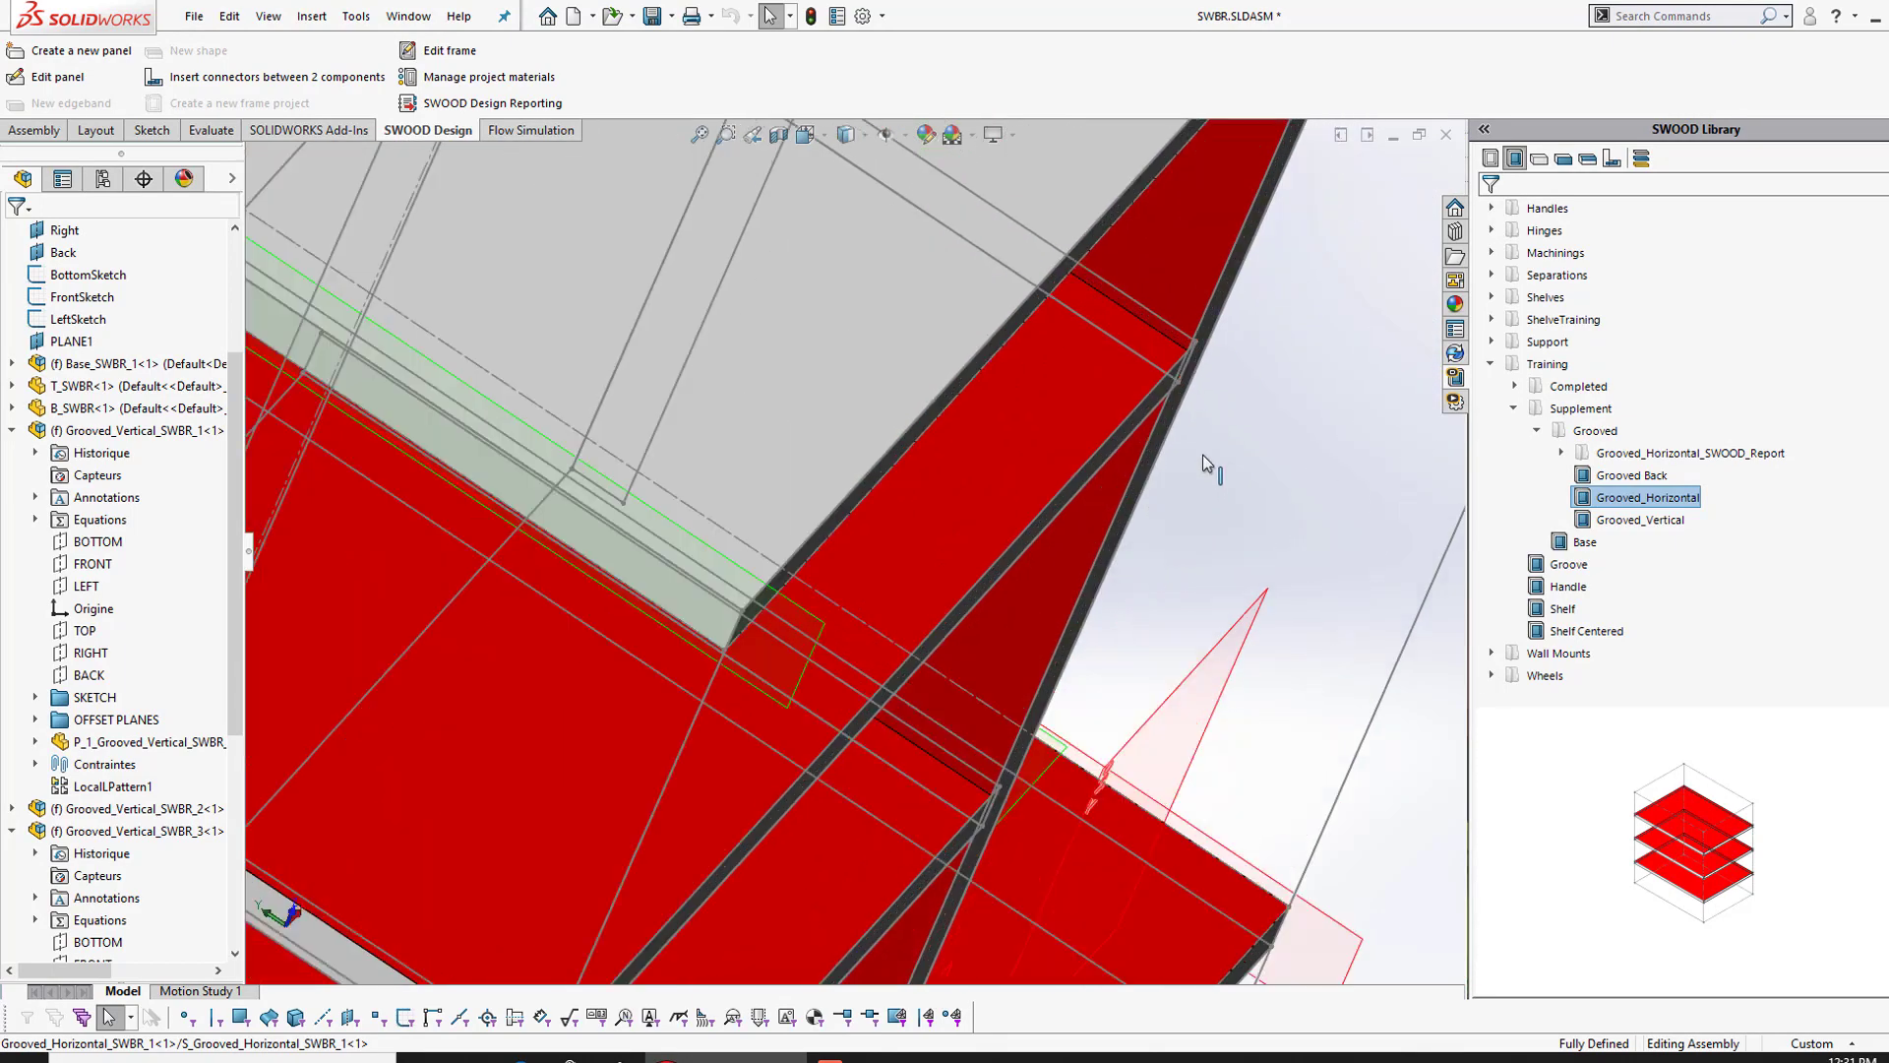
pyautogui.moveTo(1068, 348); pyautogui.dragTo(1024, 297, button='middle')
pyautogui.scroll(-5, 1023, 296)
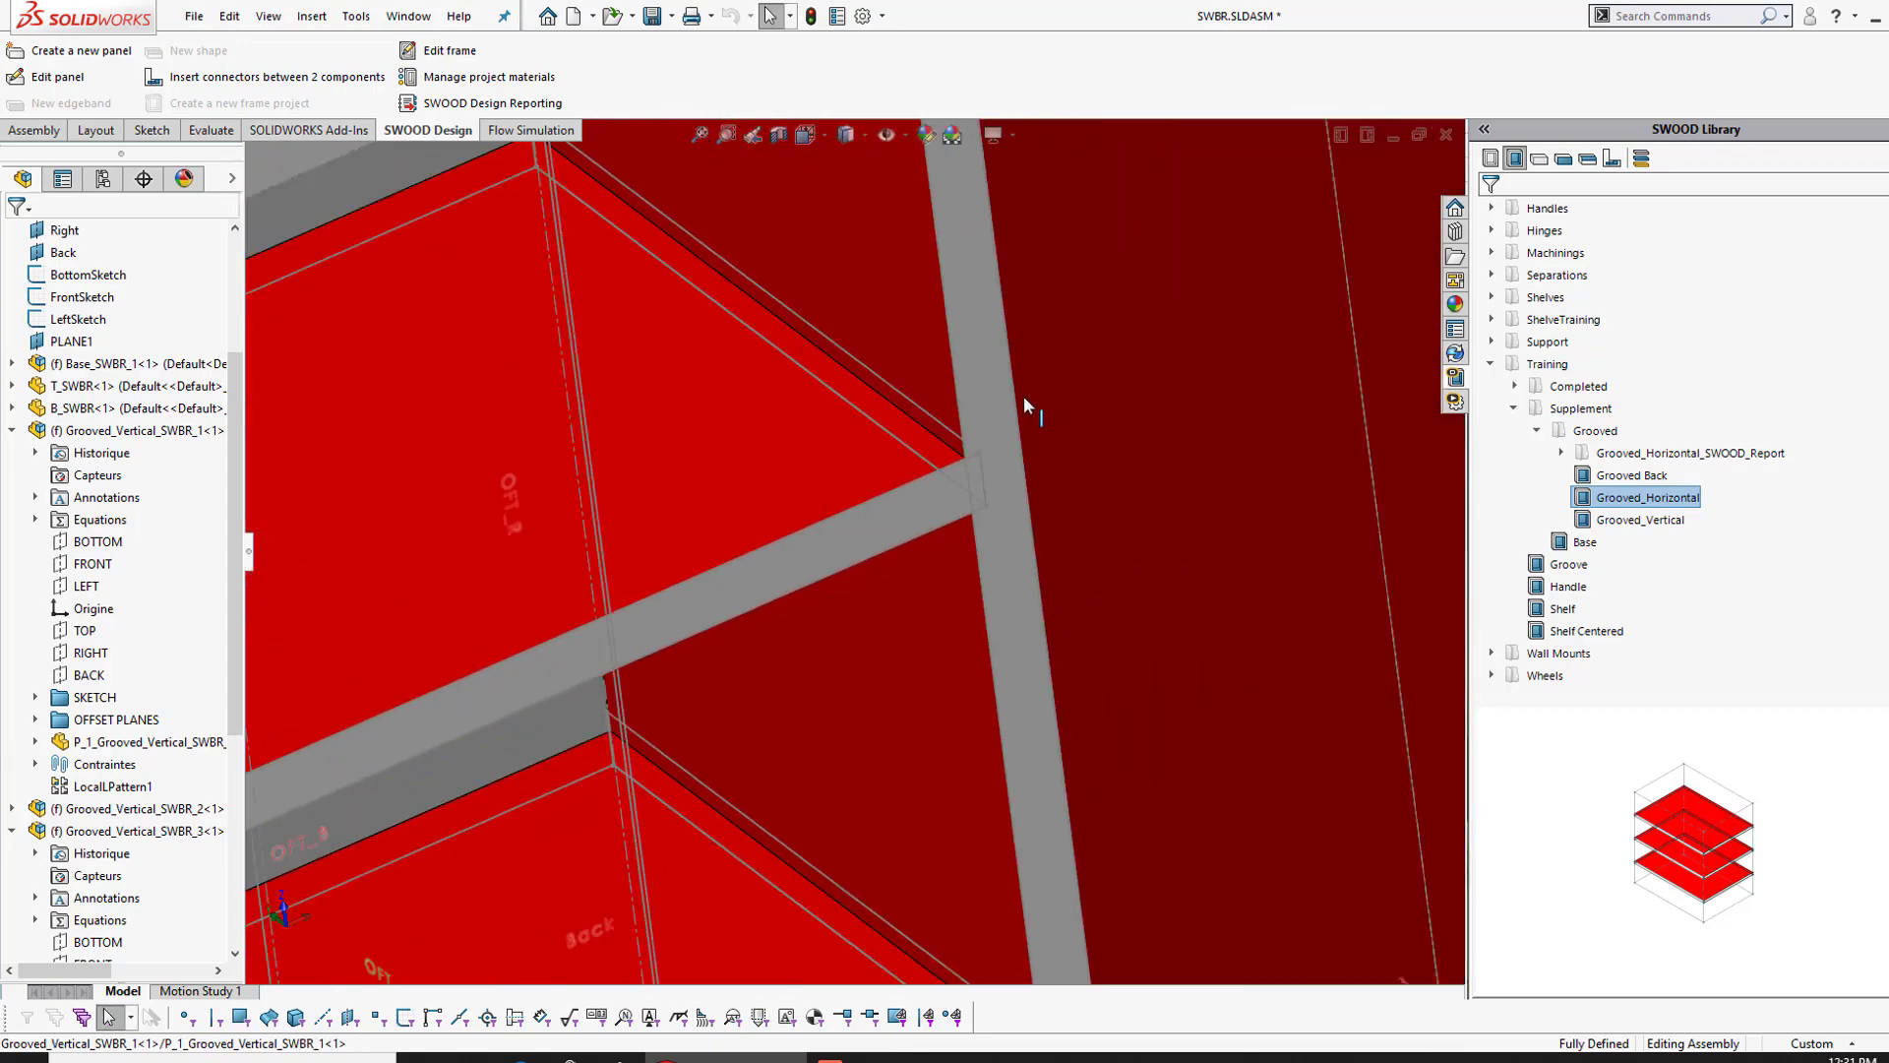
pyautogui.scroll(-3, 429, 511)
pyautogui.moveTo(1155, 360); pyautogui.dragTo(1151, 305, button='middle')
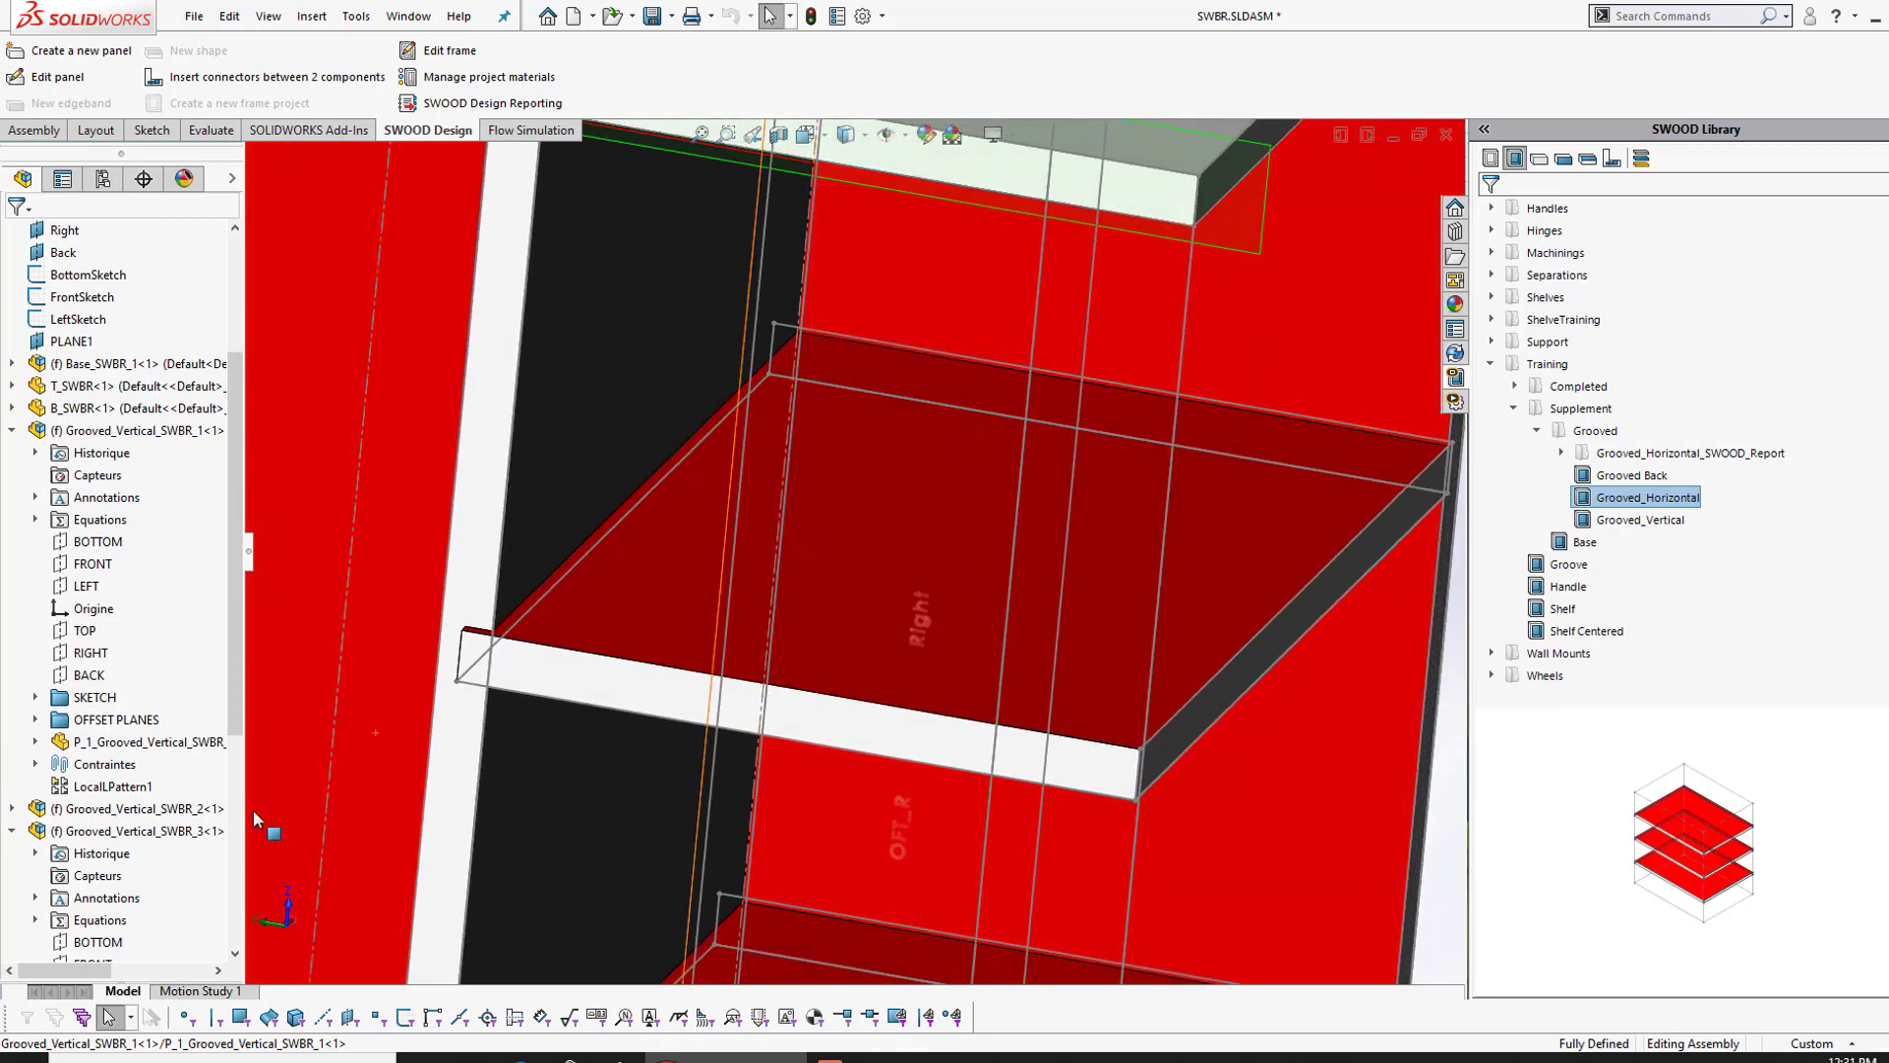
pyautogui.scroll(-6, 140, 923)
# Step: Edit the SWOODBox5 shelf feature, changing Offset Left from 5 to 0 mm, and confirm
pyautogui.click(116, 941)
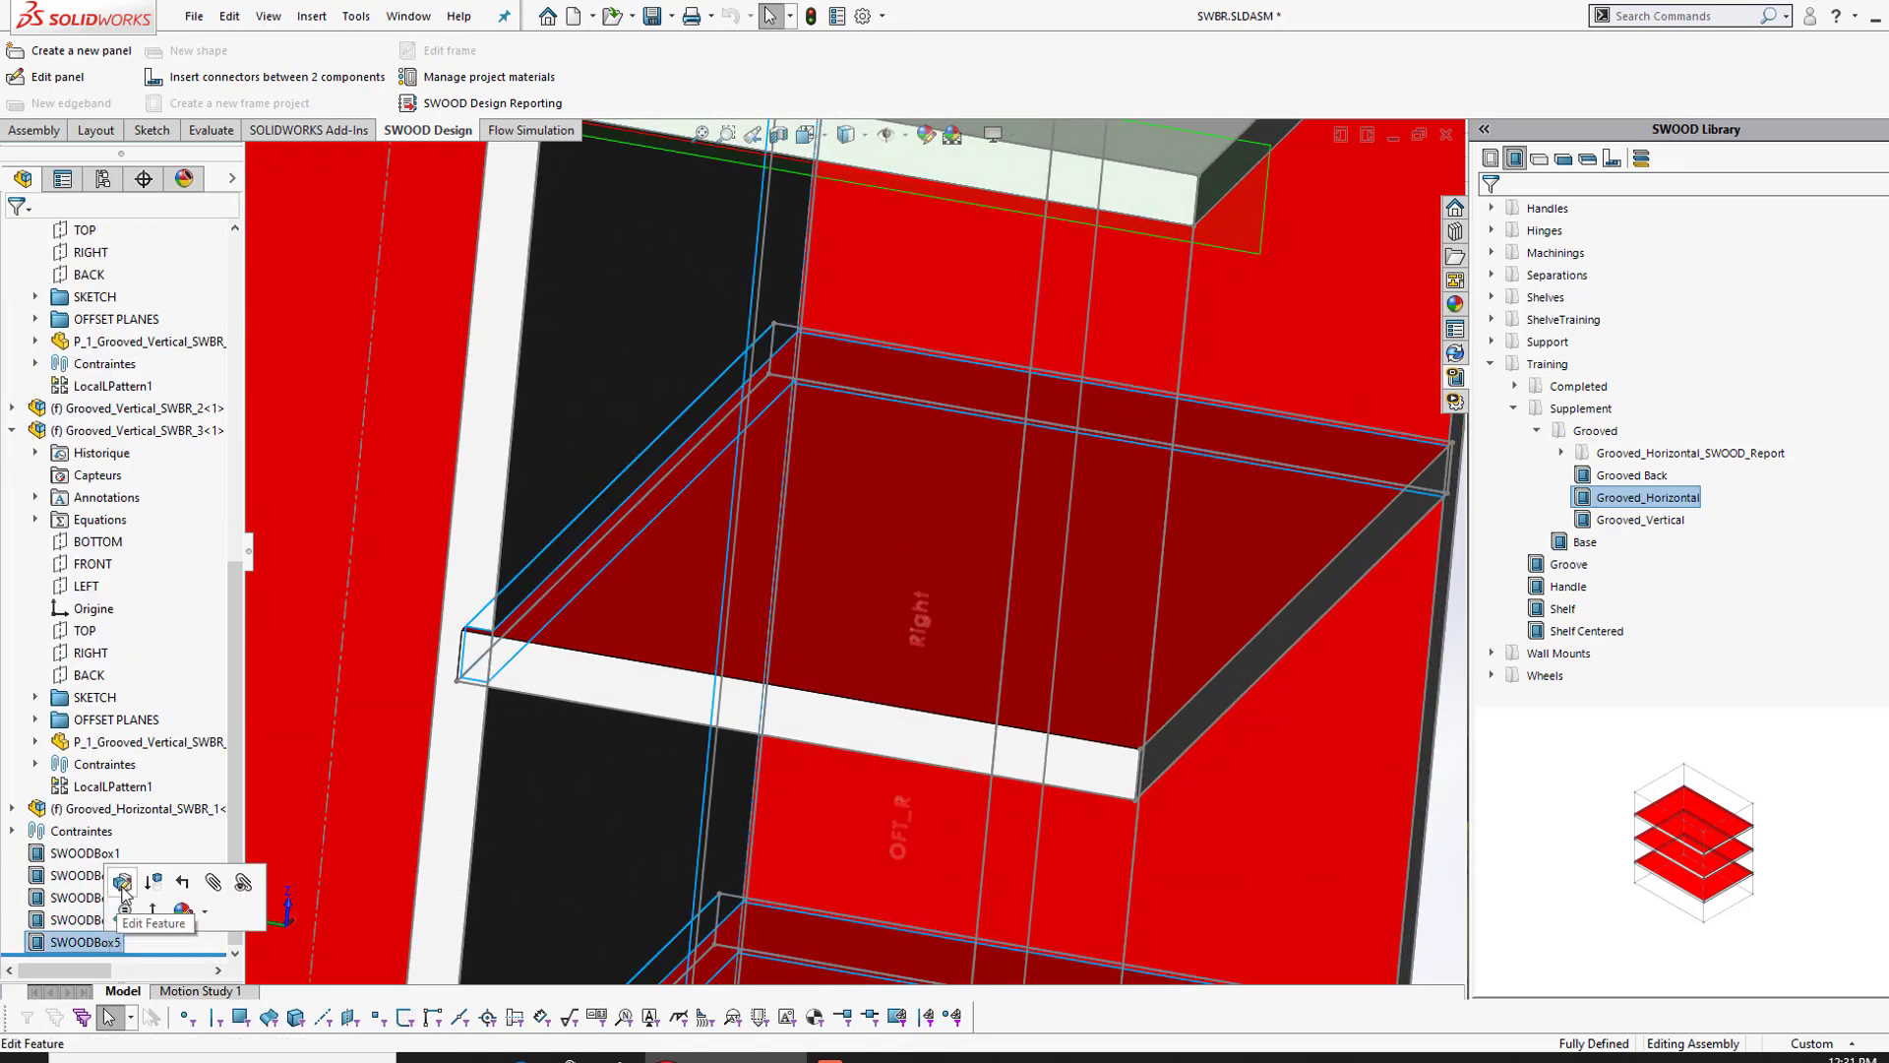
pyautogui.click(157, 875)
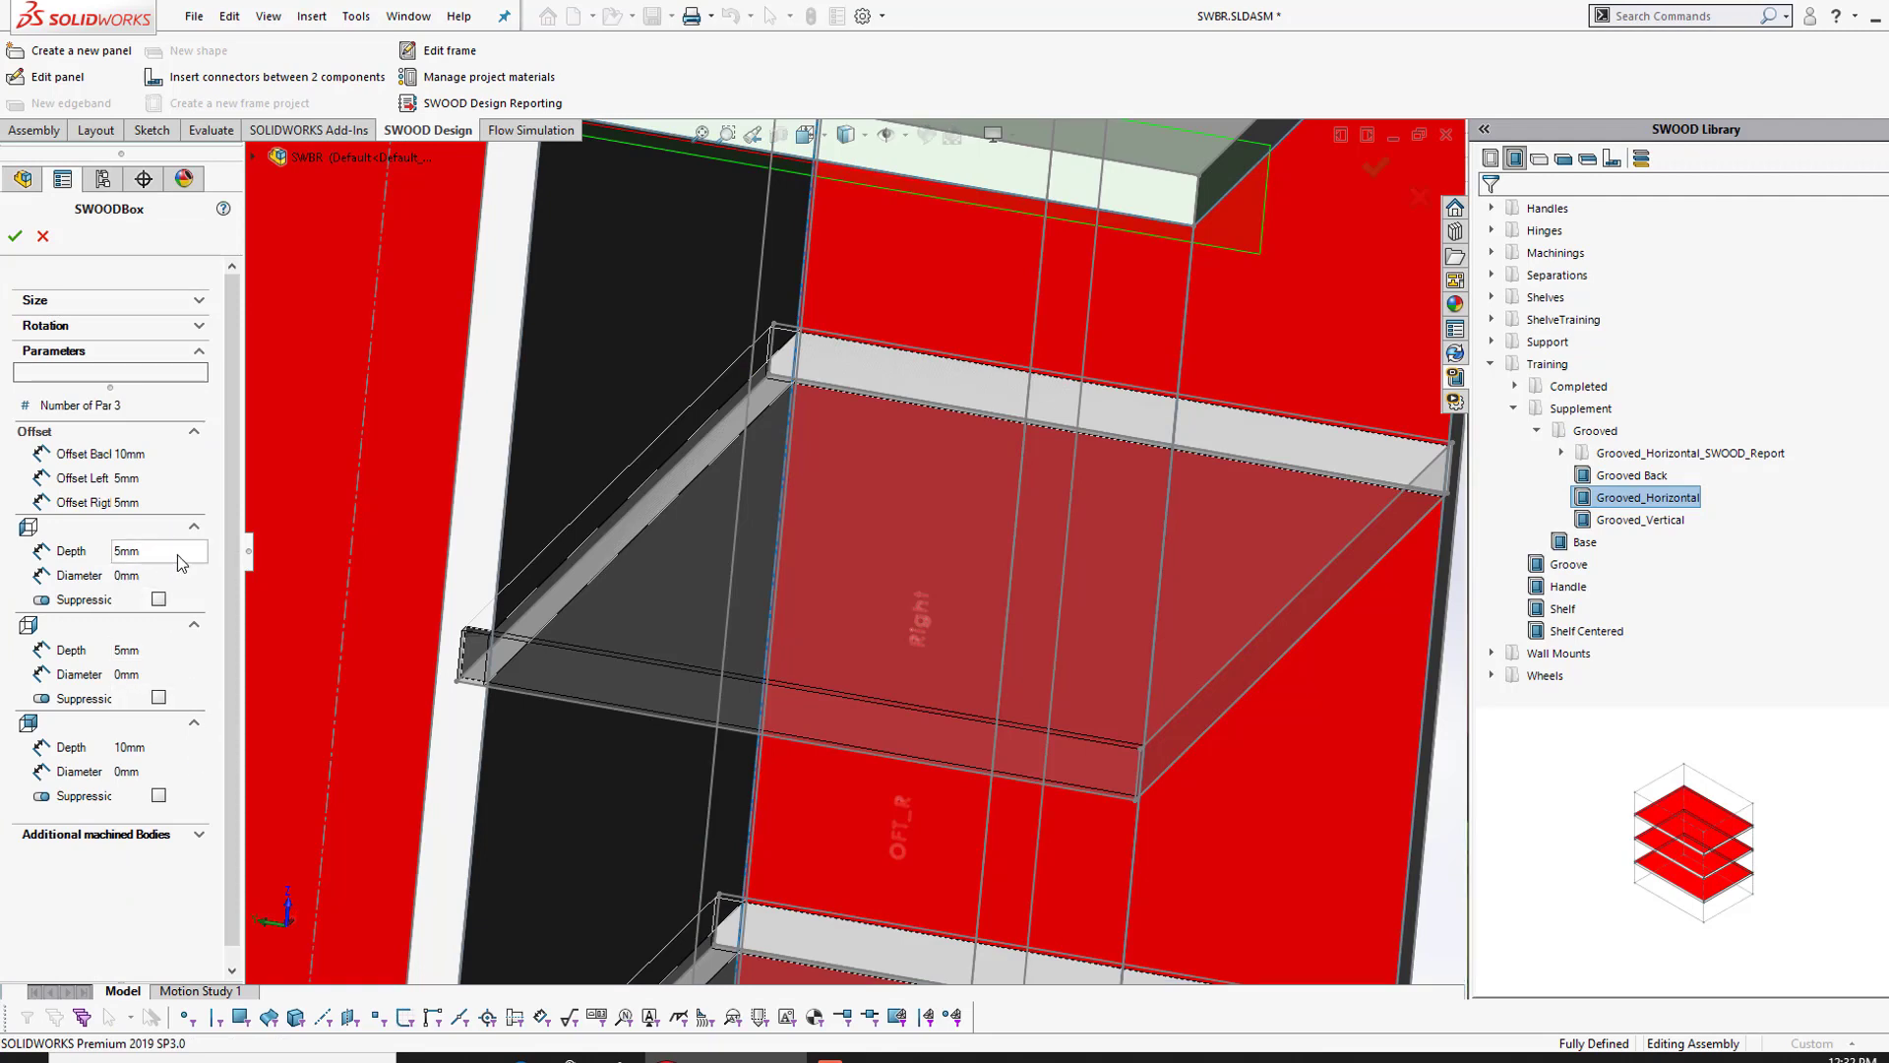
pyautogui.moveTo(580, 588); pyautogui.dragTo(480, 618, button='middle')
pyautogui.click(171, 481)
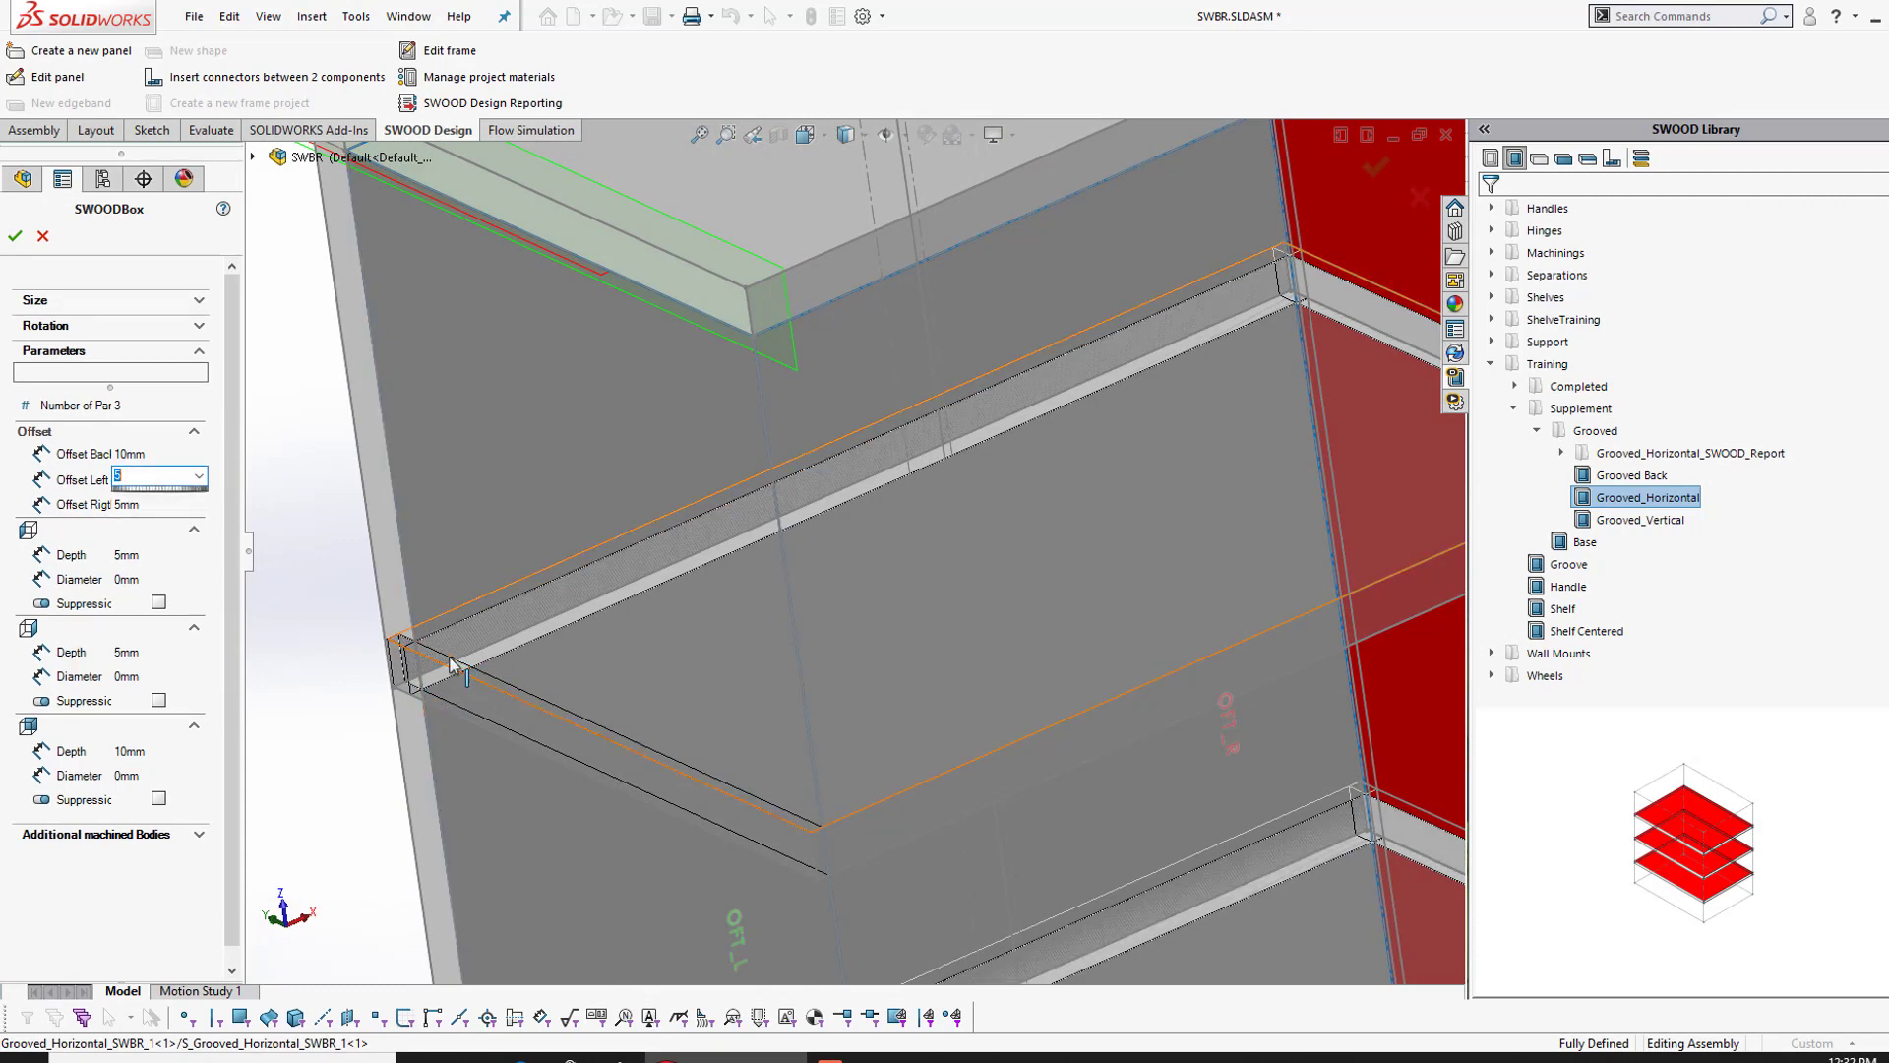
pyautogui.write('0mm')
pyautogui.scroll(-3, 368, 655)
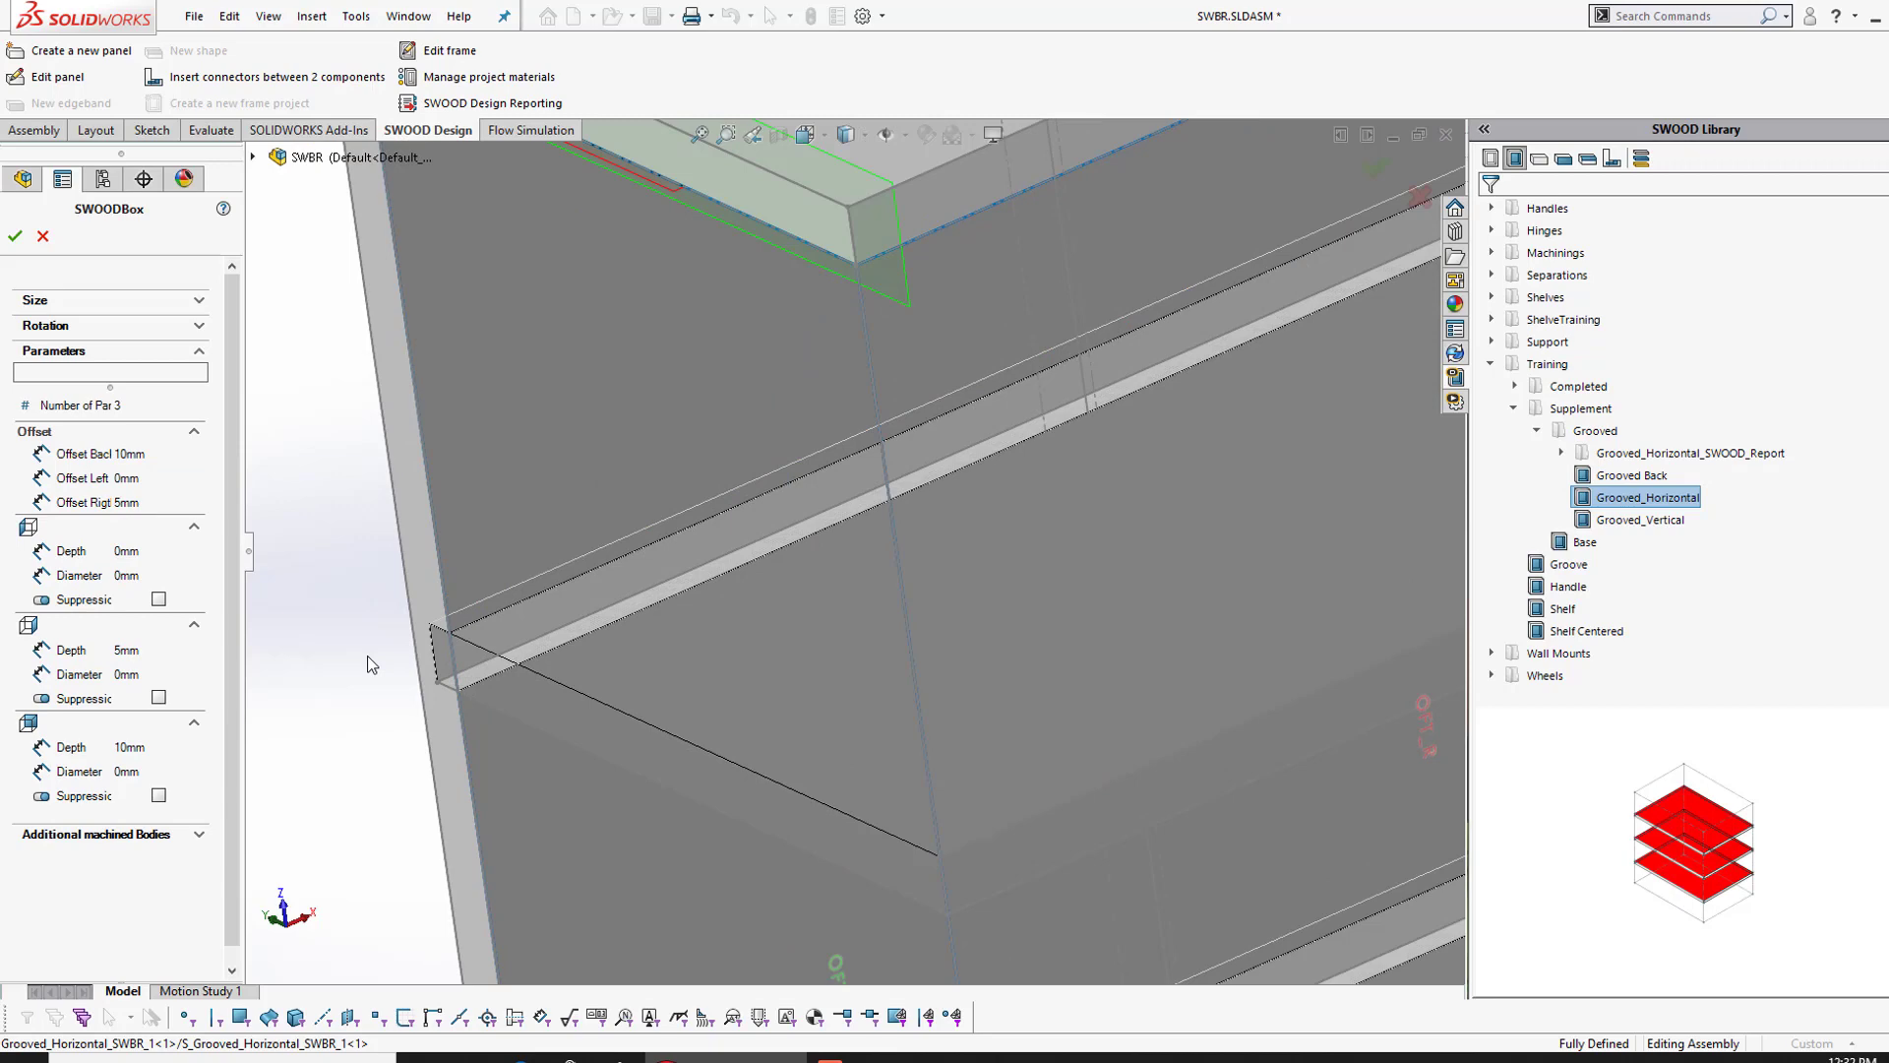
pyautogui.click(15, 236)
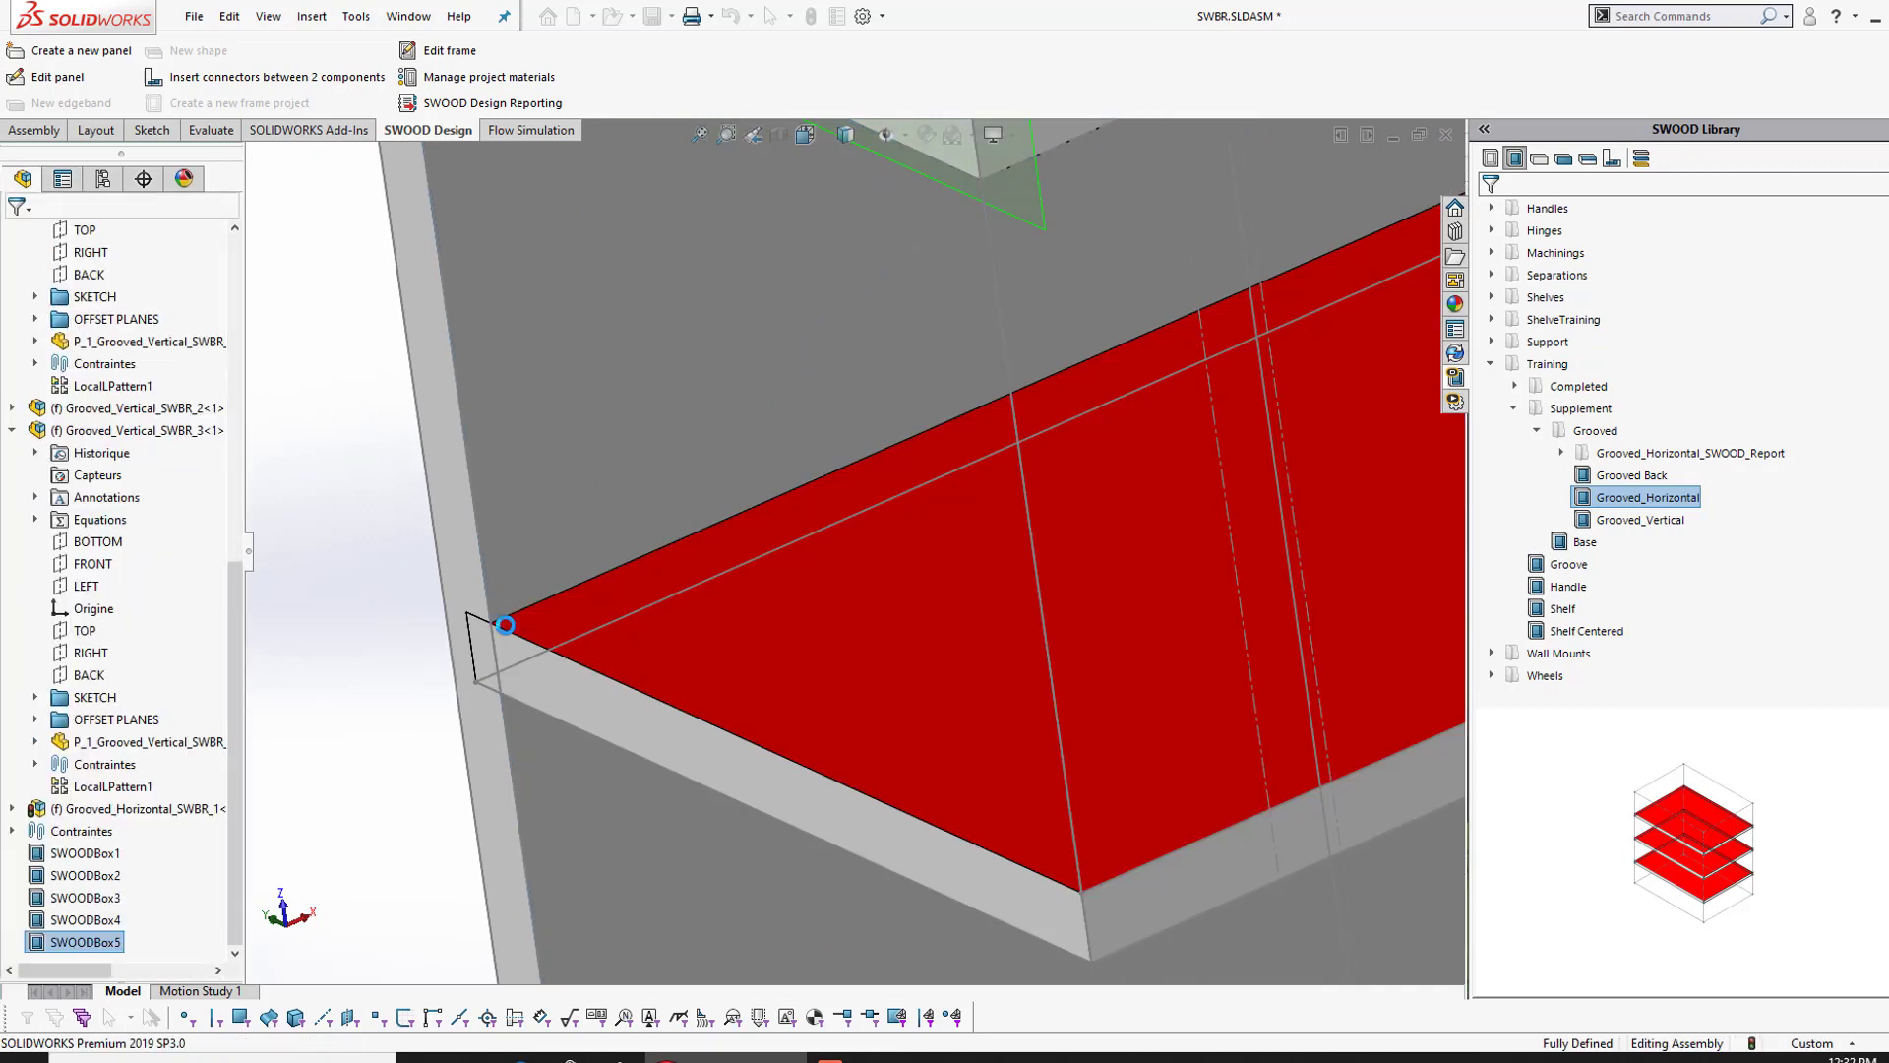
pyautogui.scroll(8, 731, 694)
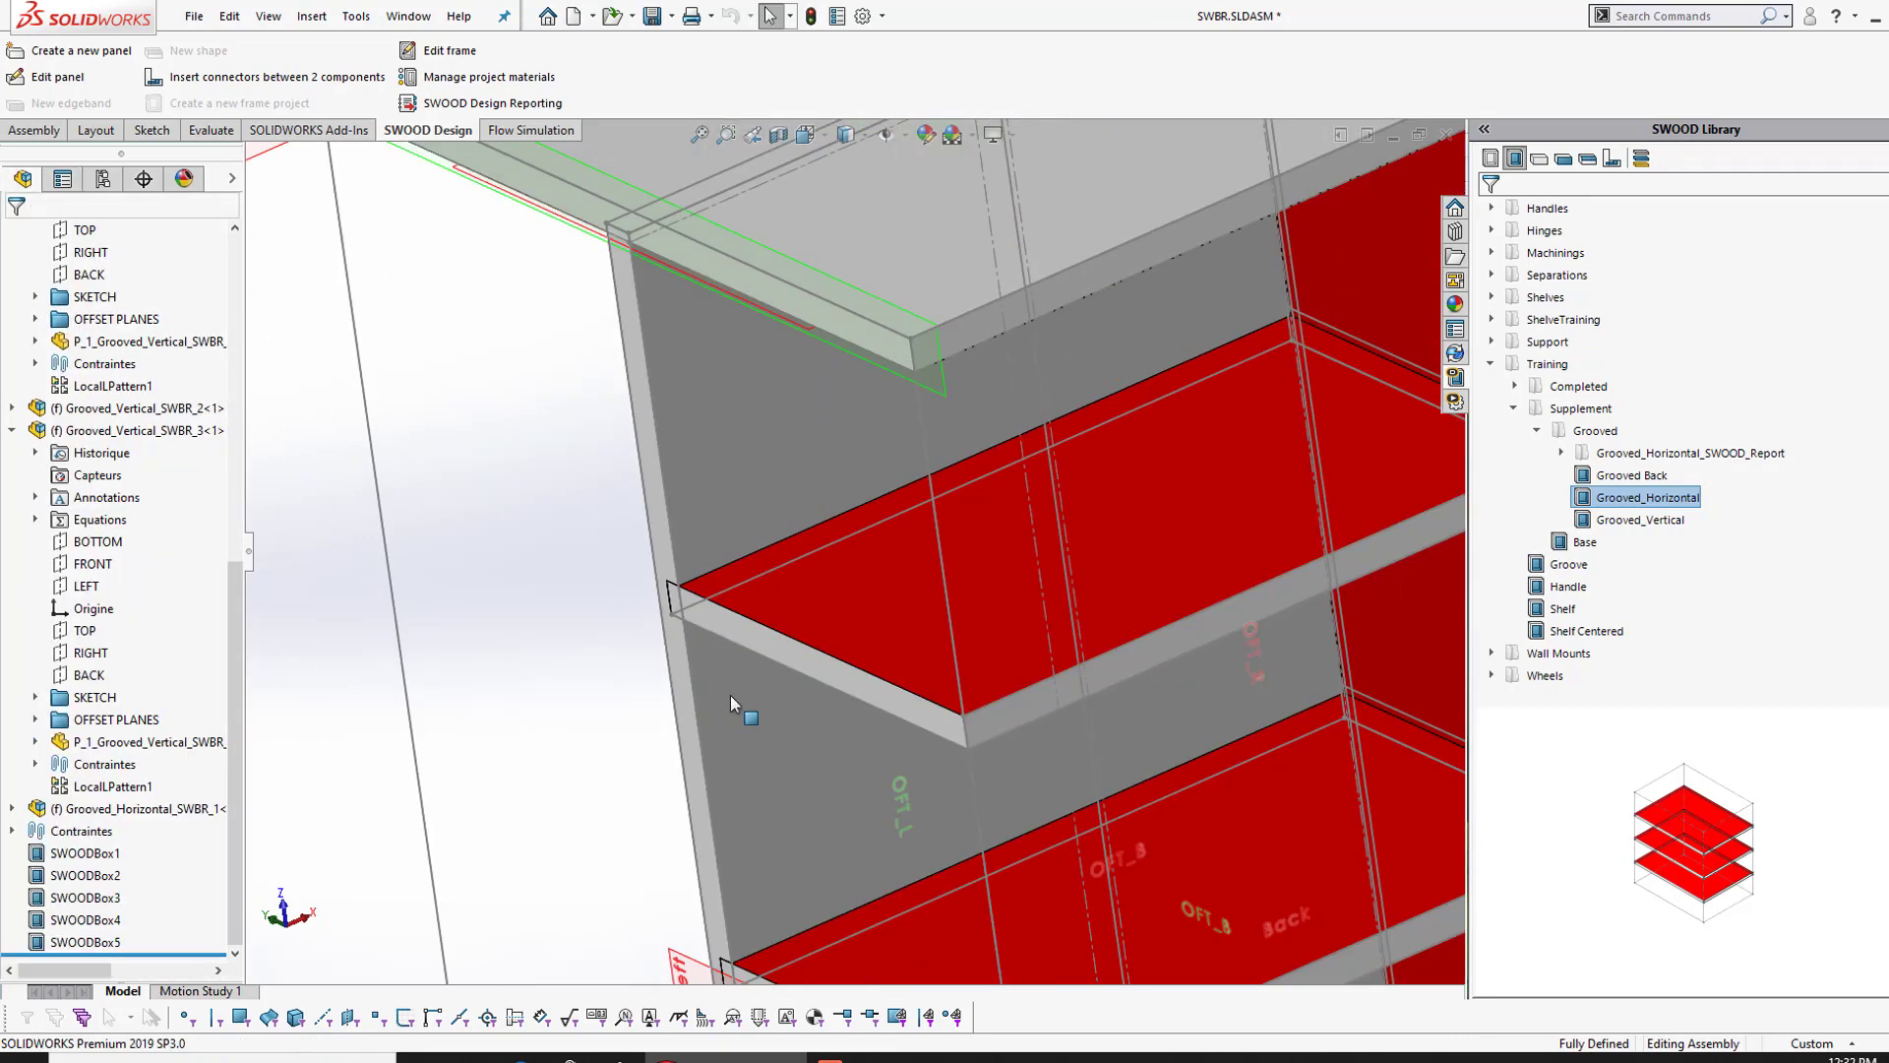
pyautogui.scroll(-4, 1096, 511)
pyautogui.moveTo(1030, 514); pyautogui.dragTo(1094, 492, button='middle')
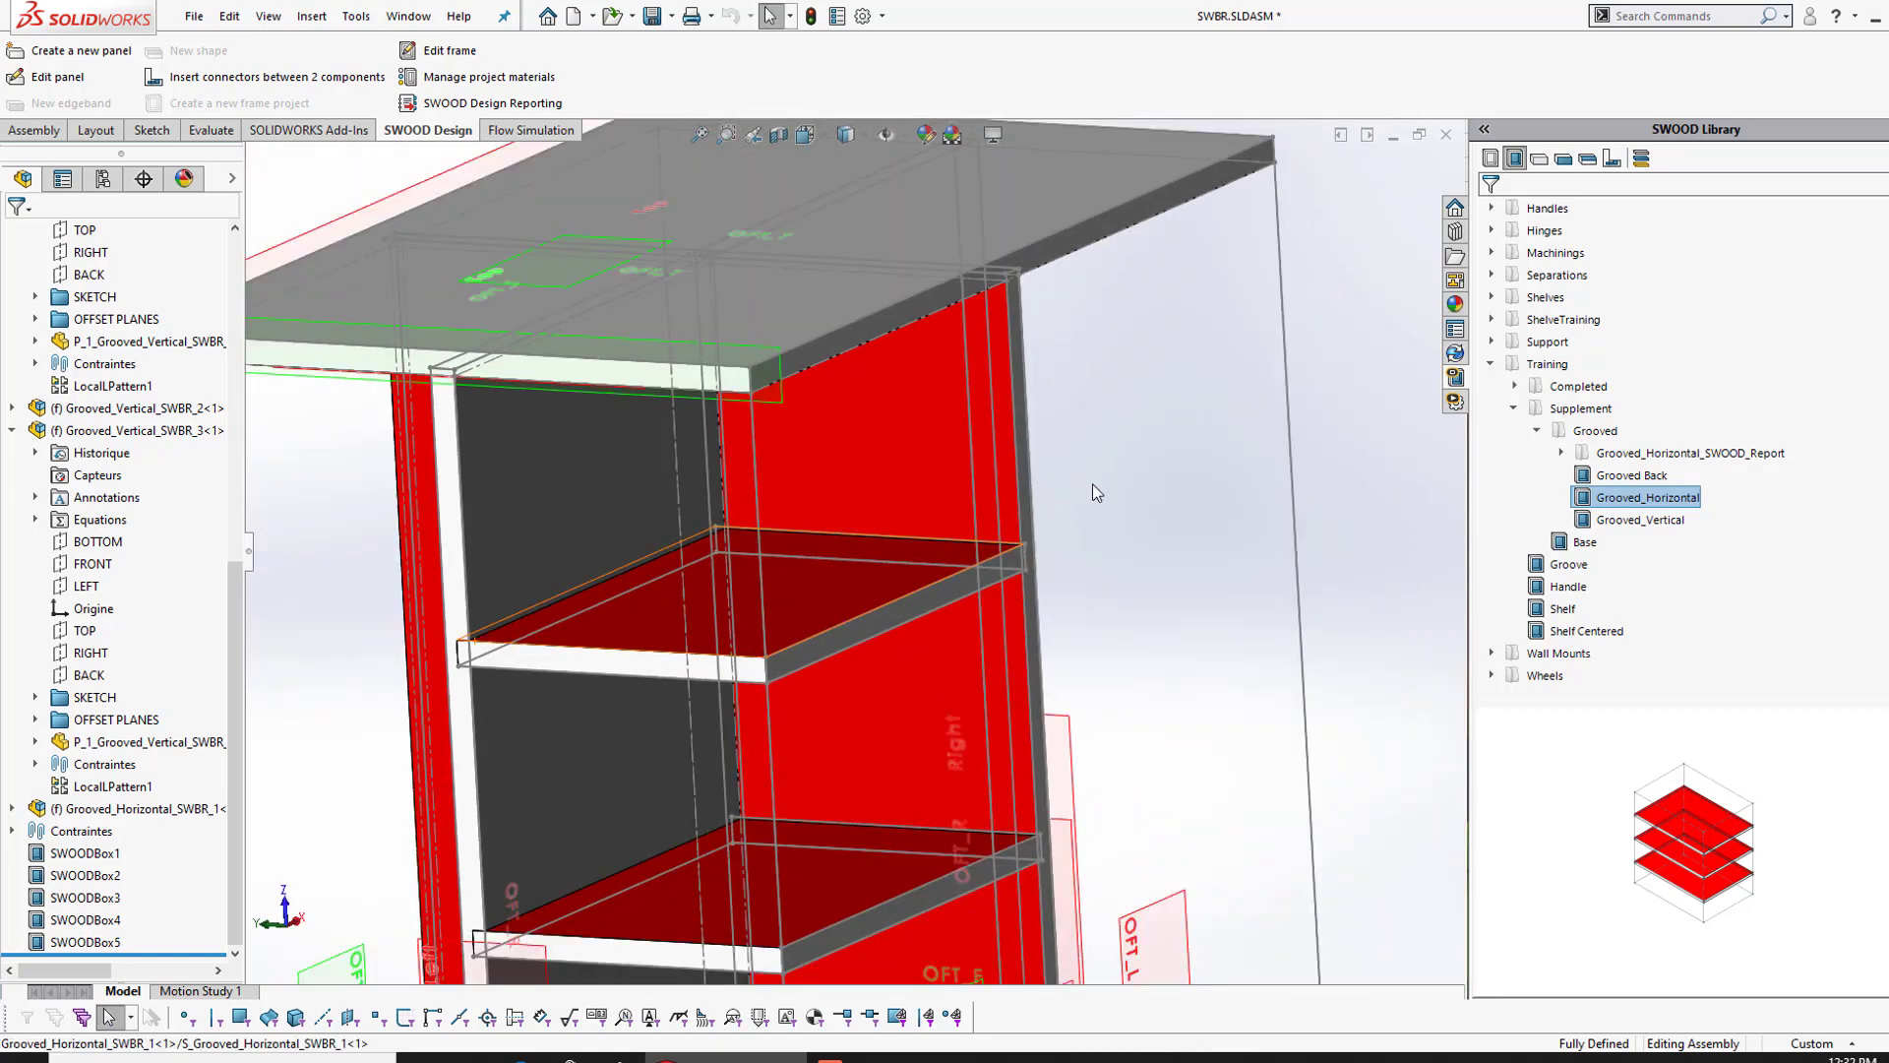